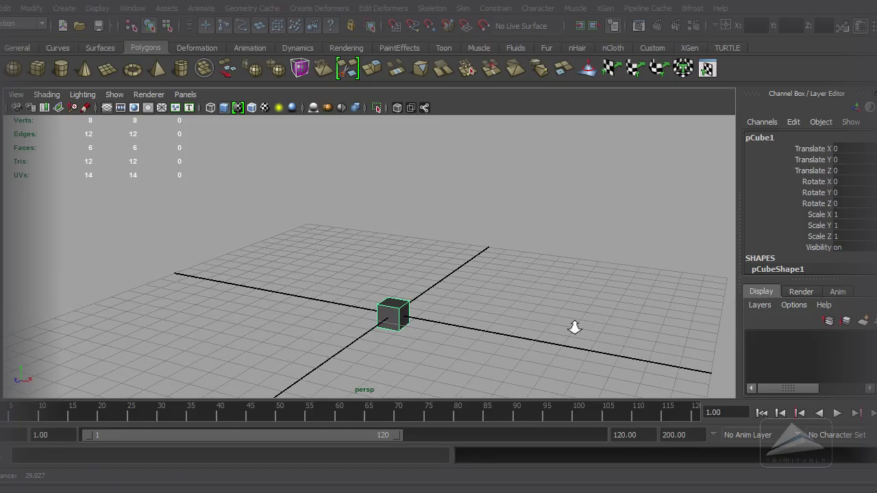
left_click_drag(572, 327, 466, 269, "alt")
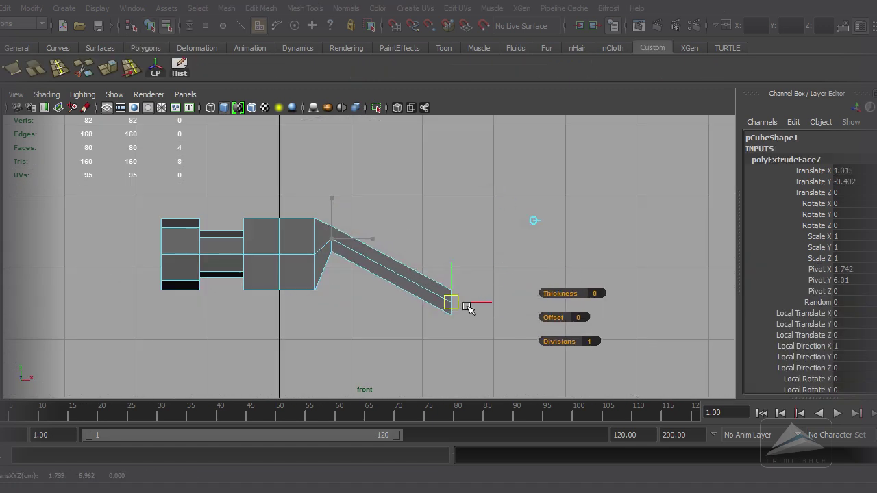
left_click_drag(454, 303, 432, 274)
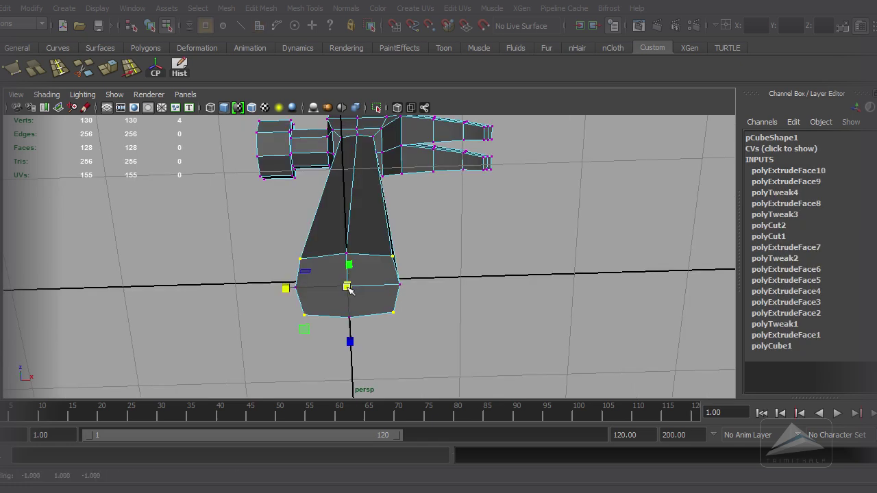
left_click_drag(347, 288, 343, 287)
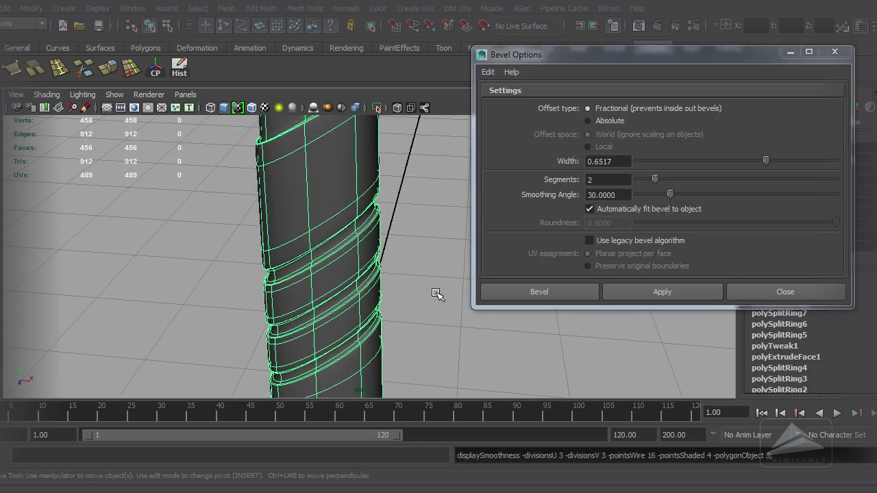
left_click(401, 294)
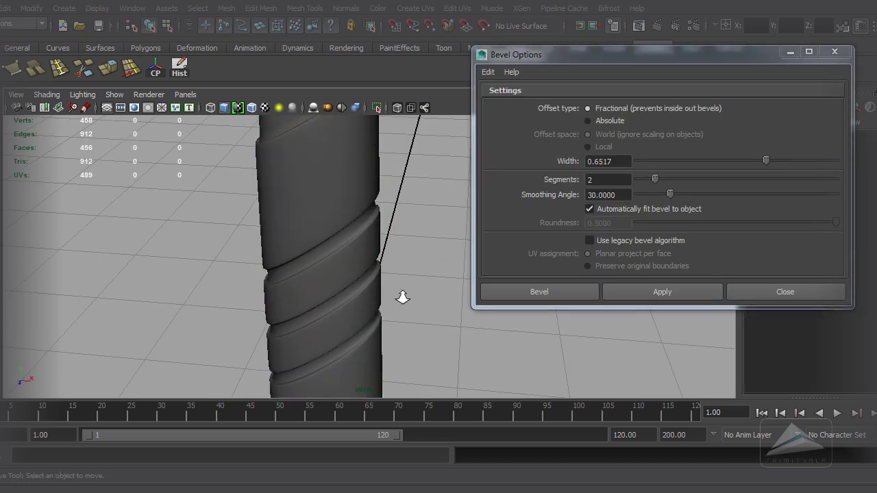
left_click_drag(402, 293, 165, 224, "alt")
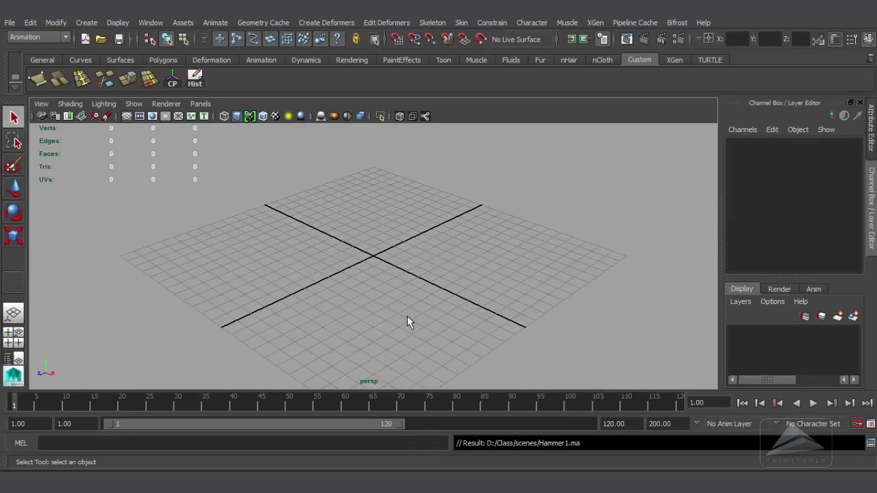
mouse_move(407, 317)
left_mouse_down("alt")
mouse_move(403, 303)
mouse_move(427, 311)
mouse_move(410, 309)
left_mouse_up("alt")
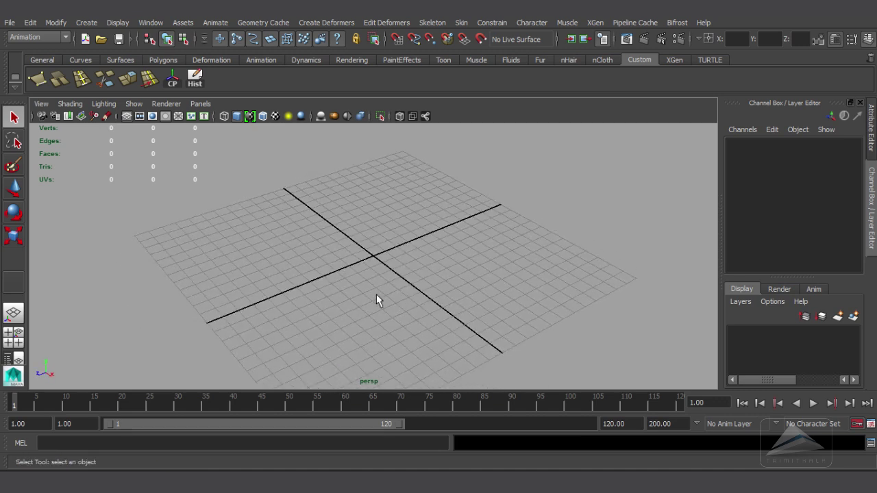
right_click_drag(376, 293, 470, 296, "alt")
middle_click_drag(470, 296, 481, 333, "alt")
left_click_drag(481, 333, 489, 320, "alt")
right_click_drag(489, 319, 507, 325, "alt")
left_click_drag(491, 328, 494, 327, "alt")
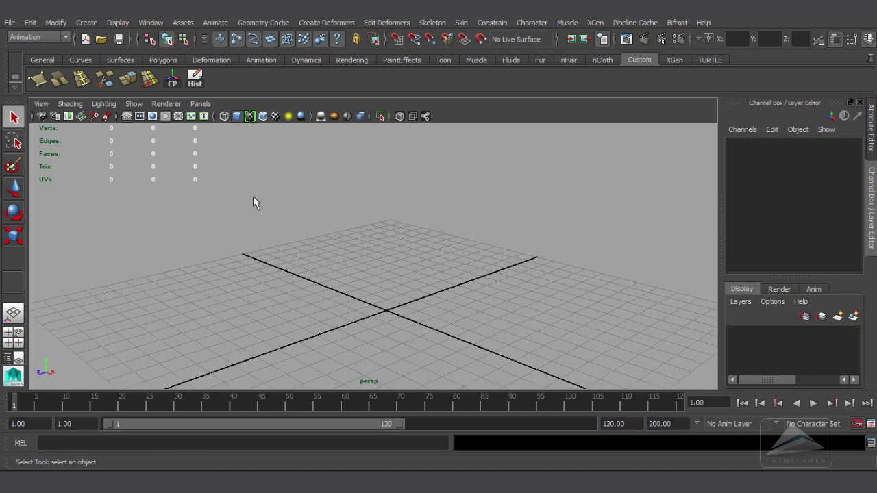
Create a polygon cube at the origin
left_click(164, 60)
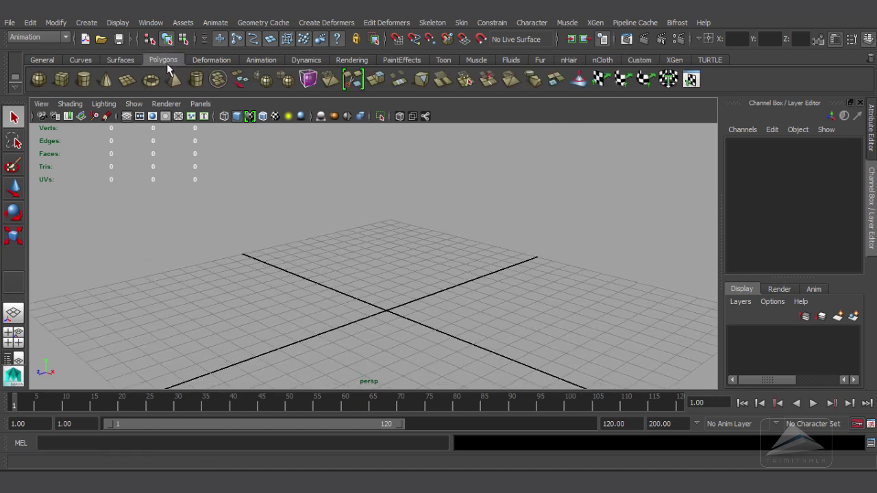
left_click(87, 25)
mouse_move(126, 56)
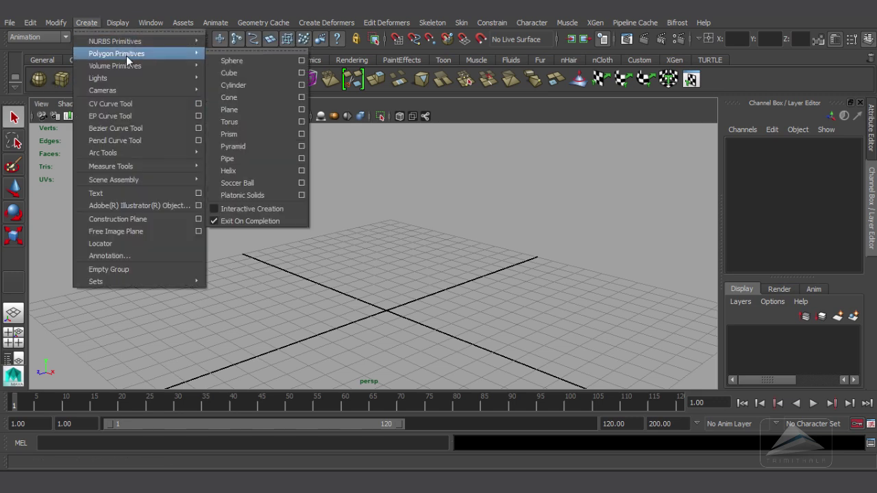
left_click(246, 72)
Move the cube straight up along Y to a height of about 6.195
key("w")
scroll(447, 298, "up", 3)
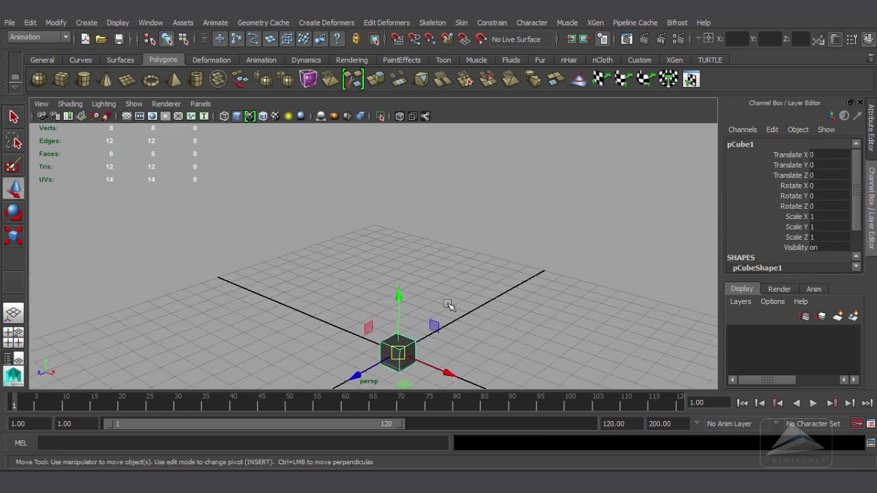
left_click_drag(398, 297, 399, 145)
left_click_drag(602, 294, 506, 302, "alt")
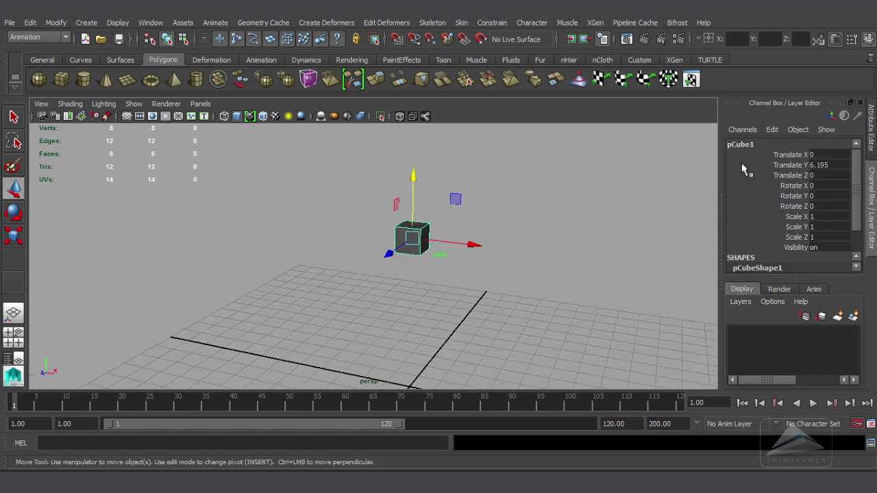
right_click_drag(454, 221, 597, 243, "alt")
left_click_drag(597, 243, 466, 244, "alt")
right_click_drag(466, 244, 553, 242, "alt")
middle_click_drag(552, 242, 552, 242, "alt")
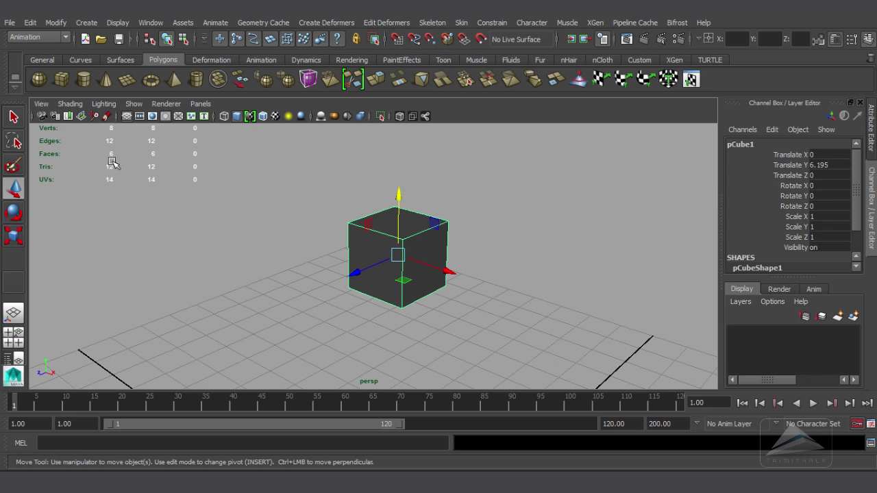
Switch to the Polygons module and set the cube's width, height and depth subdivisions to 2
left_click(40, 37)
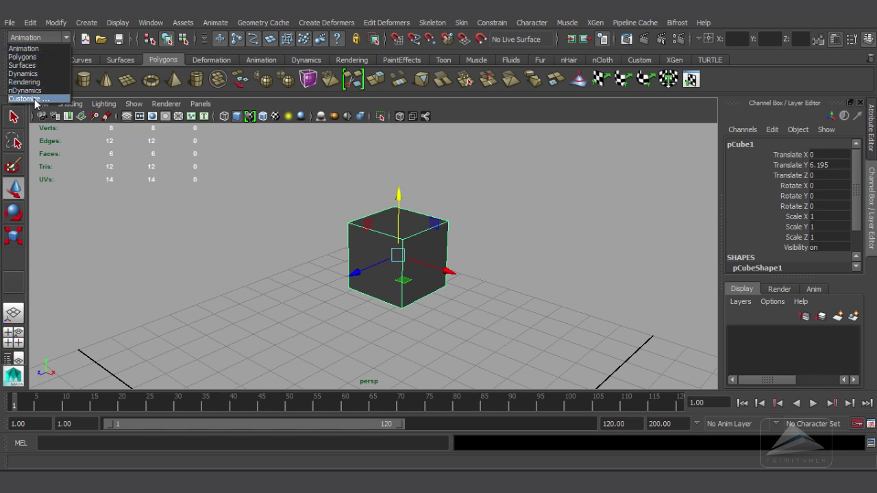
left_click(28, 57)
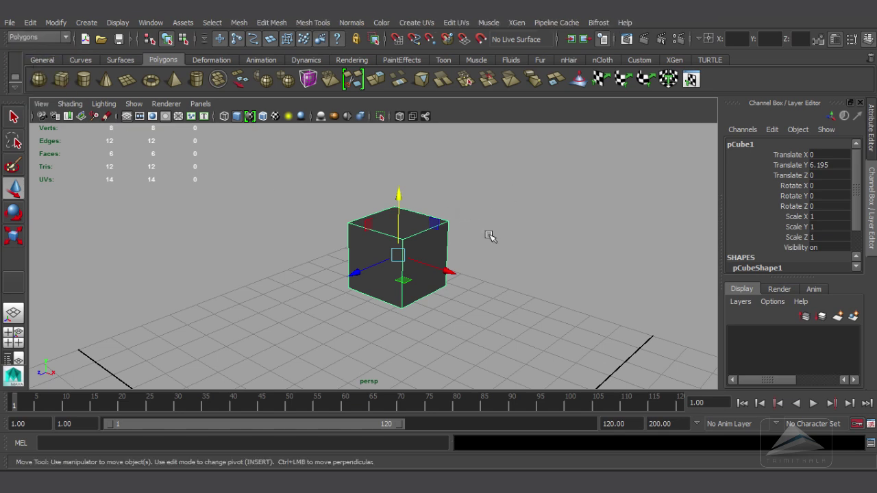
right_click_drag(401, 242, 452, 259, "alt")
left_click_drag(793, 277, 793, 422)
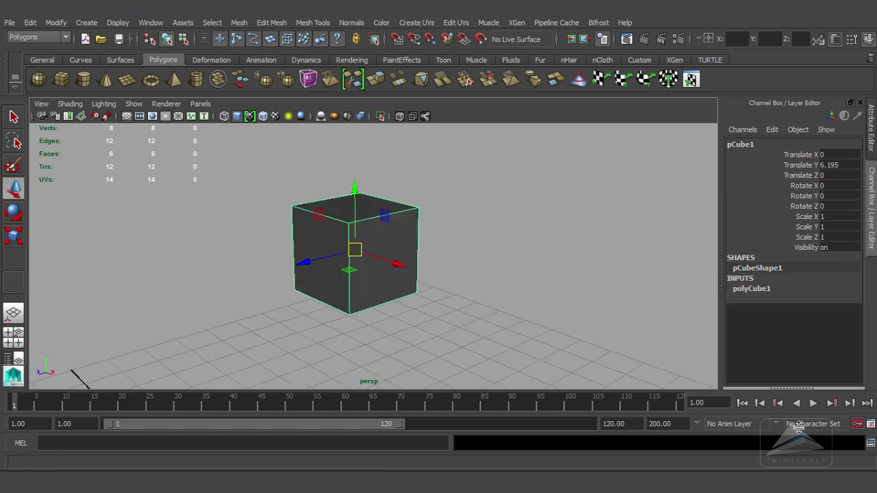
left_click(757, 289)
left_click(803, 330)
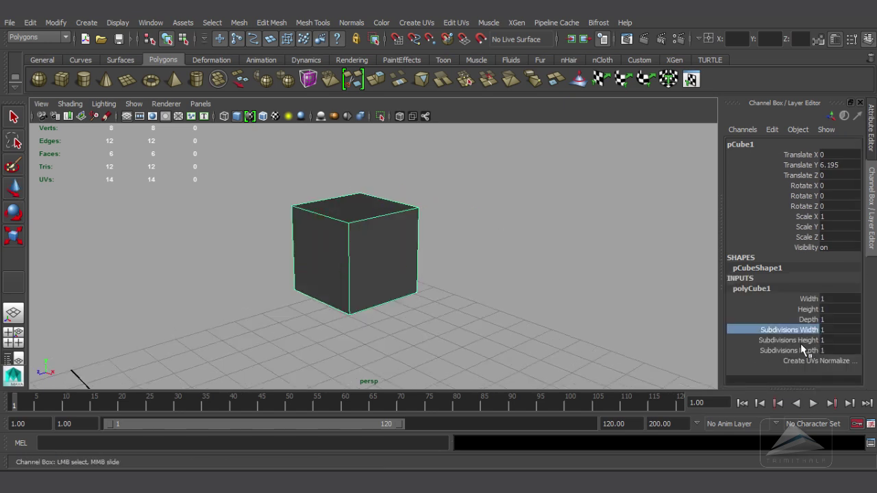
left_click(798, 347, "ctrl")
left_click(794, 341, "ctrl")
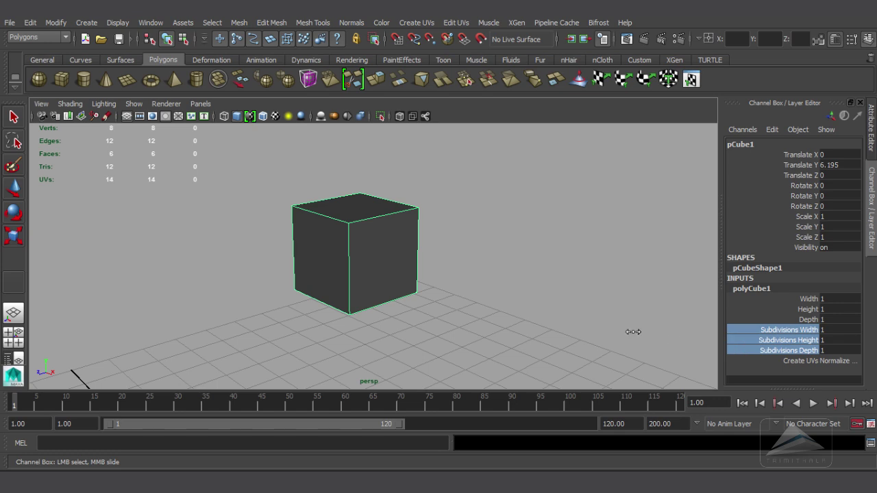
middle_click_drag(633, 332, 630, 332)
left_click_drag(630, 331, 527, 279, "alt")
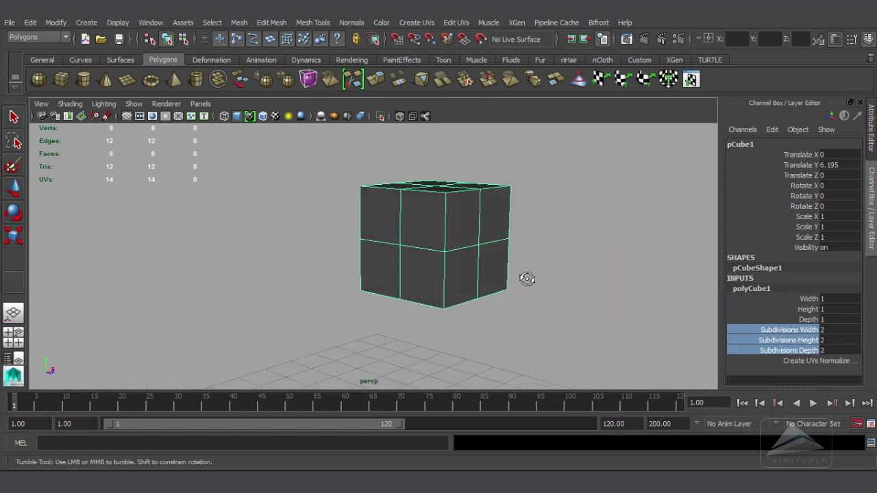
Extrude the four faces on the cube's negative X side, leaving them at zero offset
right_click(440, 203)
right_click_drag(441, 231, 441, 233)
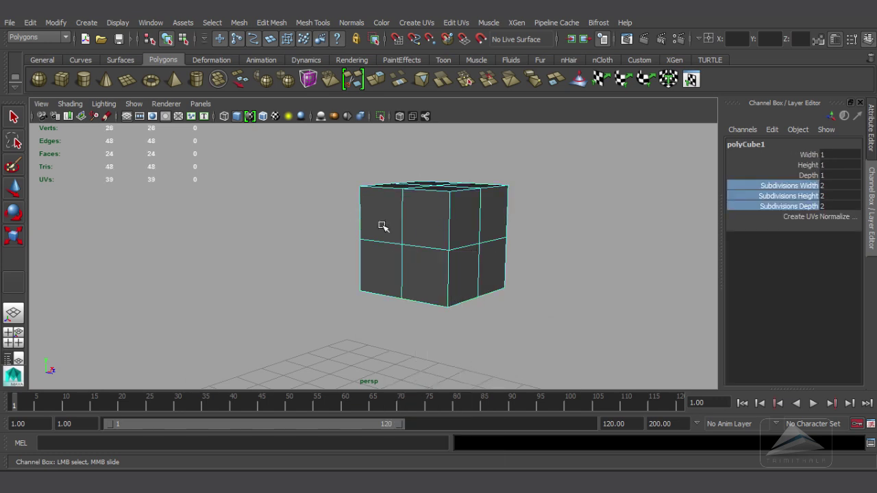
left_click(381, 225)
left_click(436, 213, "shift")
left_click(427, 270, "shift")
left_click(389, 280, "shift")
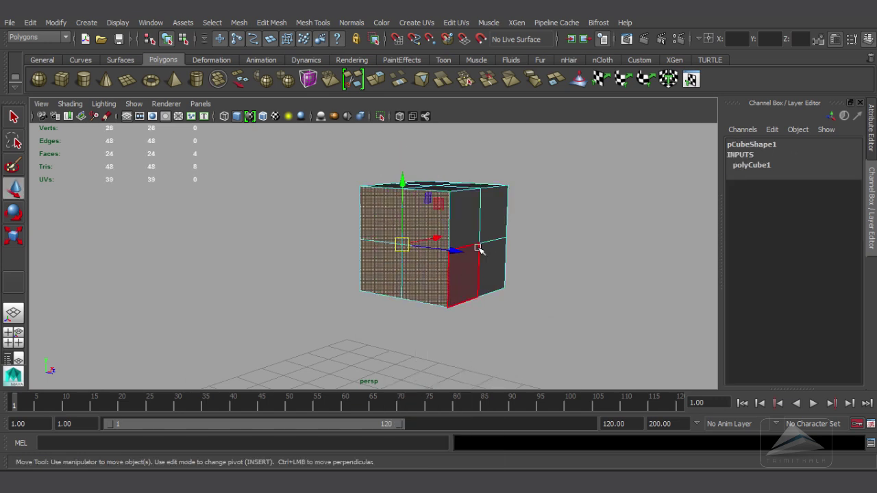
left_click_drag(475, 249, 500, 249, "alt")
left_click(271, 22)
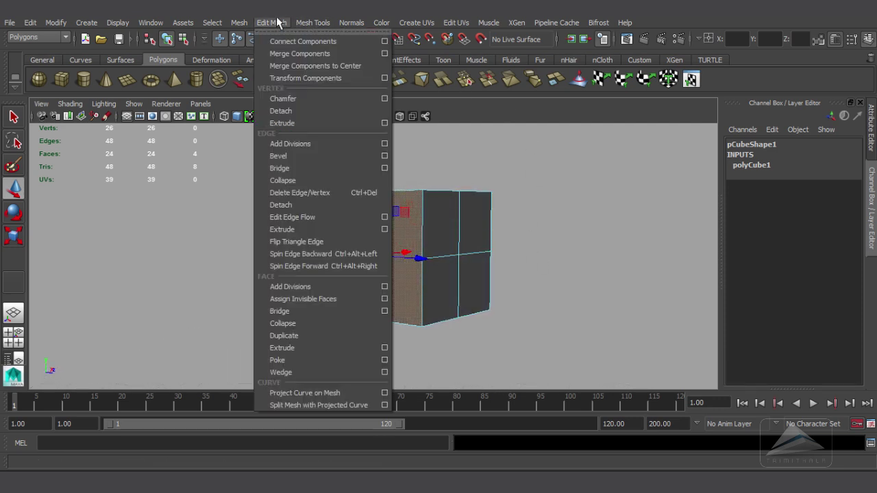
left_click(299, 345)
scroll(471, 276, "up", 1)
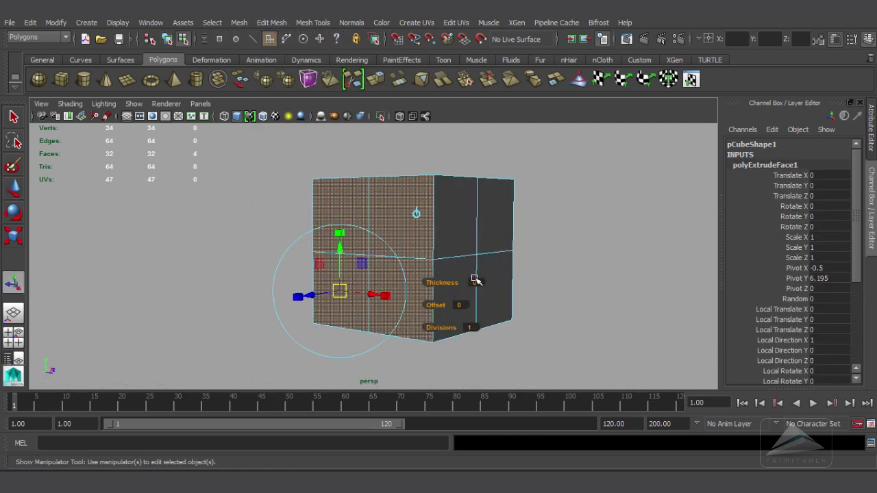
Scale the extruded faces inward uniformly to about 0.667 in world orientation
left_click(417, 214)
middle_click_drag(454, 216, 445, 237, "alt")
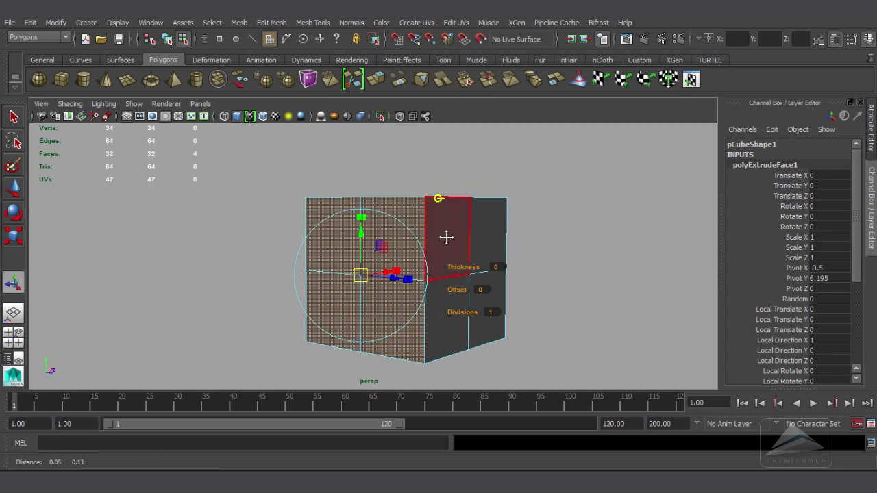
left_click(439, 198)
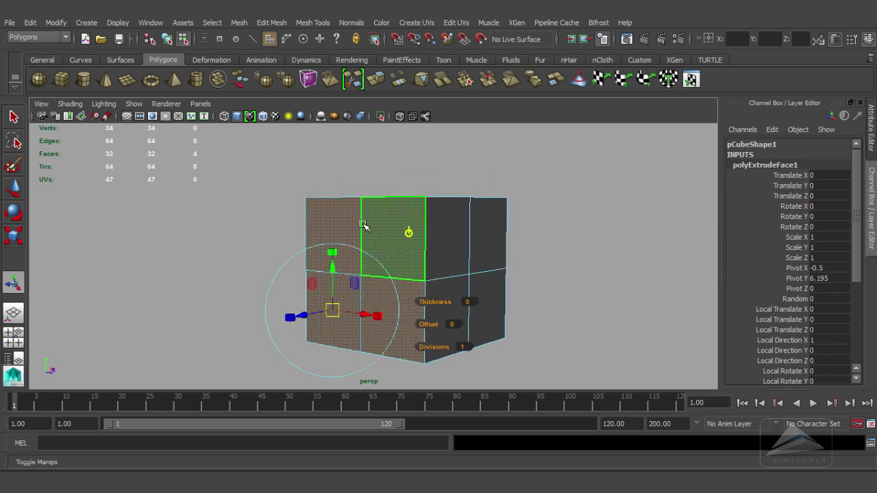
left_click(408, 233)
left_click_drag(361, 273, 350, 287)
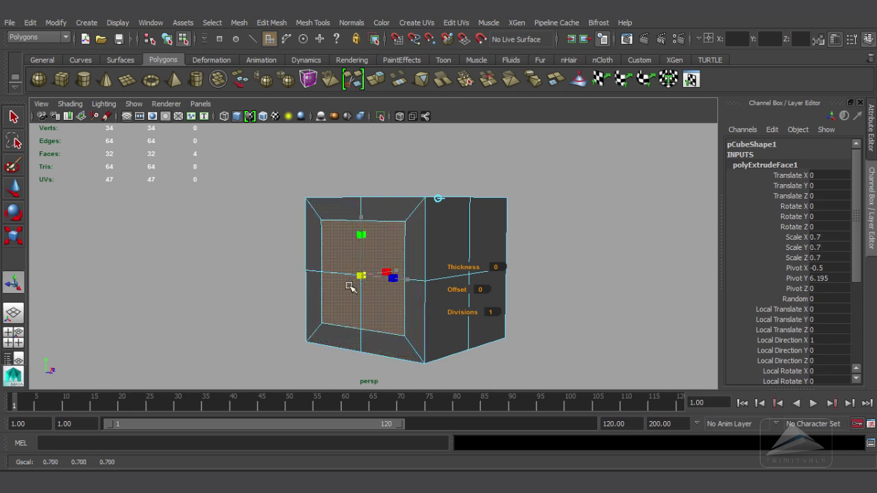
key("t")
Scale the four corner vertices of the inset square inward to about 0.711 to form an octagon
right_click(414, 245)
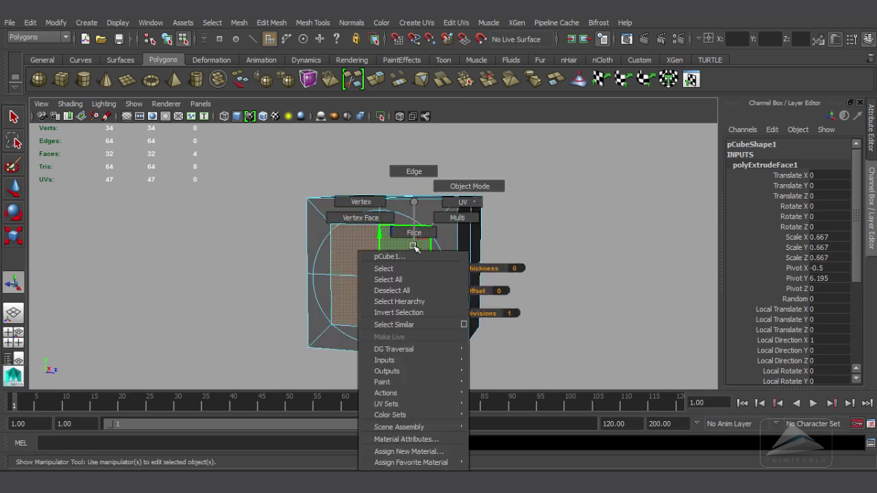
left_click(363, 203)
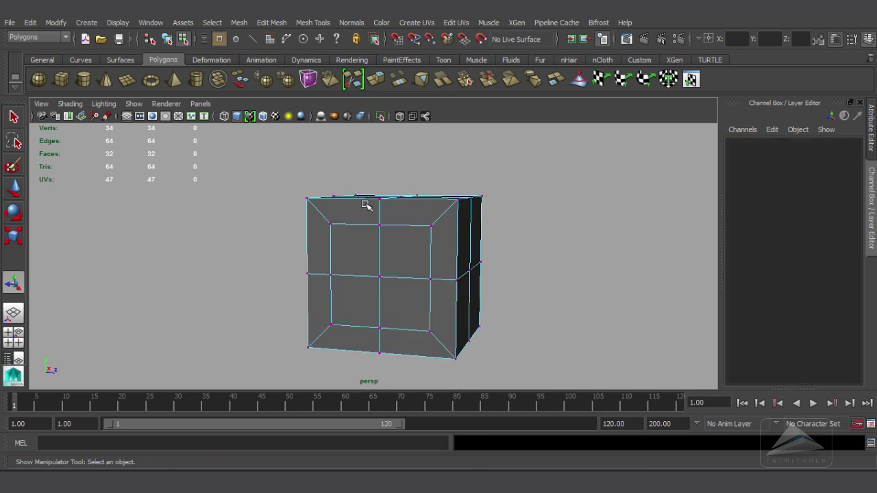
left_click(430, 226)
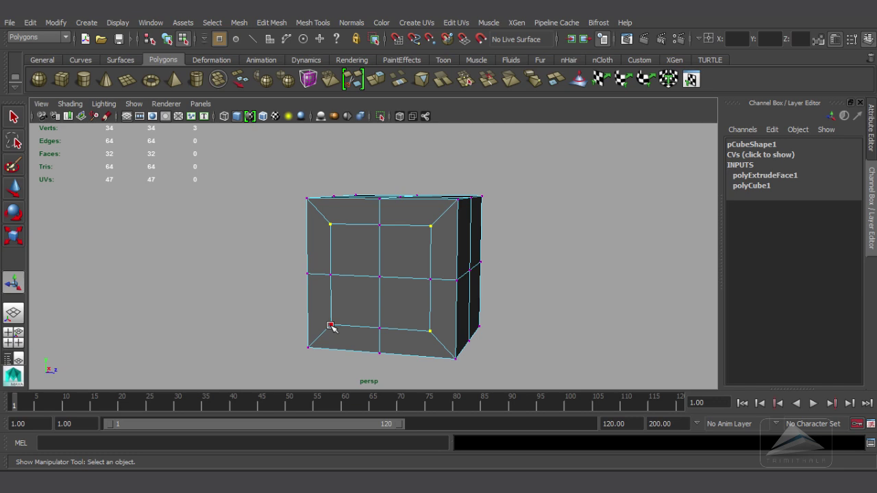
key("r")
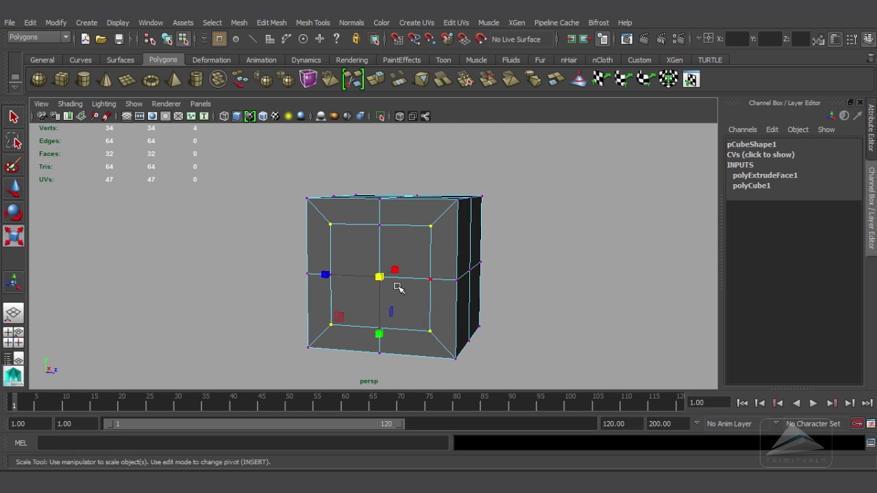
left_click_drag(376, 277, 356, 297)
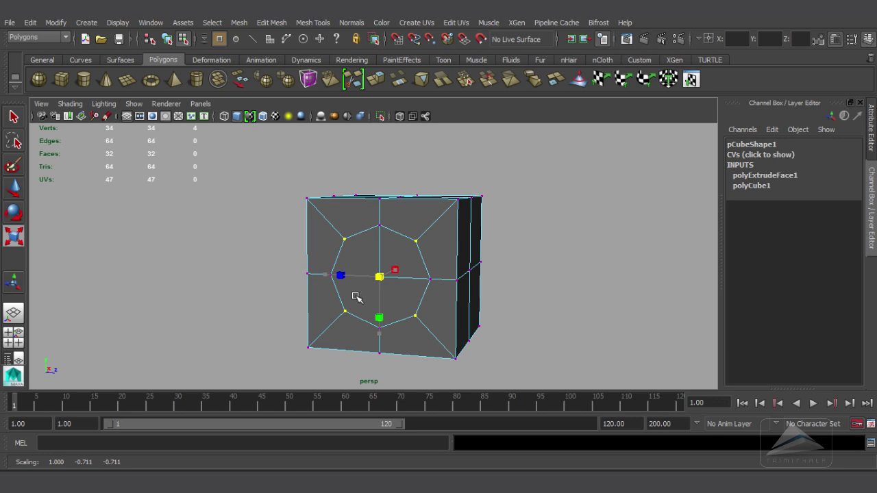
Extrude the four octagon faces outward about 0.622 along negative X
left_click_drag(387, 288, 352, 296, "alt")
right_click_drag(388, 294, 434, 297, "alt")
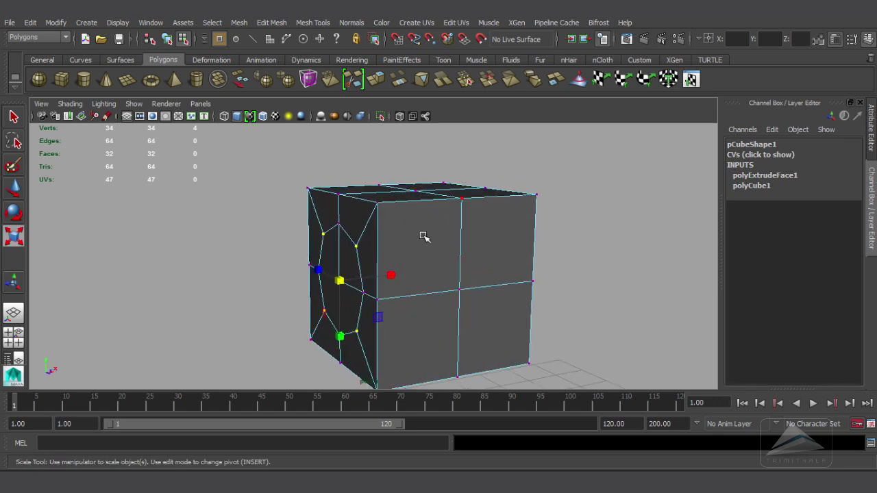
right_click_drag(423, 203, 423, 244)
left_click_drag(366, 260, 403, 256, "alt")
left_click(355, 251)
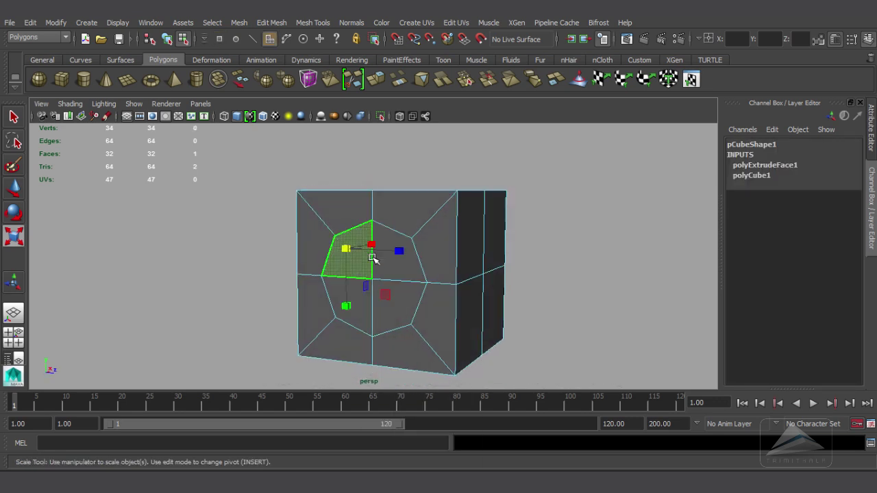
left_click(387, 257, "shift")
left_click(411, 297, "shift")
left_click(359, 304, "shift")
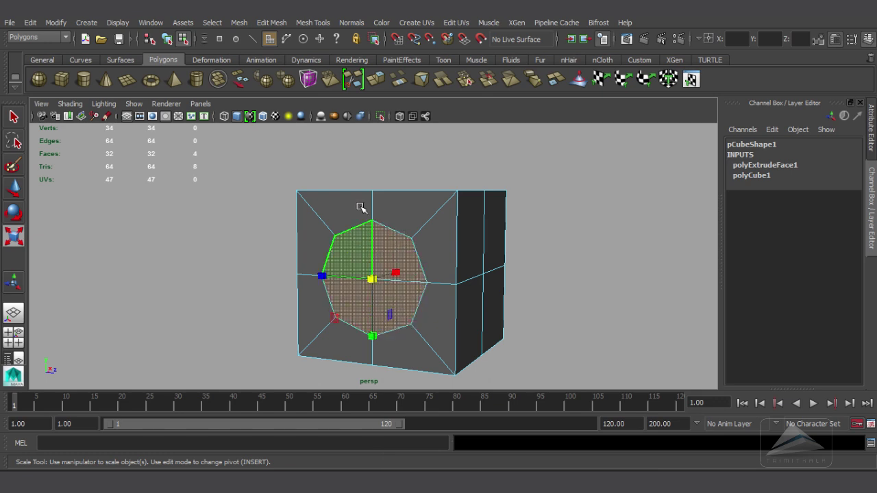
left_click(272, 22)
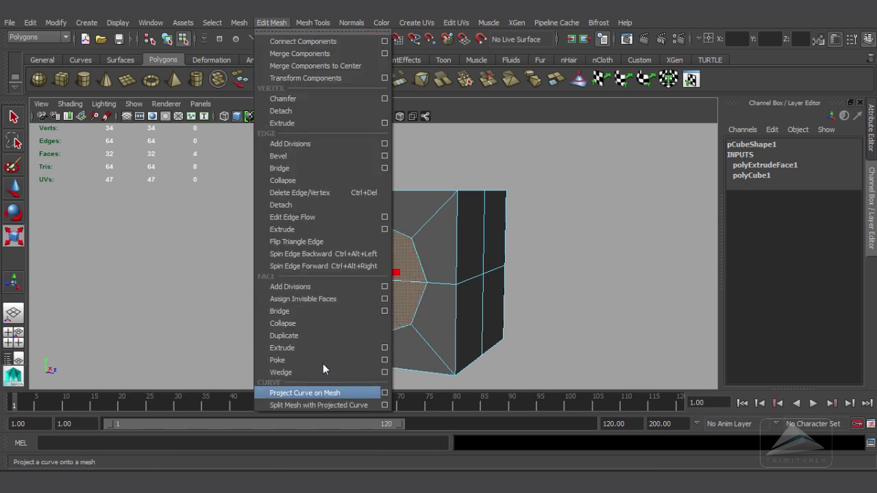
left_click(309, 348)
left_click_drag(309, 348, 362, 255, "alt")
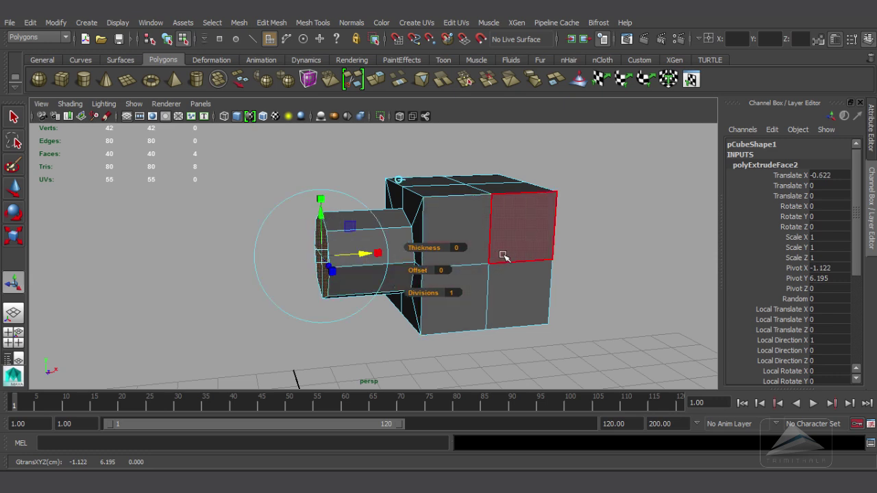
Adjust the octagon extrusion to about -0.612 in X and extrude its four end faces again
left_click_drag(363, 254, 365, 255)
left_click_drag(443, 256, 505, 255, "alt")
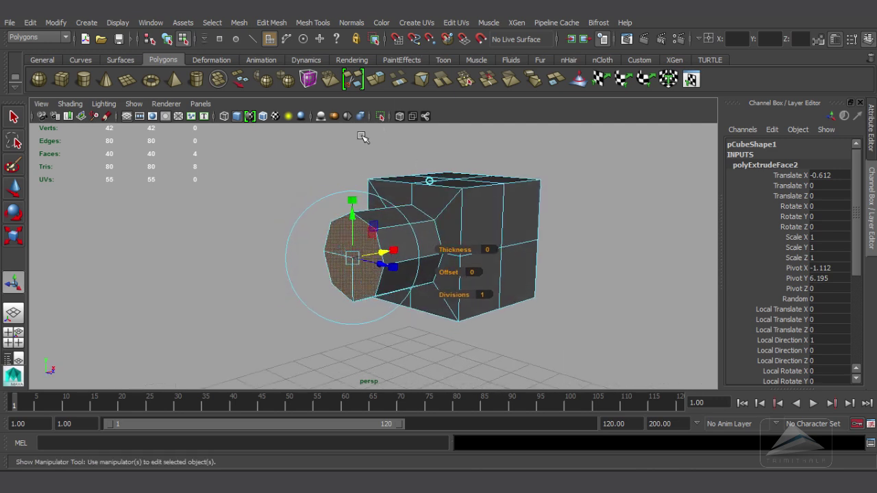
left_click(639, 61)
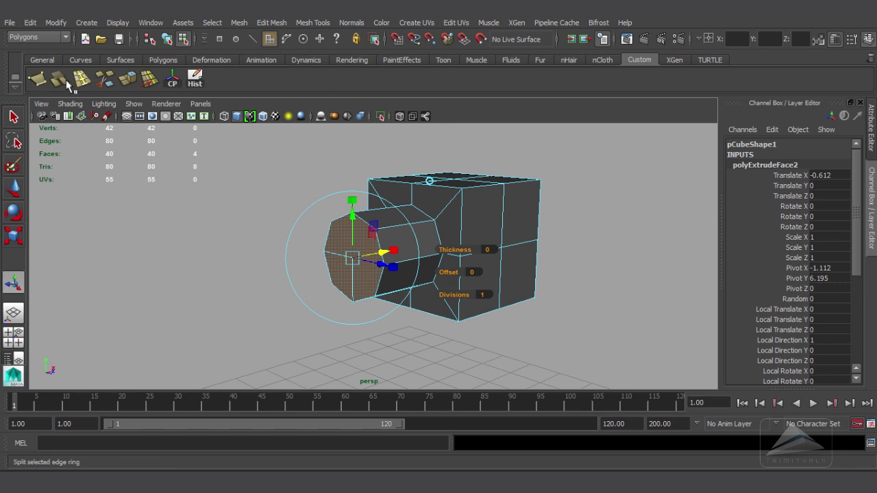
left_click(132, 81)
scroll(388, 254, "up", 2)
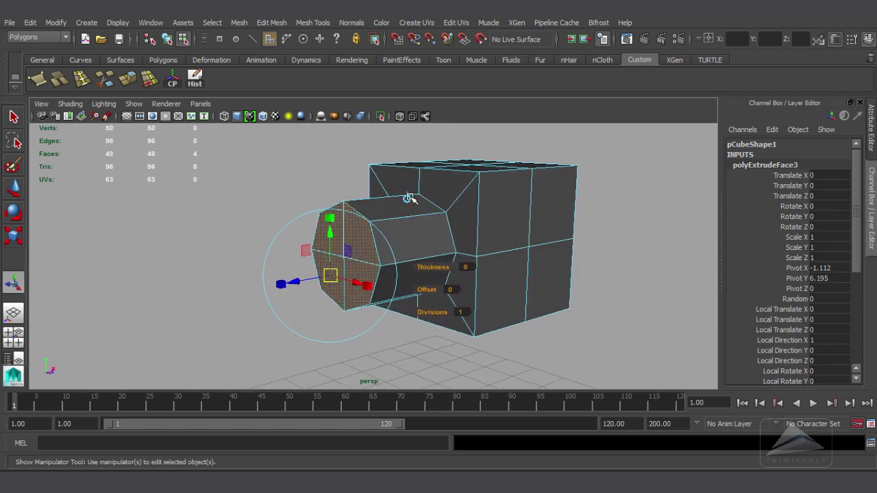
Scale the newly extruded end faces up uniformly to about 1.613 in world orientation to flare the hammer's striking end
left_click(409, 197)
left_click_drag(434, 208, 500, 197, "alt")
left_click(366, 198)
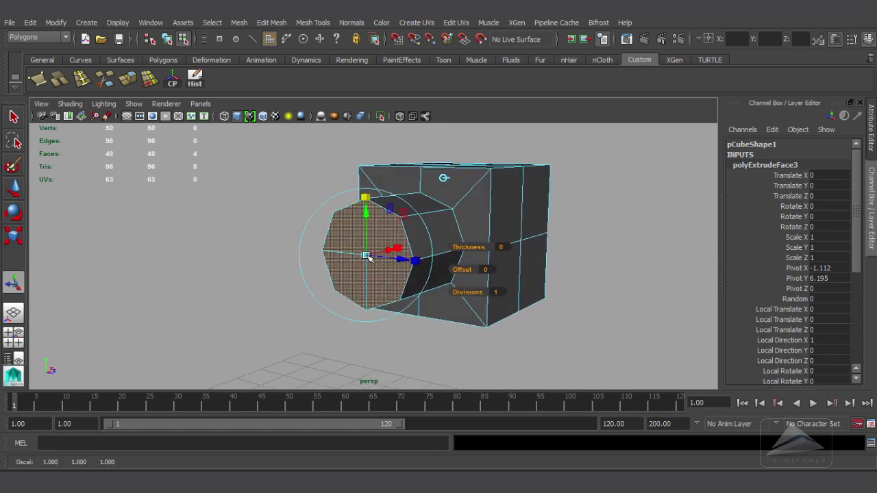
left_click_drag(367, 256, 383, 259)
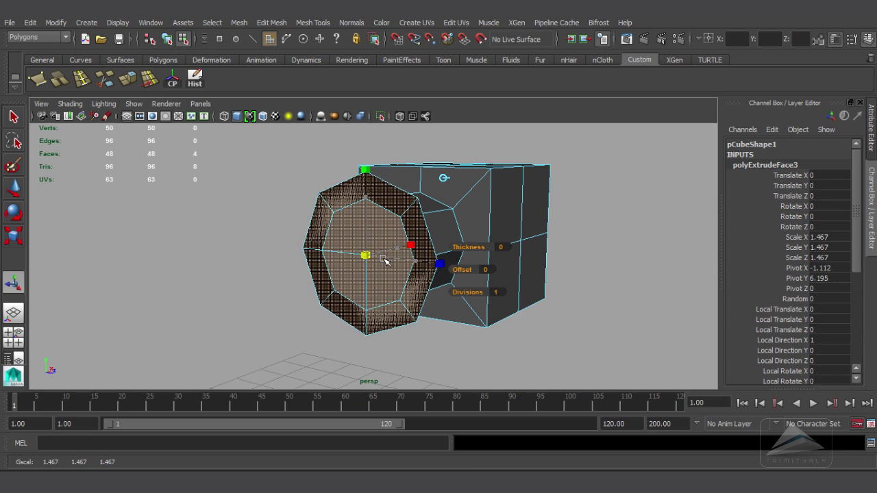
mouse_move(464, 244)
left_mouse_down("alt")
mouse_move(360, 251)
mouse_move(461, 246)
left_mouse_up("alt")
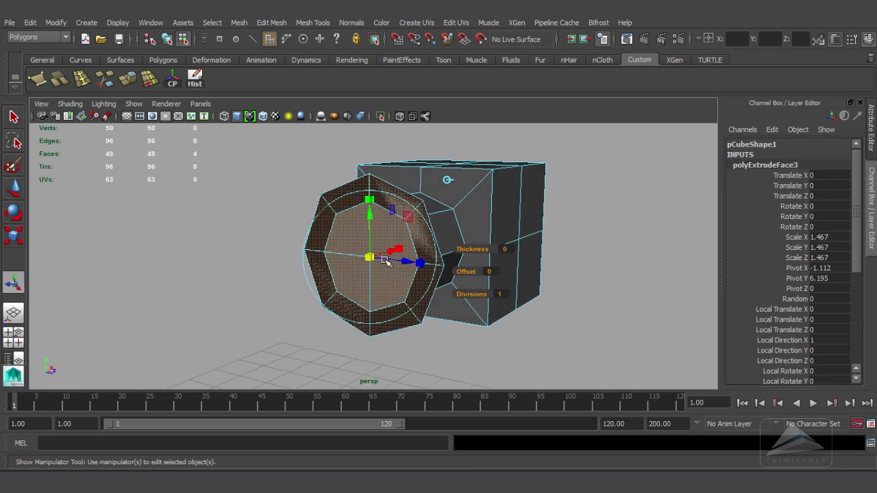
left_click_drag(386, 261, 293, 223)
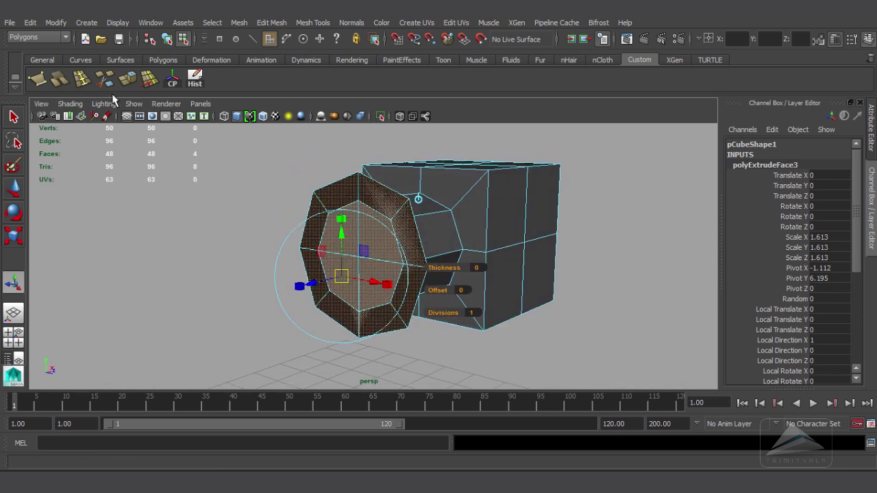
Extrude the flared octagon faces outward about 0.542 in local Z to form the striking head
left_click(128, 81)
left_click_drag(303, 179, 275, 187, "alt")
right_click_drag(276, 187, 329, 193, "alt")
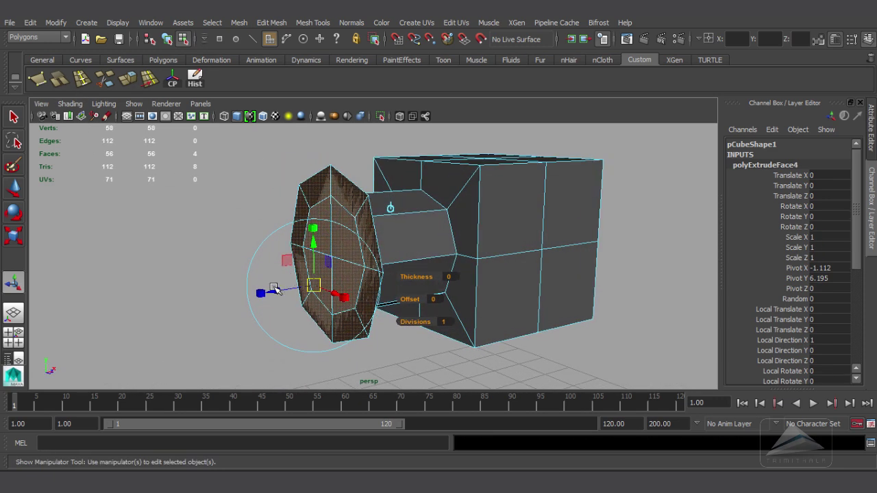
left_click_drag(274, 289, 181, 313)
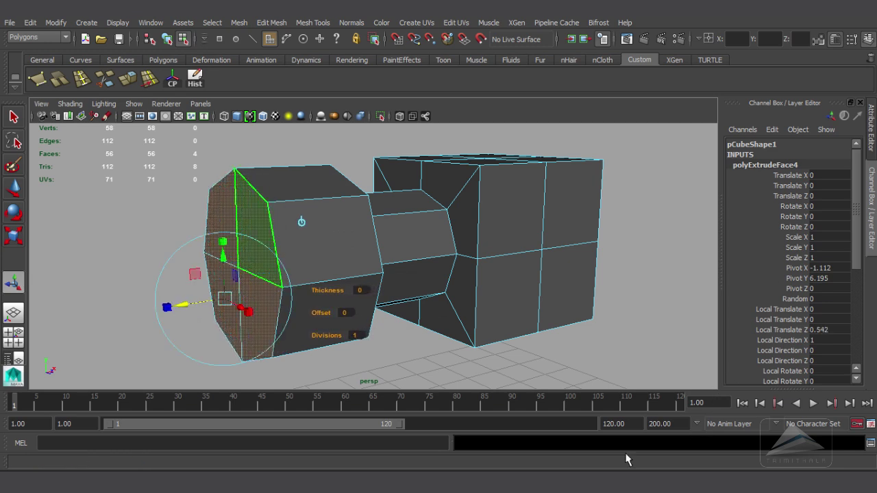
Extrude the two positive-Z faces on the block's positive X side outward about 0.082 in local Z
left_click_drag(514, 240, 539, 244, "alt")
right_click_drag(539, 245, 390, 240, "alt")
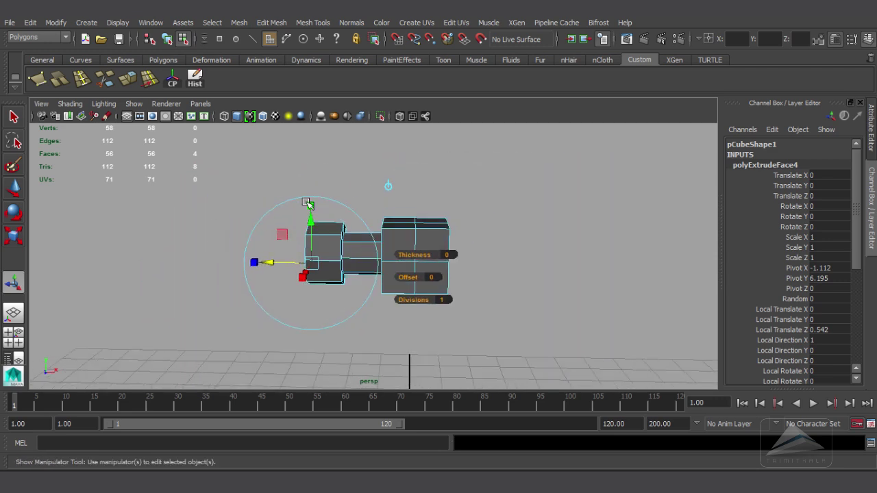
left_click_drag(391, 240, 444, 251, "alt")
left_click_drag(558, 203, 403, 341, "alt")
left_click(444, 193)
left_click(343, 243)
left_click(339, 308, "shift")
key("ctrl+e")
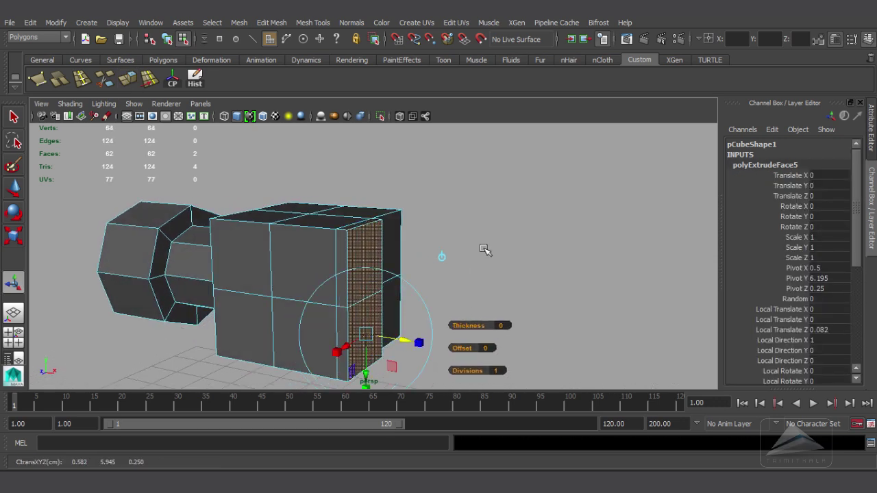
Extrude the two negative-Z faces on the block's positive X side outward about 0.103 in local Z as a separate prong
left_click(485, 248)
left_click_drag(485, 249, 401, 249, "alt")
left_click(387, 248)
left_click(379, 312, "shift")
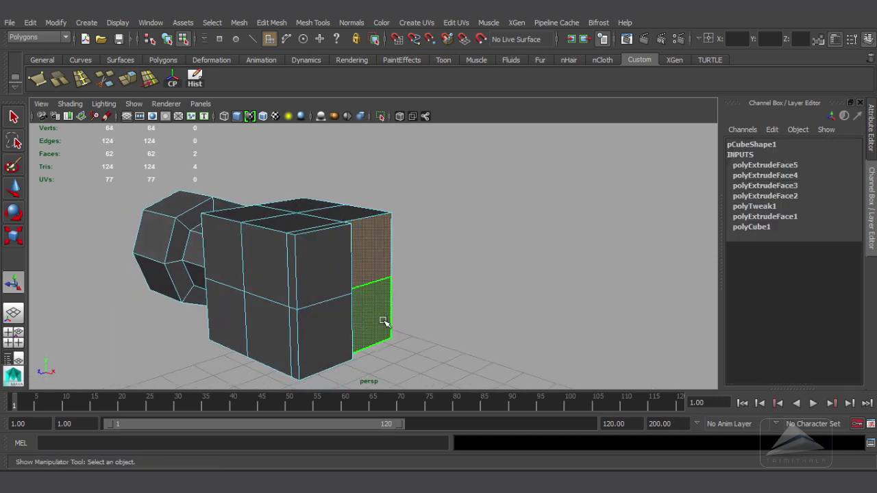
left_click(384, 322, "shift")
key("ctrl+e")
left_click_drag(396, 324, 414, 343)
In the front view, scale the twelve end vertices of both prongs flat in X and closer together vertically
key("space")
right_click_drag(418, 265, 569, 252, "alt")
middle_click_drag(570, 252, 497, 211, "alt")
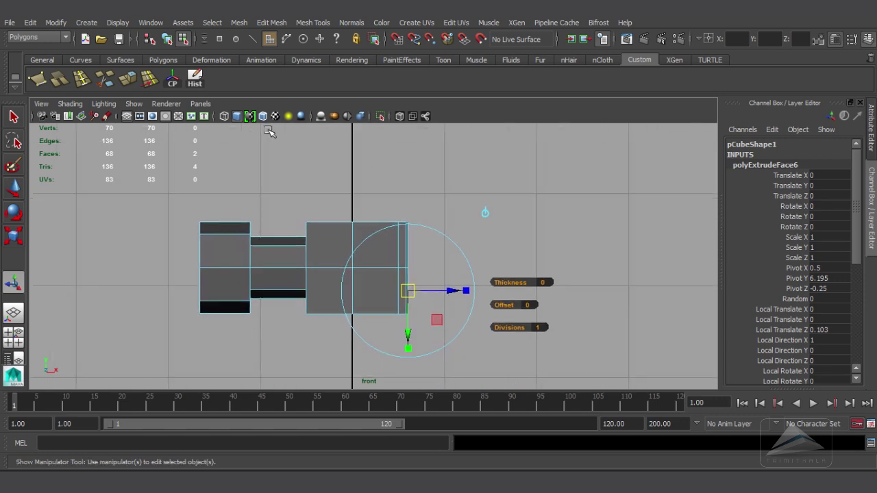
right_click_drag(352, 233, 456, 263, "alt")
right_click_drag(409, 208, 354, 203)
left_click_drag(487, 165, 411, 407)
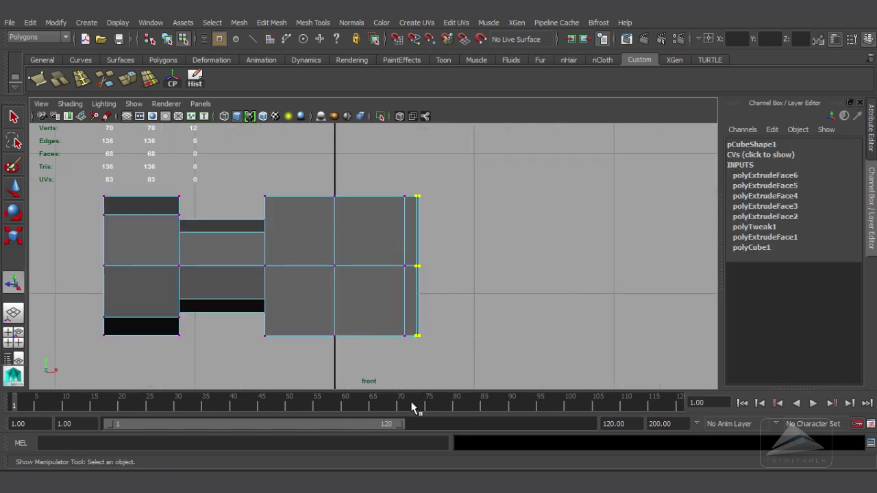
key("r")
left_click_drag(361, 269, 419, 330)
key("space")
mouse_move(367, 341)
left_mouse_down()
mouse_move(366, 288)
mouse_move(367, 341)
left_mouse_up()
key("space")
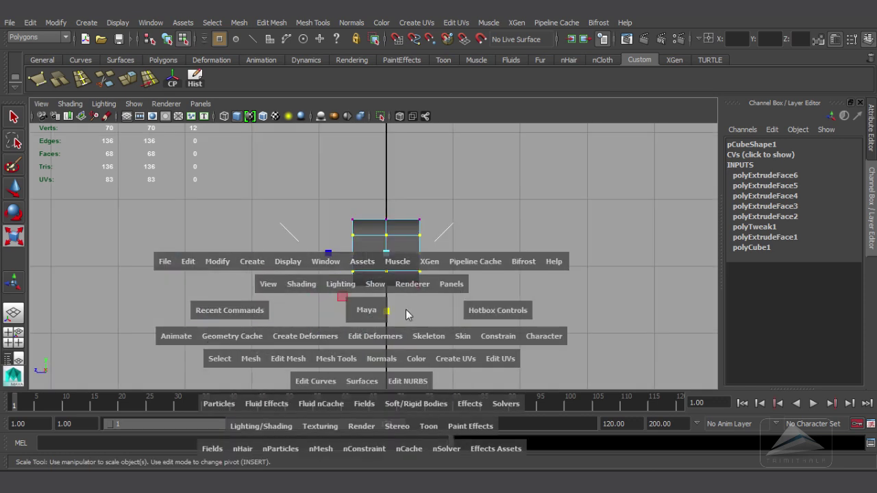
Scale the prongs' end vertices vertically to about 0.657 and position them at about X 0.726, Y 6.412
left_click(12, 192)
left_click_drag(422, 268, 443, 248)
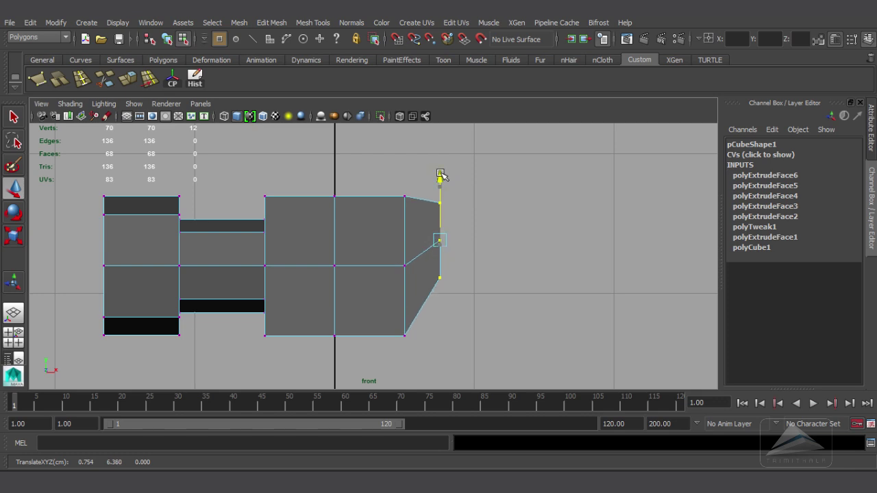
key("r")
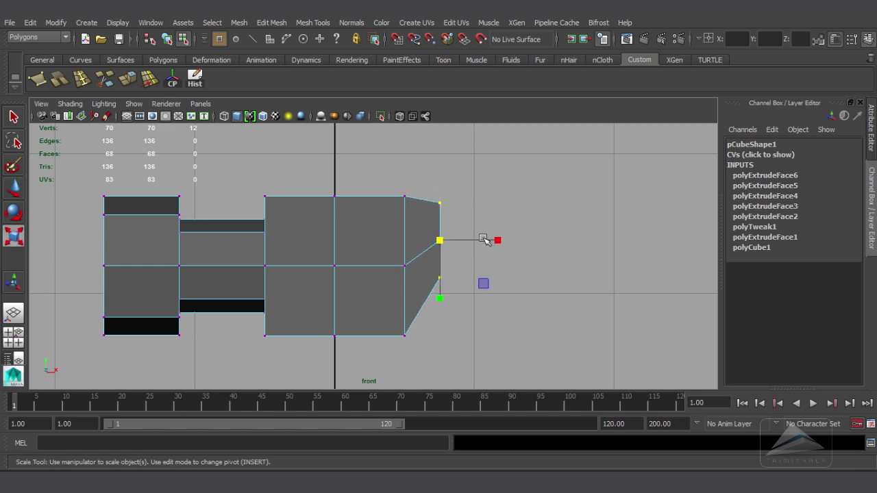
left_click_drag(439, 298, 441, 278)
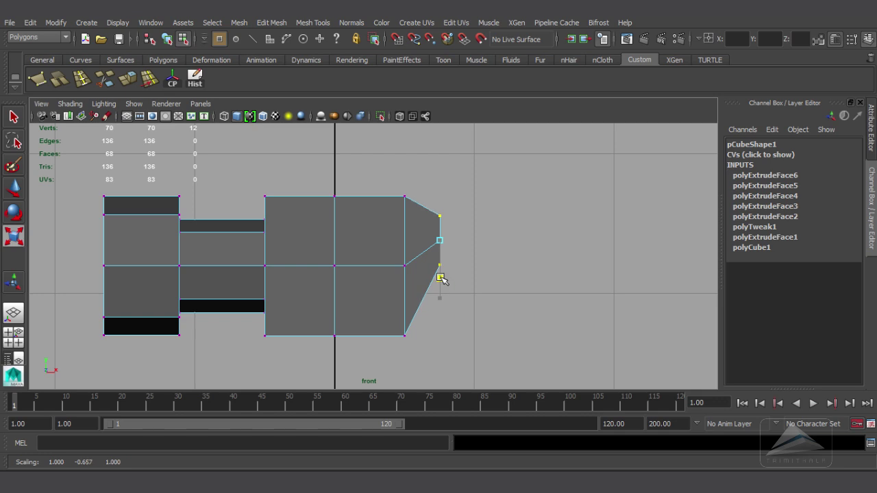
key("w")
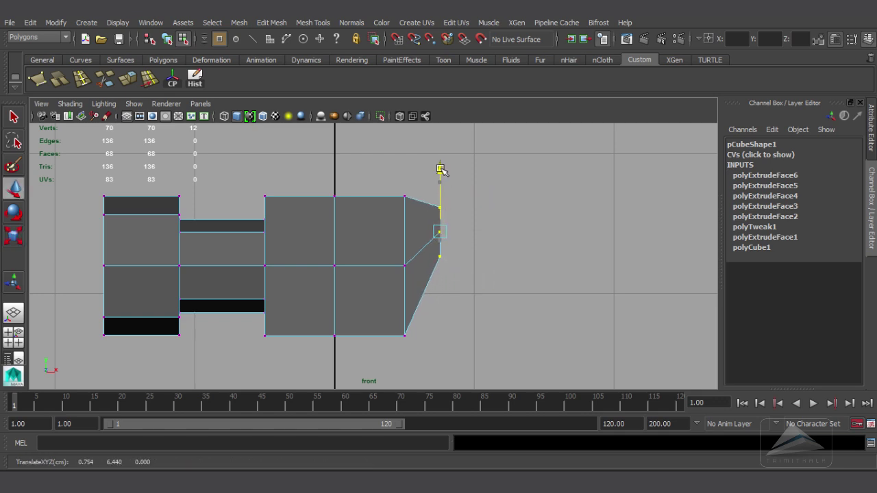
left_click_drag(518, 241, 509, 236)
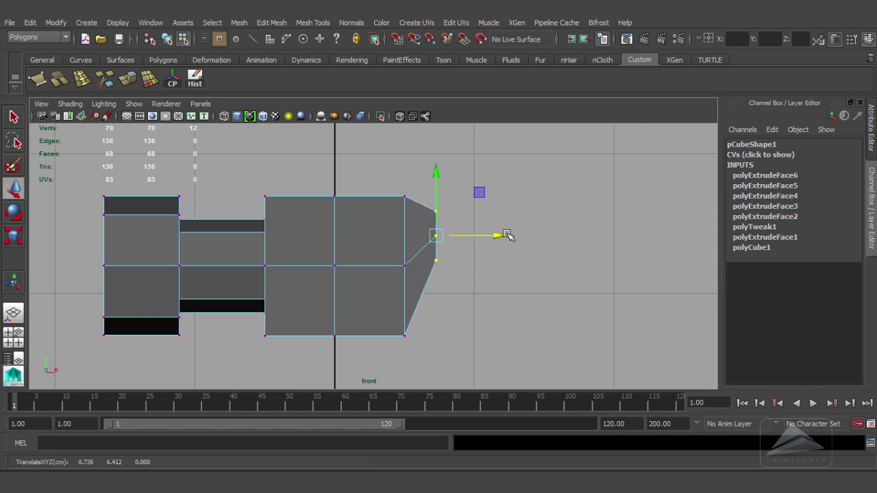
Select the four end faces of the two tapered prongs and extrude them for the claw
key("space")
key("space")
left_click(479, 231)
right_click_drag(373, 203, 373, 237)
left_click(365, 243)
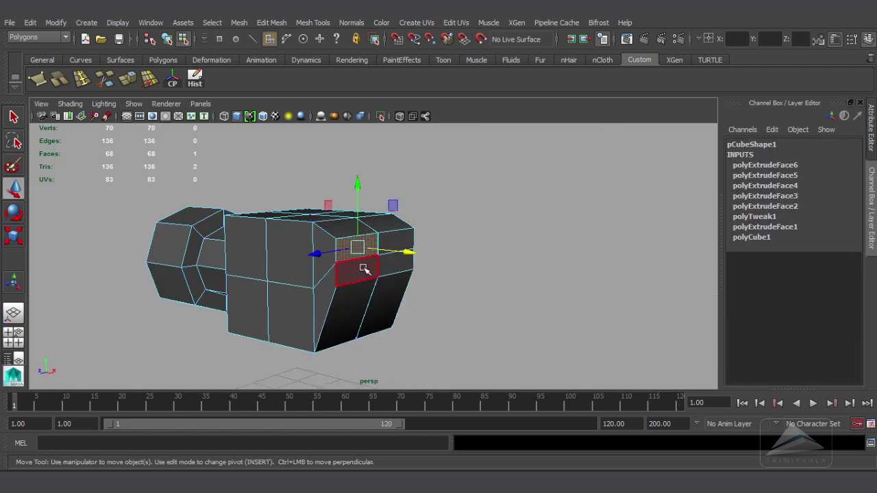
left_click(363, 269, "shift")
left_click(400, 239, "shift")
key("space")
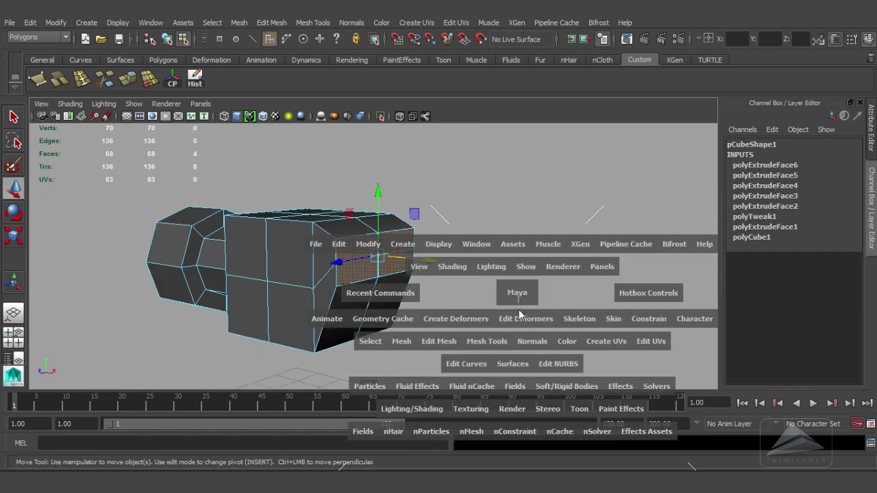
left_click_drag(518, 294, 519, 318)
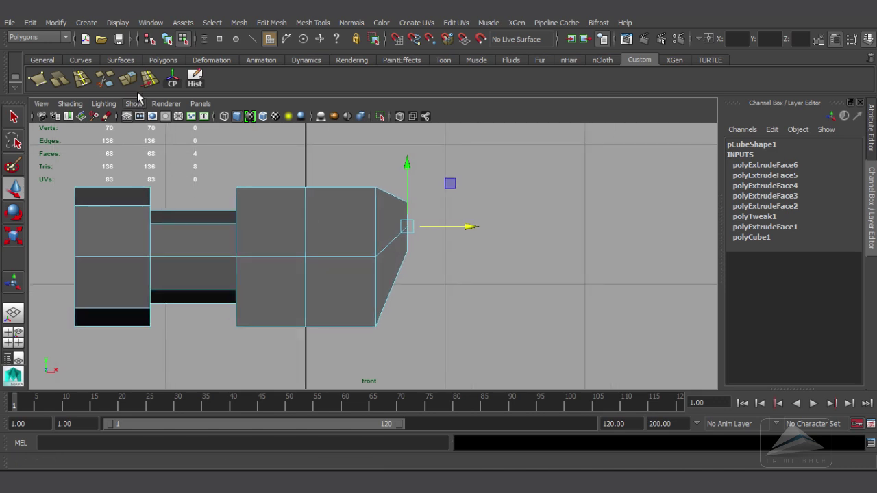
key("ctrl+e")
scroll(411, 233, "down", 5)
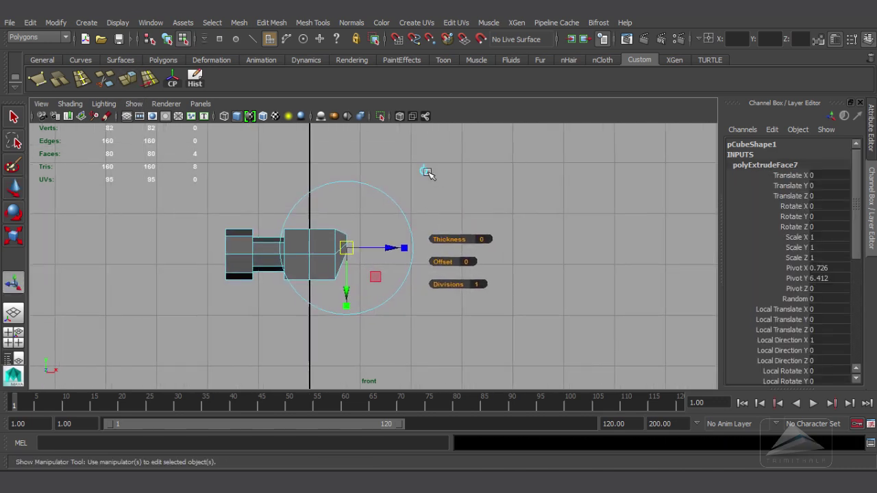
In world orientation, move the extruded claw faces about 1.418 in X and -0.498 in Y, and scale them to about 0.417 in Y
left_click(425, 171)
scroll(415, 265, "up", 3)
left_click_drag(338, 239, 432, 273)
left_click_drag(433, 216, 434, 242)
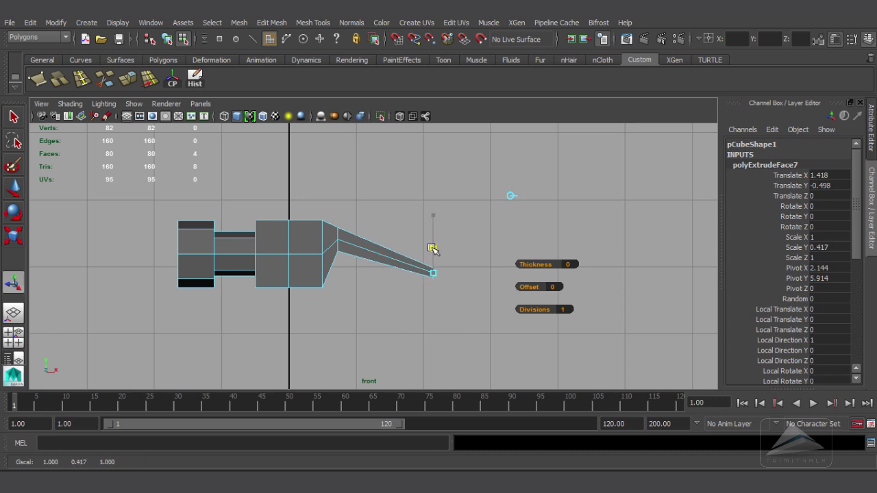
key("t")
Rotate the claw tip faces to about -69.214 in Z and adjust their translation to about X 1.412, Y -0.643
right_click_drag(401, 259, 615, 303, "alt")
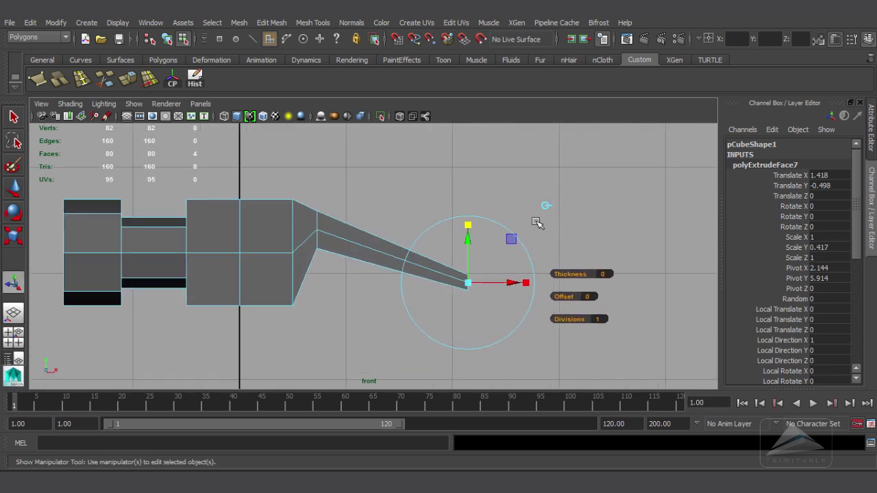
left_click(511, 239)
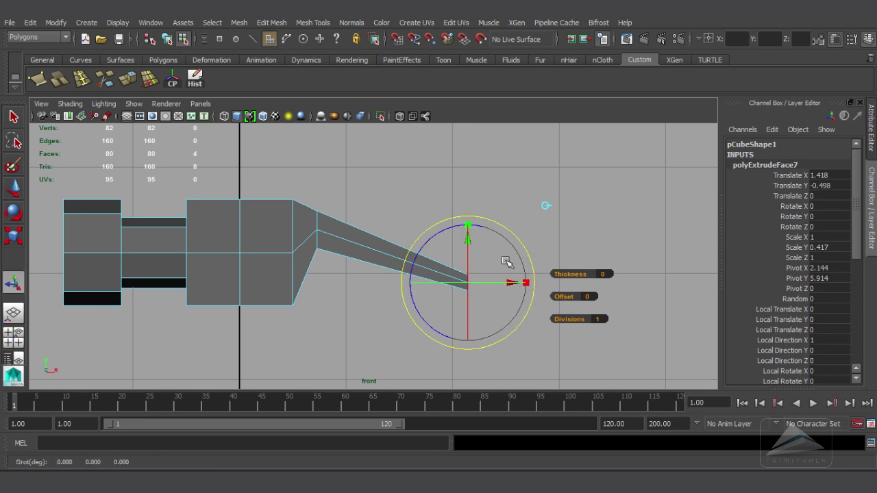
left_click_drag(437, 235, 504, 231)
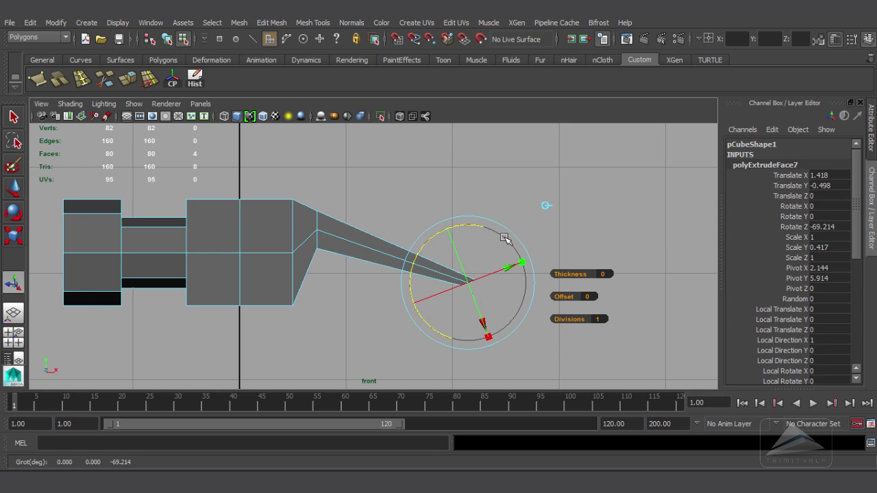
left_click(485, 321)
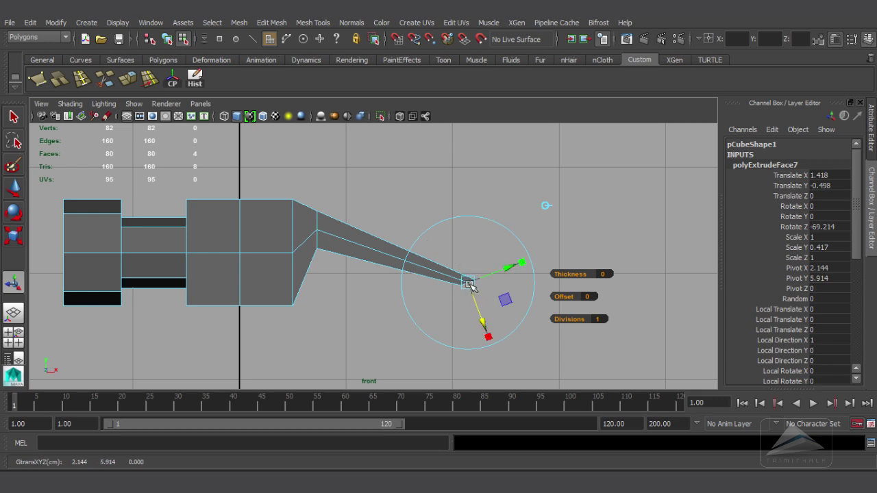
middle_click_drag(470, 286, 470, 300)
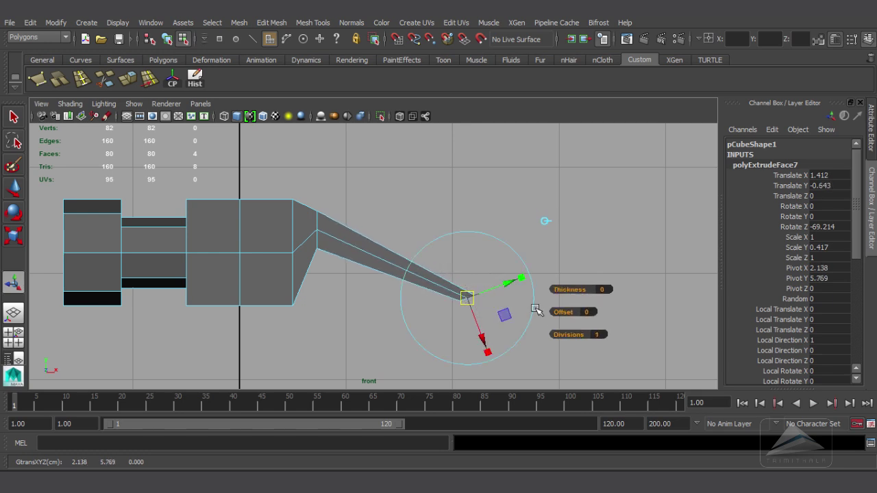
In the perspective view, narrow each claw prong's tip by scaling the faces locally to about 0.439 in X
key("space")
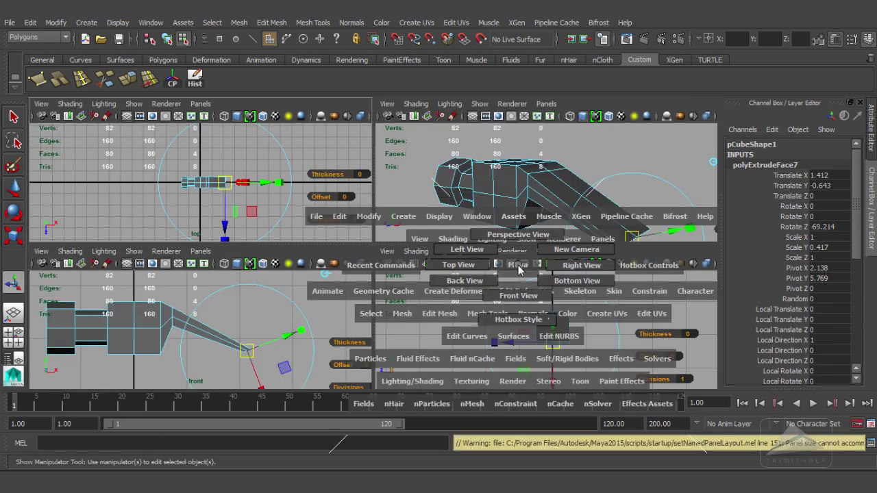
key("space")
left_click_drag(519, 303, 550, 287, "alt")
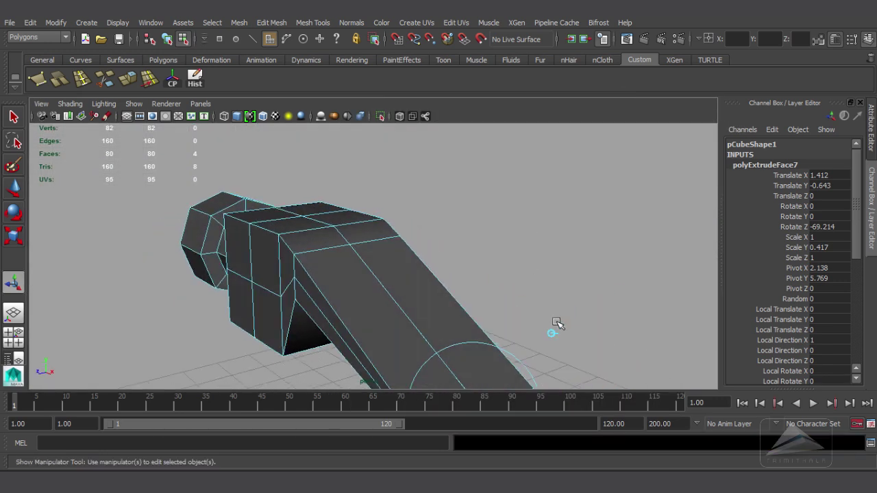
left_click_drag(556, 324, 418, 289, "alt")
left_click_drag(331, 245, 400, 263)
key("ctrl+z")
left_click(463, 170)
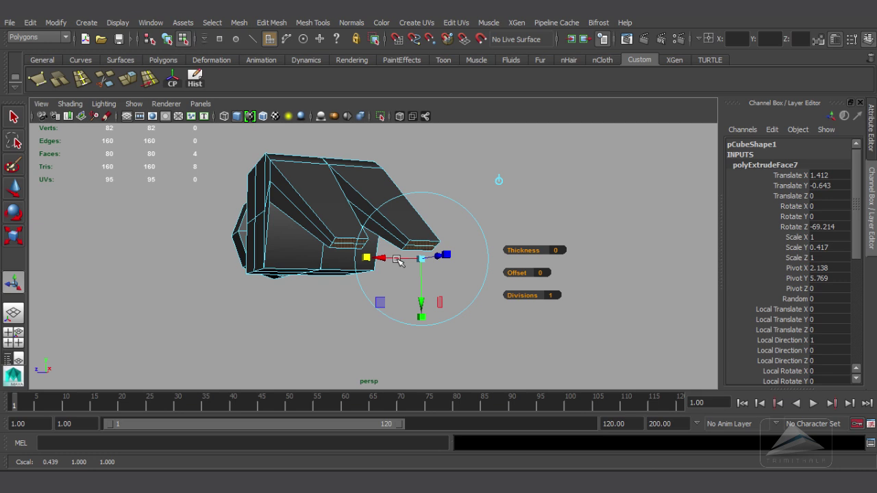
Return the hammer to object mode and create a separate practice polygon cube at the origin
left_click_drag(394, 280, 472, 308, "alt")
right_click_drag(473, 309, 555, 351, "alt")
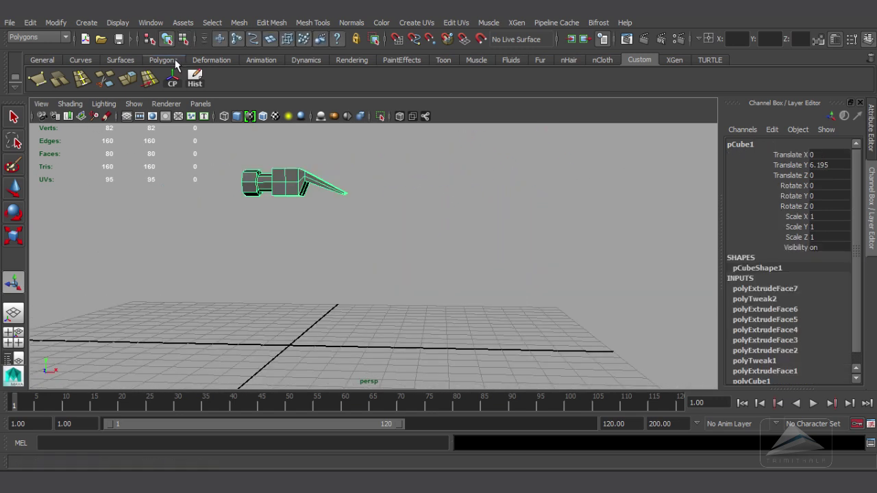
left_click(163, 59)
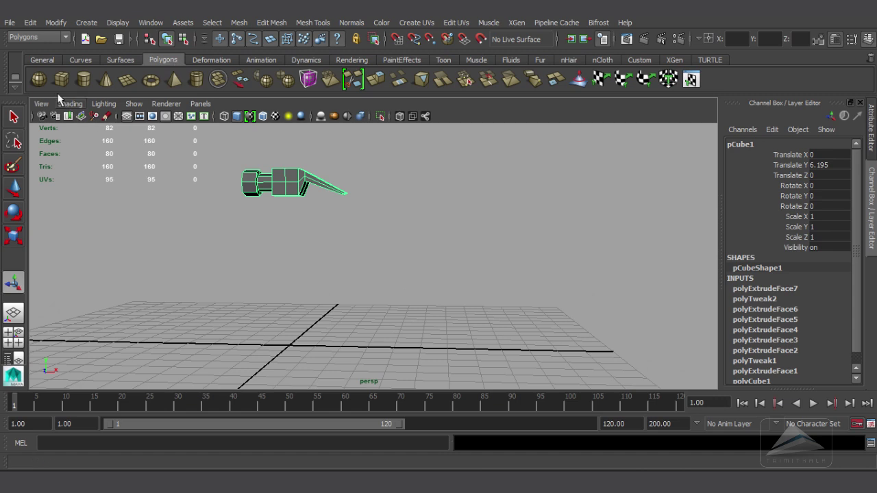
left_click(63, 77)
left_click(640, 59)
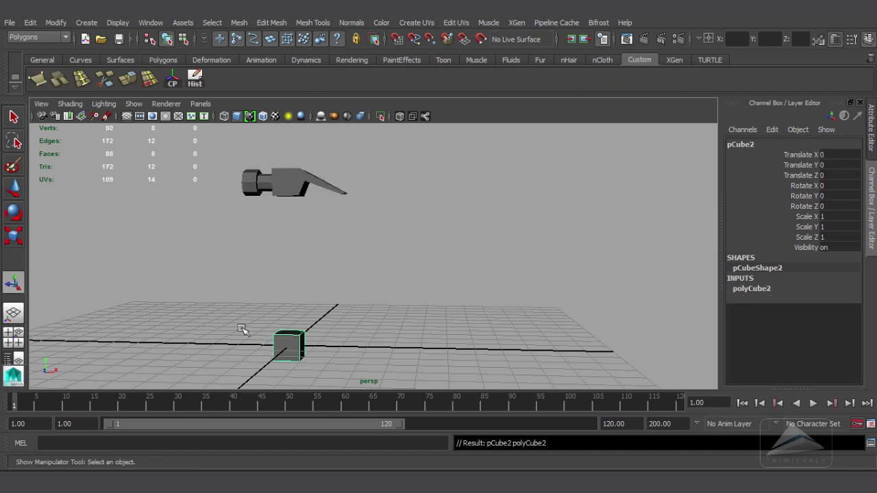
middle_click_drag(242, 329, 423, 158, "alt")
right_click_drag(423, 261, 505, 315, "alt")
middle_click_drag(237, 314, 315, 272, "alt")
left_click_drag(315, 272, 385, 280, "alt")
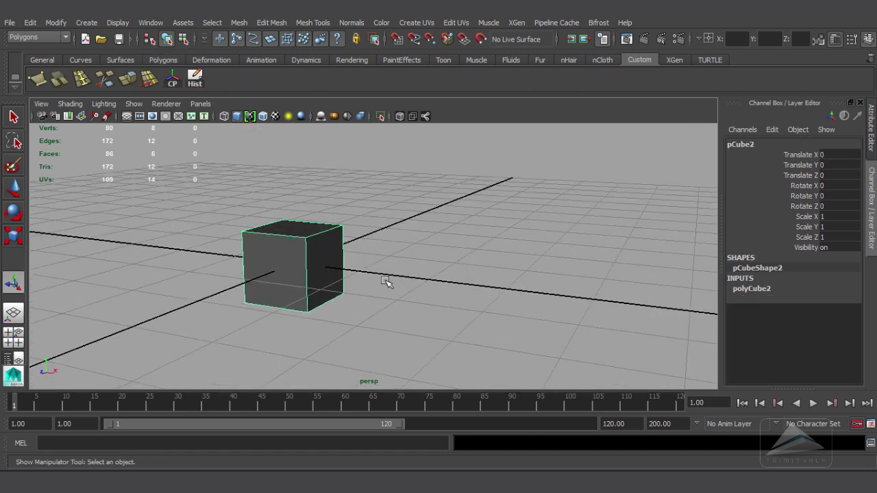
Select the practice cube's side face facing positive X and extrude it outward into a longer block
right_click_drag(331, 256, 330, 254)
left_click(327, 250)
left_click_drag(367, 282, 423, 290, "alt")
key("ctrl+e")
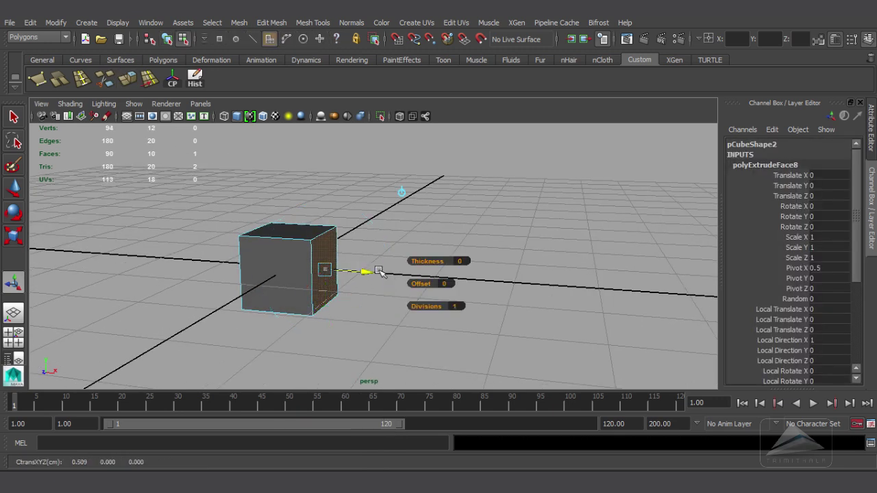
left_click_drag(372, 270, 438, 284)
left_click(576, 221)
Select the two opposite end faces of the practice block and extrude them together
left_click_drag(322, 255, 365, 277, "alt")
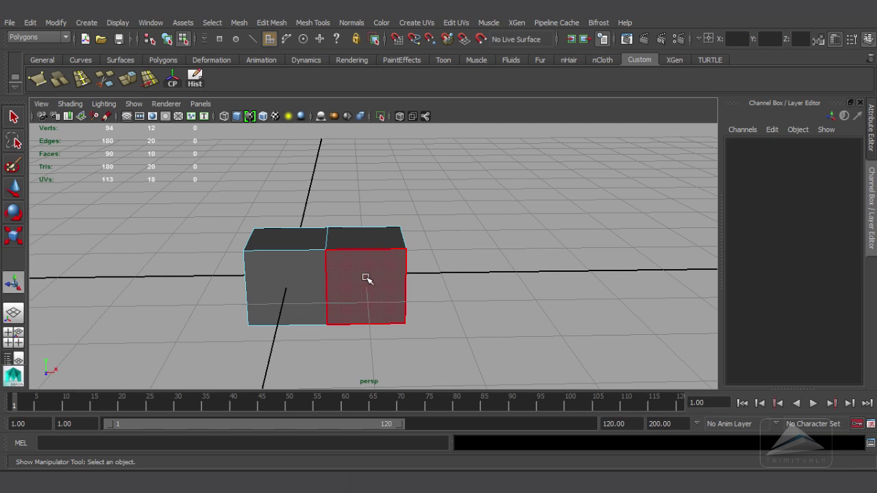
right_click_drag(366, 278, 369, 237)
left_click_drag(386, 230, 325, 257, "alt")
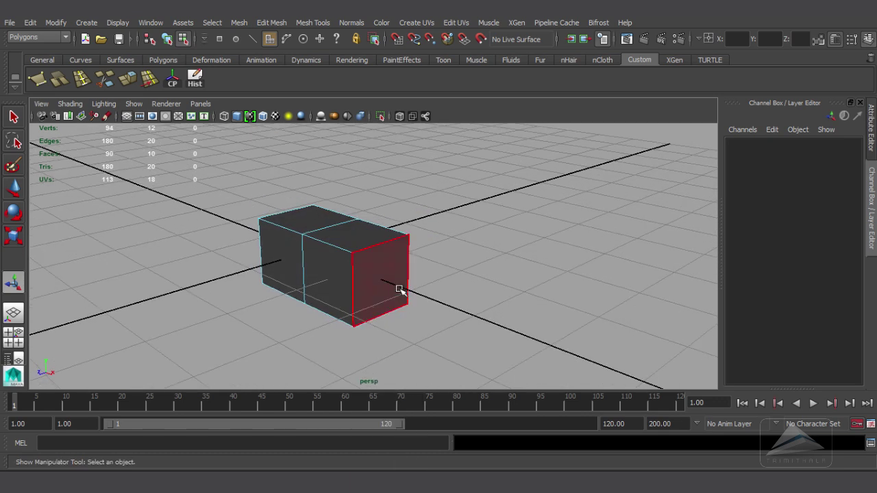
left_click(399, 290)
left_click_drag(172, 311, 353, 297, "alt")
left_click(303, 318, "shift")
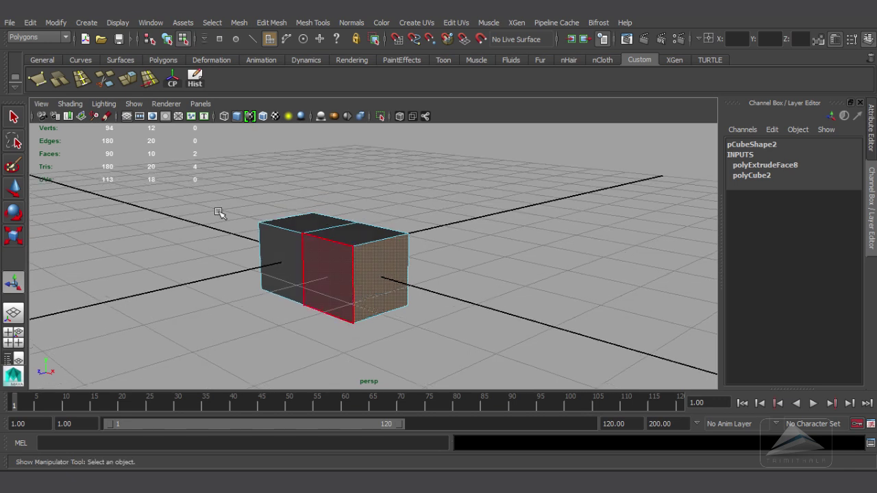
left_click(133, 81)
mouse_move(493, 246)
left_mouse_down("alt")
mouse_move(531, 248)
mouse_move(501, 233)
left_mouse_up("alt")
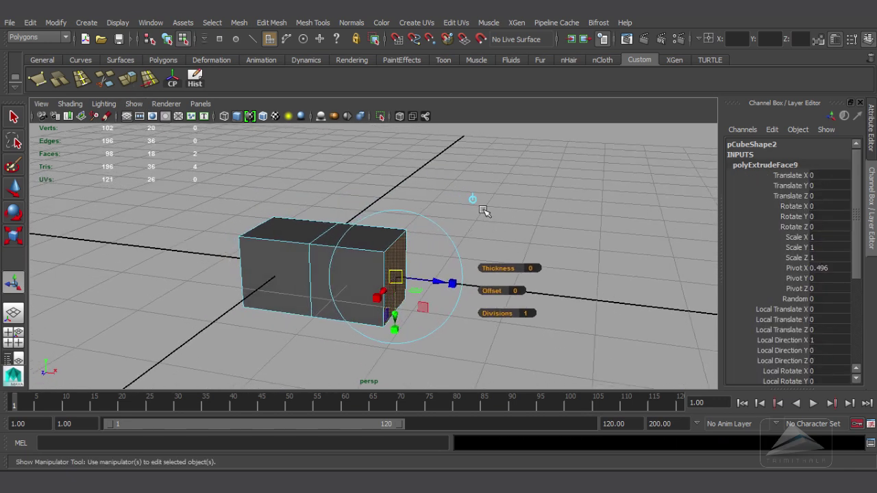
Try scaling the practice block's extruded end faces uniformly to about 0.617 in local orientation
left_click(448, 282)
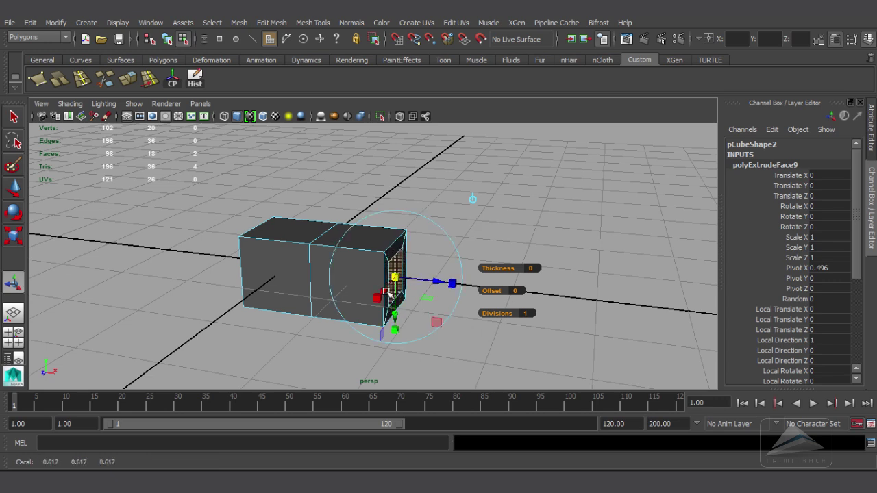
left_click_drag(387, 292, 365, 304, "alt")
left_click_drag(502, 231, 402, 257, "alt")
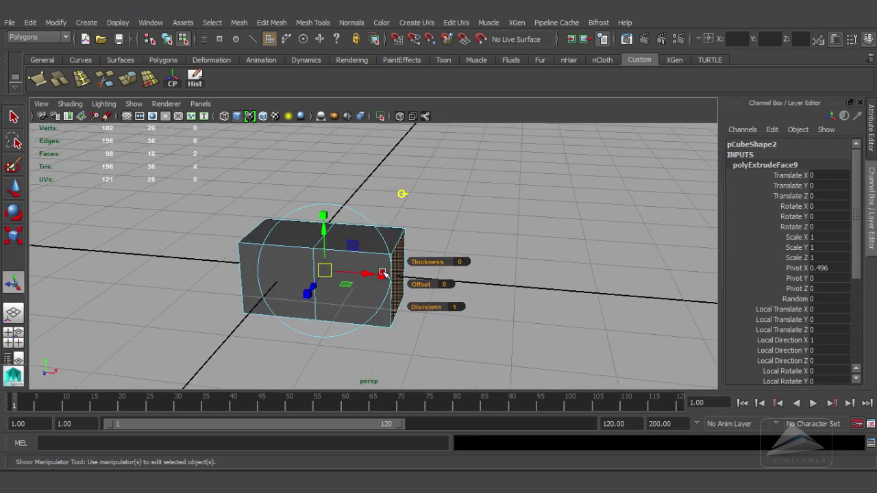
Try scaling the extruded end faces uniformly to about 0.633 in world orientation, and undo the scaling
left_click(383, 273)
left_click_drag(325, 272, 312, 280)
mouse_move(350, 282)
left_mouse_down("alt")
mouse_move(327, 284)
mouse_move(350, 290)
left_mouse_up("alt")
left_click_drag(265, 269, 333, 283, "alt")
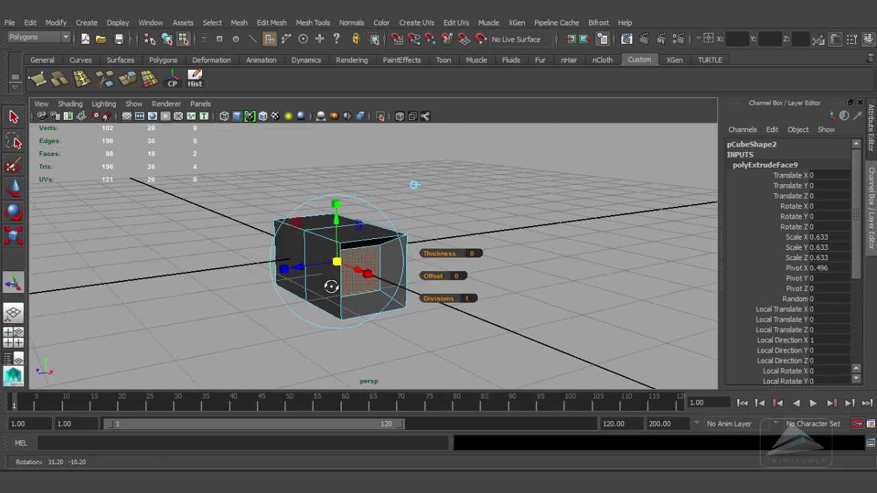
key("ctrl+z")
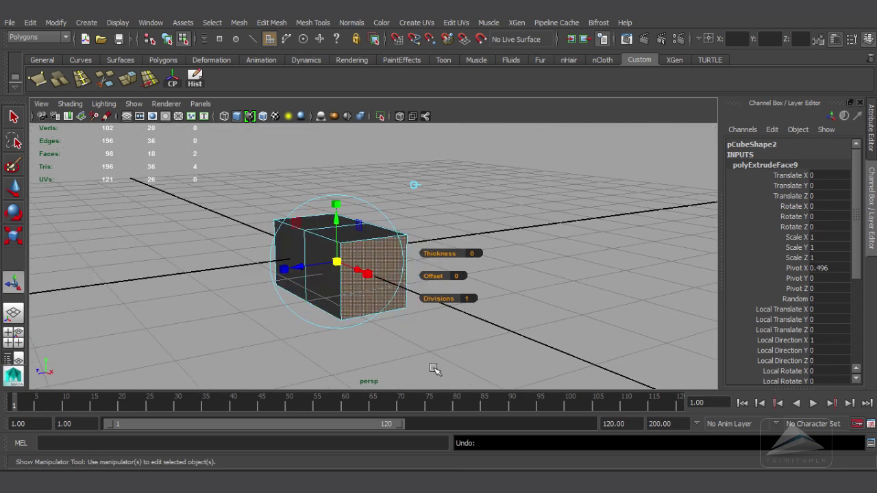
Return the practice block to object mode and delete it
right_click_drag(316, 248, 363, 169)
left_click(334, 260)
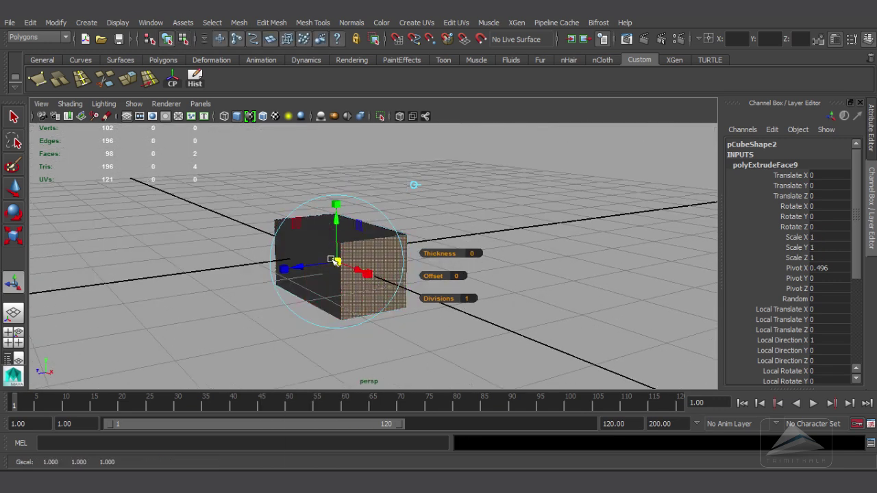
left_click(308, 286)
key("Delete")
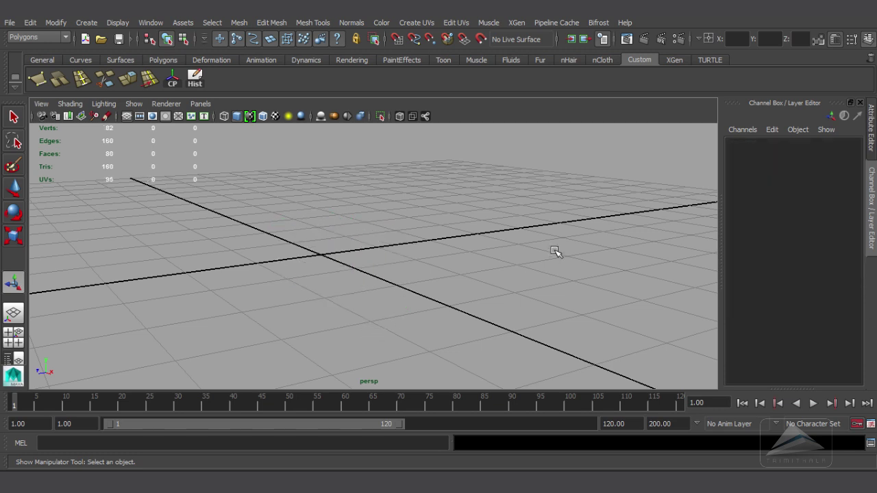
Select the hammer head and frame it in the front view
right_click_drag(555, 251, 448, 313, "alt")
middle_click_drag(448, 313, 446, 404, "alt")
left_click_drag(443, 270, 463, 255, "alt")
left_click(431, 217)
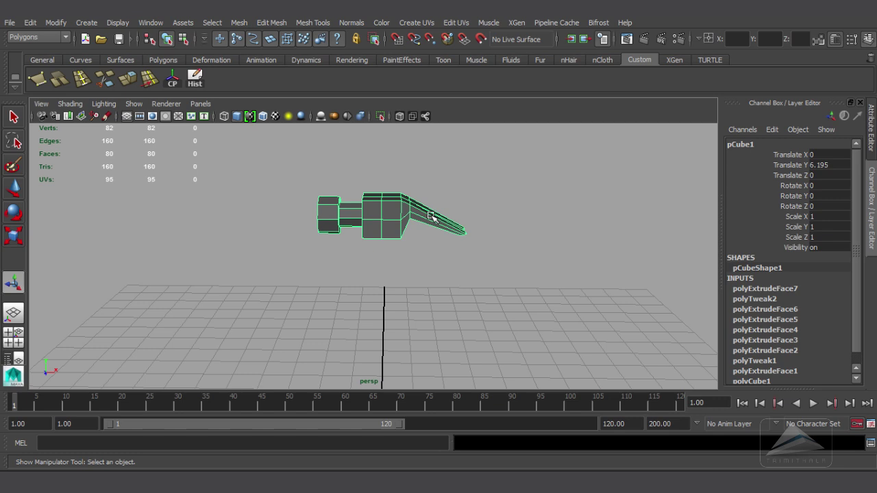
left_click_drag(446, 215, 479, 218, "alt")
key("space")
middle_click_drag(508, 214, 566, 204, "alt")
right_click_drag(523, 215, 511, 218, "alt")
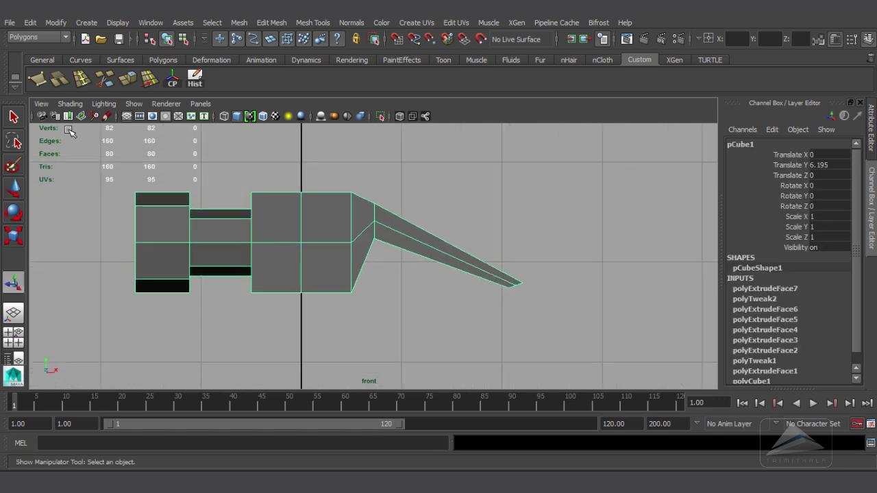
With the Cut Faces Tool, make two crosswise cuts through the claw, near its middle and near its tip
left_click(261, 24)
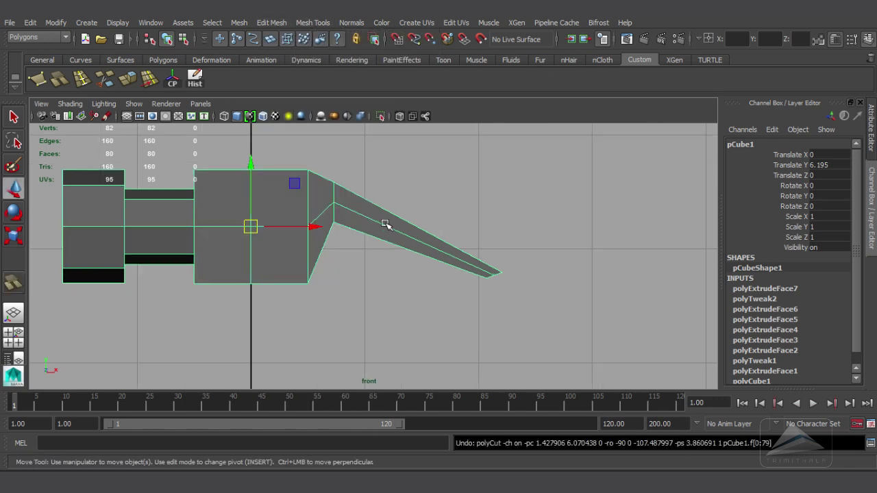
right_click_drag(386, 225, 440, 186)
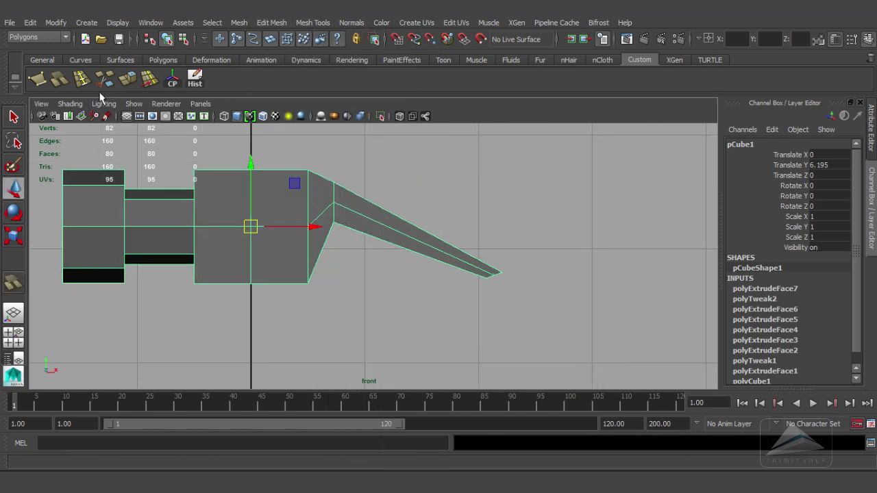
left_click(314, 23)
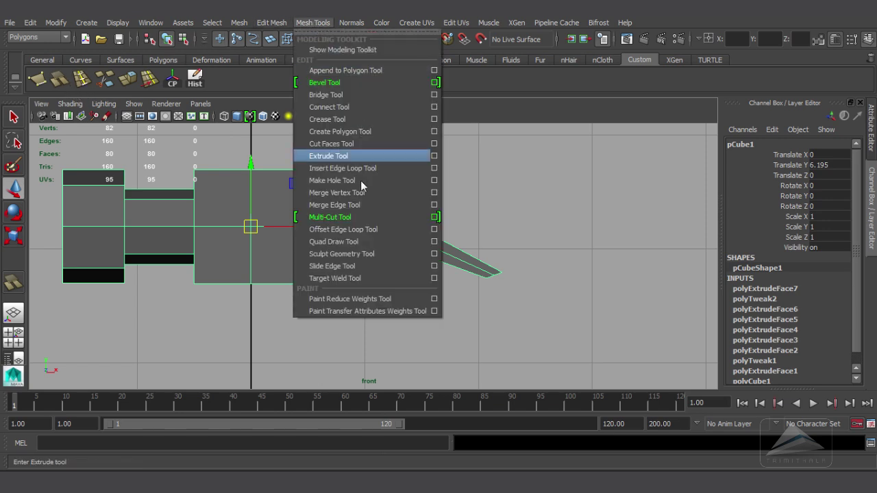
left_click(361, 143)
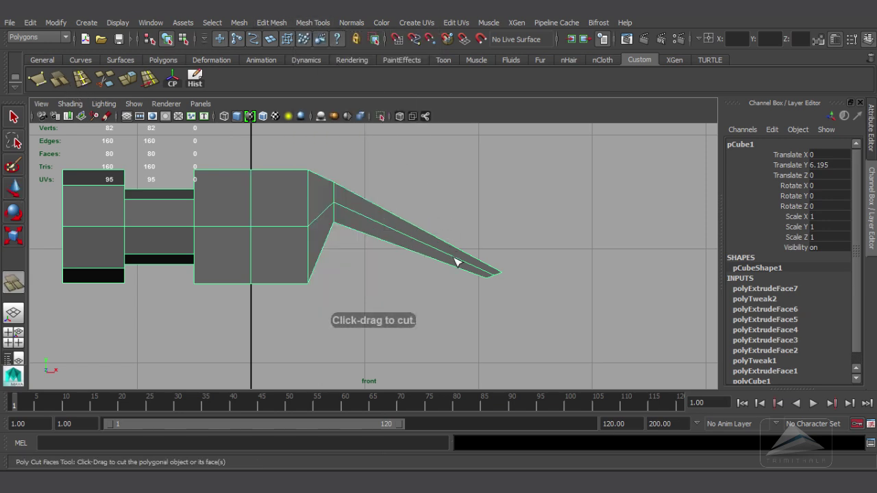
left_click_drag(455, 260, 433, 306)
left_click_drag(401, 236, 392, 267)
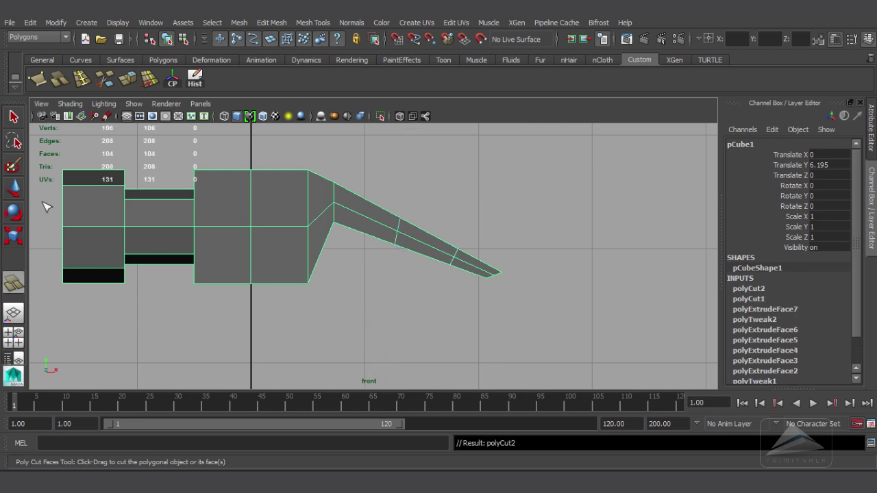
Select the vertices along both new claw cuts and raise them to arch the claw
key("w")
right_click_drag(407, 201, 355, 187)
left_click_drag(366, 187, 413, 269)
left_click_drag(463, 280, 463, 280)
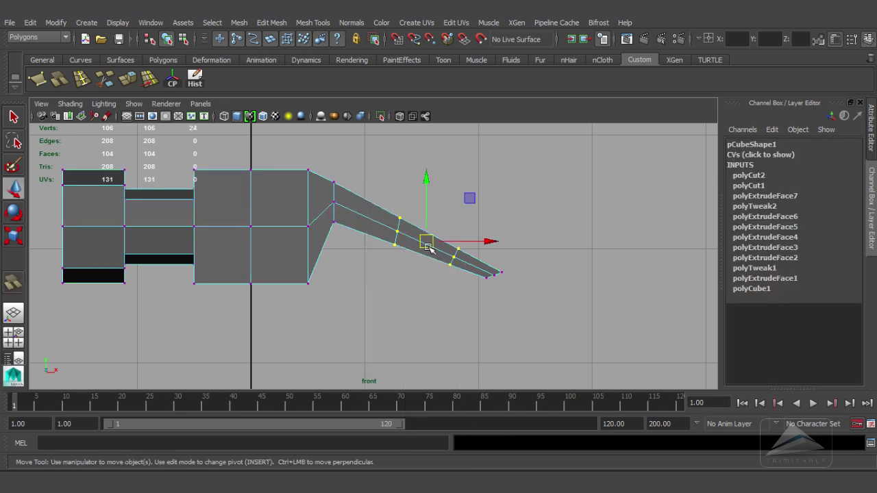
left_click_drag(430, 246, 429, 231)
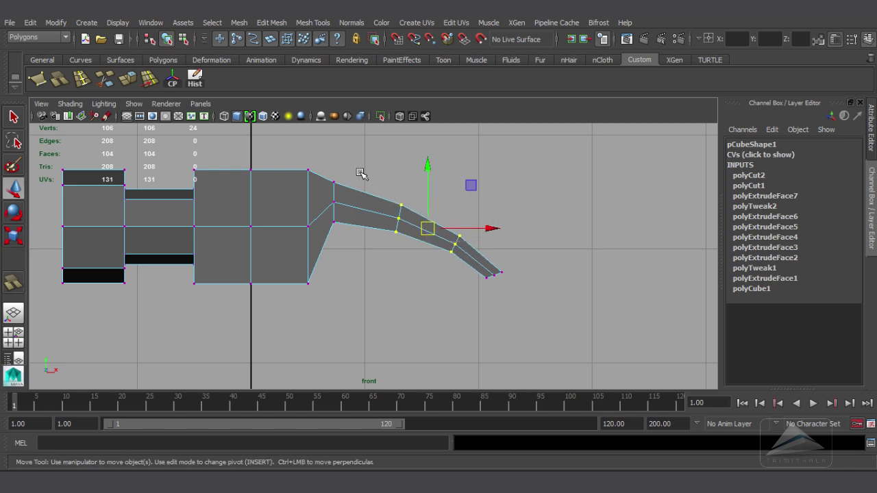
Raise the vertices at the claw's base slightly, and return the hammer to object mode in the perspective view
left_click_drag(329, 236, 329, 236)
left_click_drag(334, 199, 336, 199)
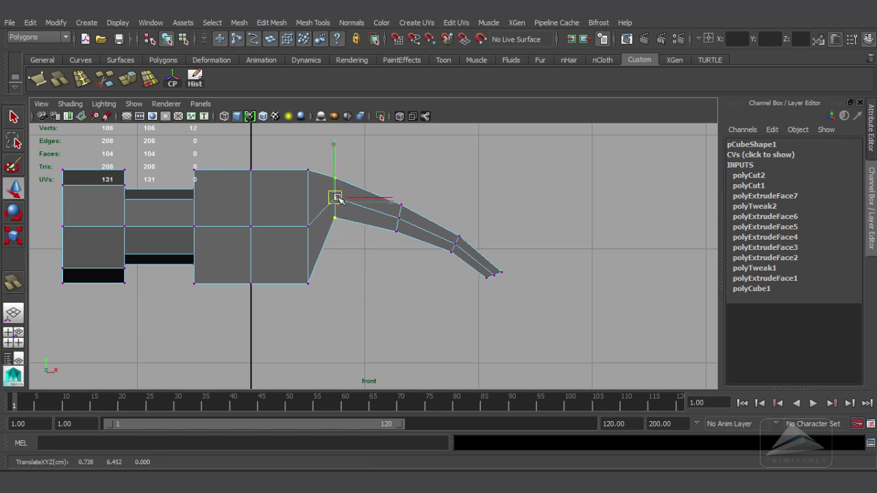
left_click(551, 205)
key("space")
left_click_drag(551, 206, 551, 176)
left_click_drag(390, 223, 345, 189, "alt")
right_click_drag(345, 189, 381, 176)
left_click(381, 176)
Select the four underside faces of the head's central block and save the scene
left_click_drag(454, 249, 555, 264, "alt")
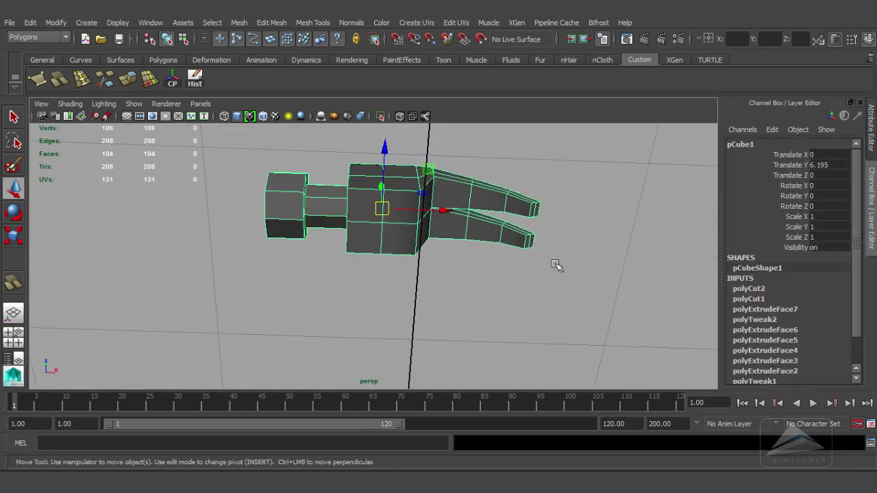
middle_click_drag(541, 241, 540, 239, "alt")
left_click_drag(539, 237, 393, 231, "alt")
right_click_drag(394, 231, 482, 245)
left_click(381, 231)
left_click(375, 195, "shift")
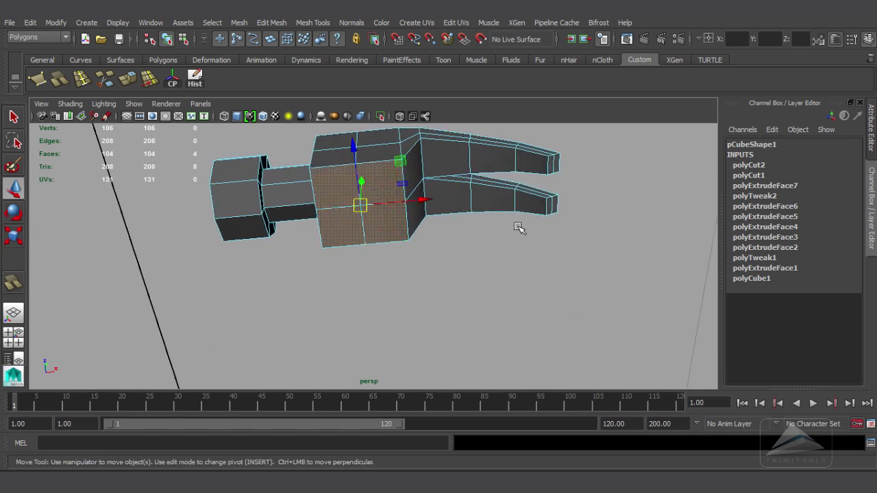
left_click_drag(519, 228, 447, 221, "alt")
left_click(16, 239)
key("ctrl+s")
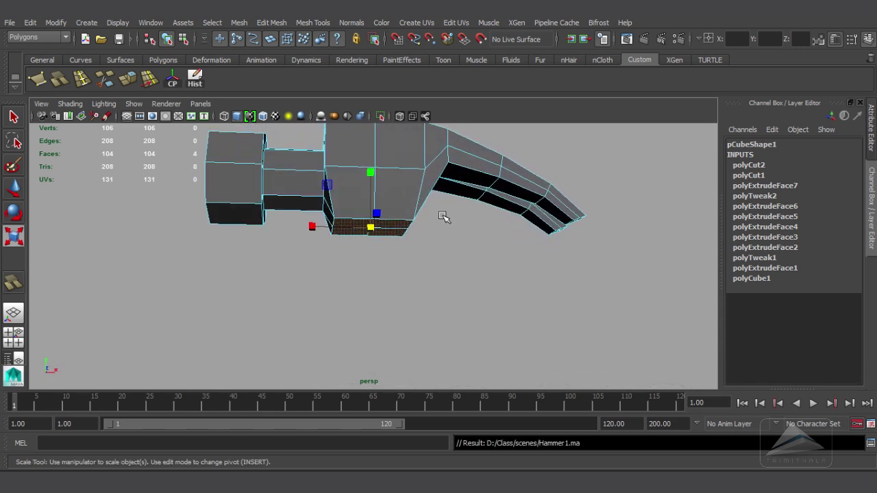
Extrude the four underside faces and scale them uniformly to about 0.758 in world orientation for the handle inset
left_click_drag(480, 250, 450, 203, "alt")
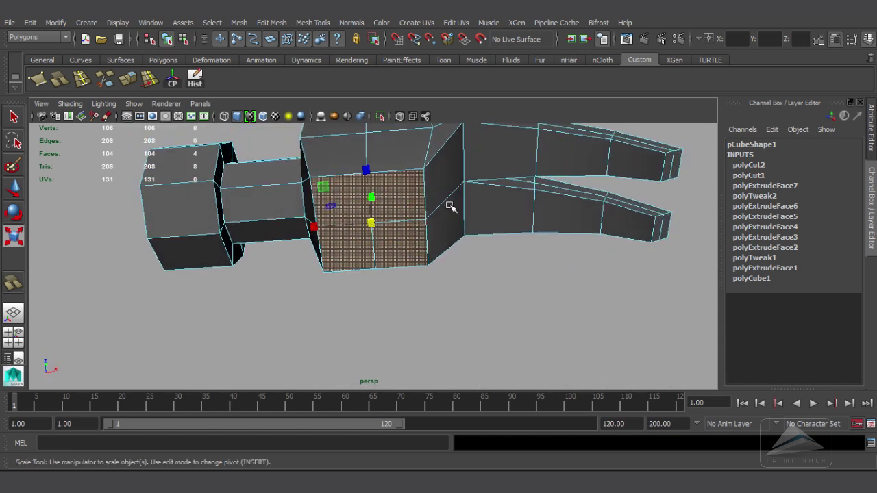
left_click(127, 79)
left_click(406, 247)
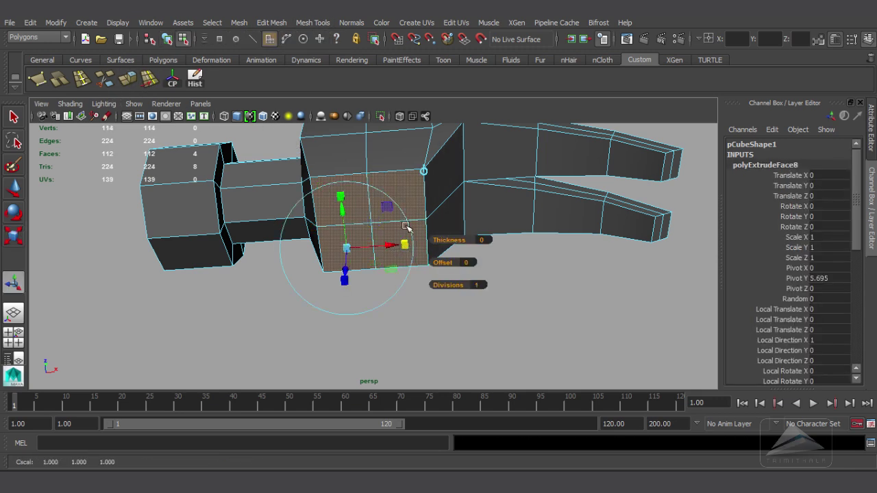
left_click(424, 172)
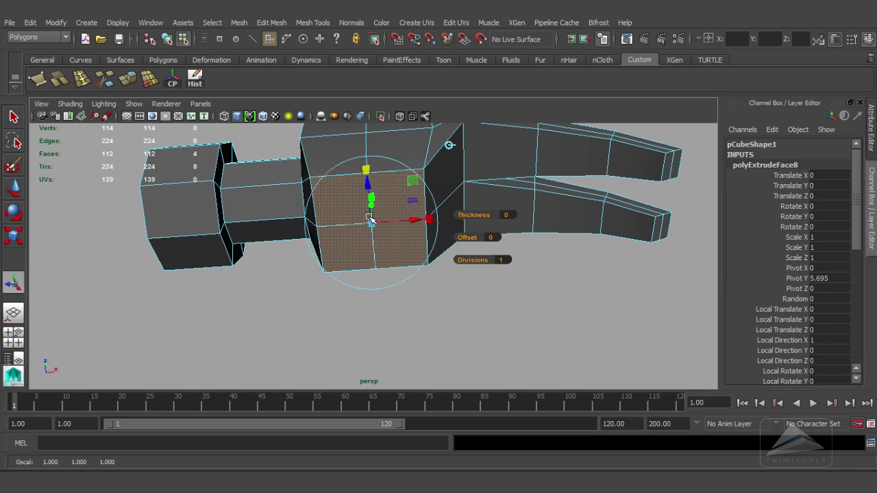
left_click_drag(371, 224, 365, 228)
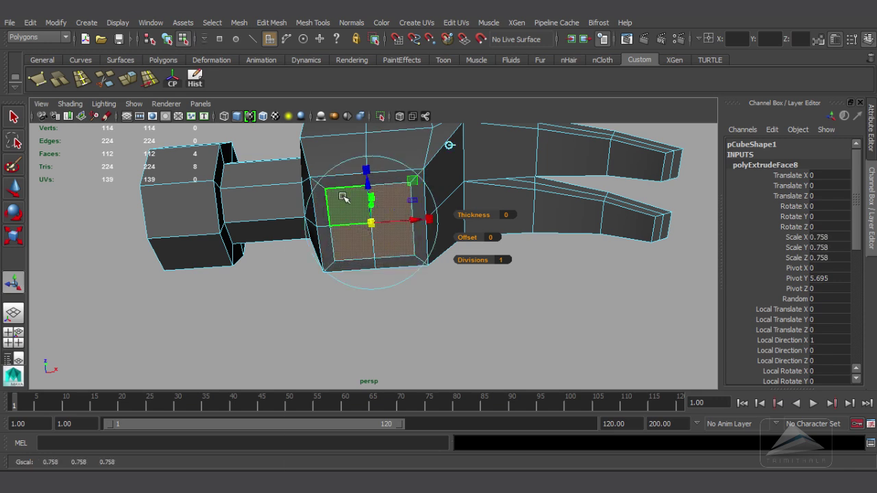
Select the inset's four corner vertices and scale them inward to about 0.868 in X and Z to round the outline
right_click_drag(345, 195, 308, 195)
left_click(352, 335)
left_click(329, 195)
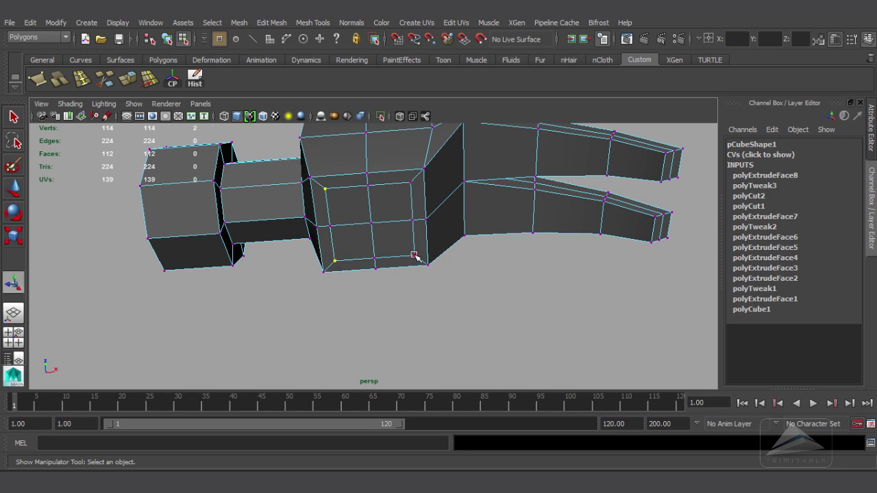
key("r")
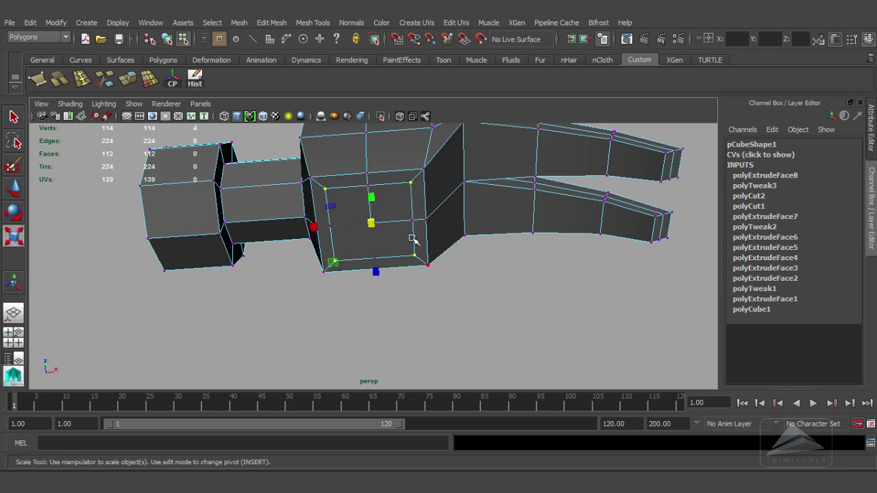
left_click_drag(375, 219, 368, 226)
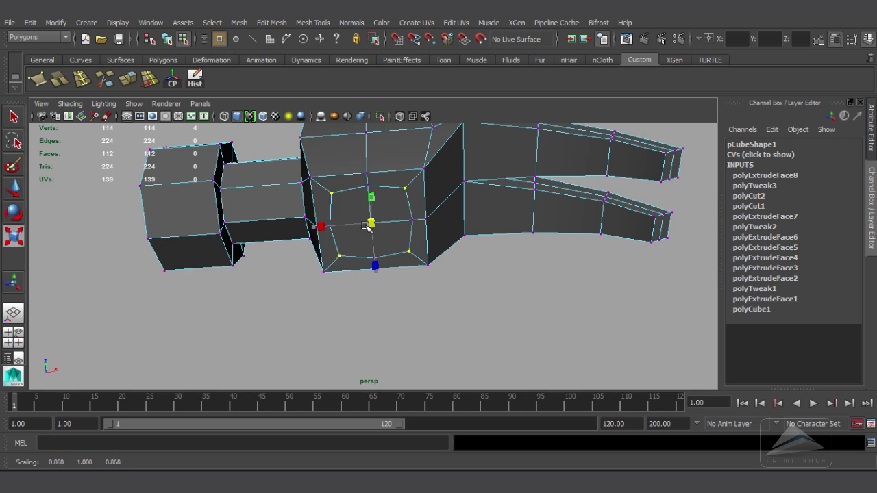
Select the four faces inside the head's underside inset and extrude them slightly upward into the head
left_click(541, 299)
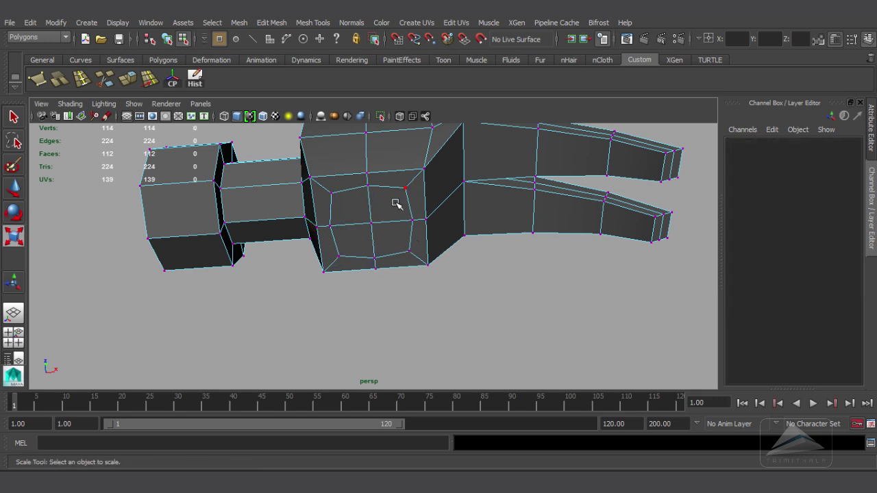
right_click_drag(396, 203, 401, 231)
left_click(370, 206)
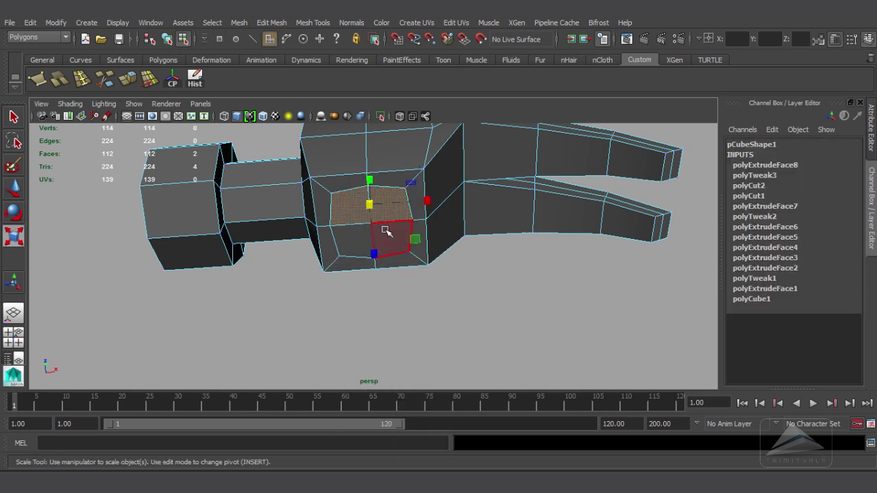
left_click(385, 232, "shift")
left_click(362, 240, "shift")
left_click_drag(395, 251, 413, 275, "alt")
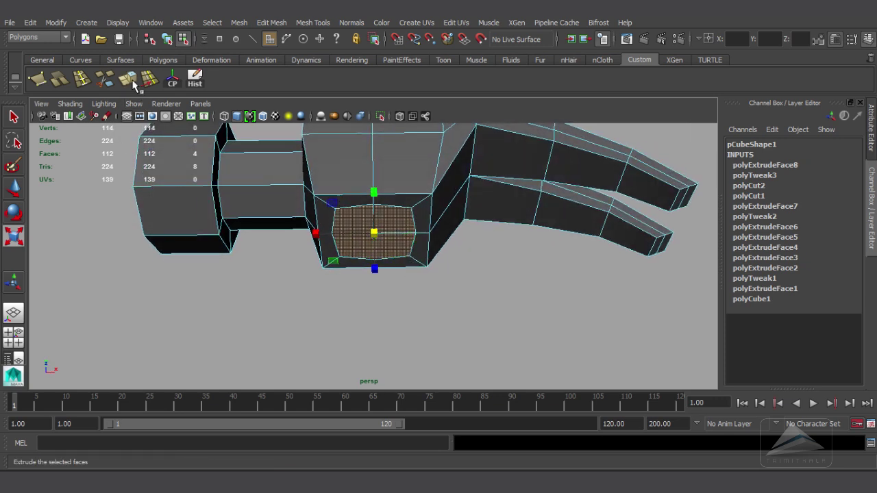
left_click(132, 80)
left_click(454, 162)
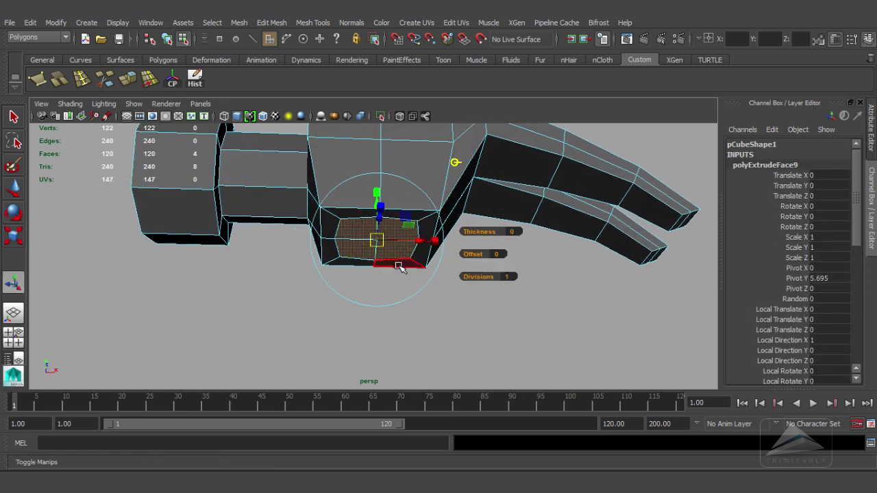
left_click_drag(399, 267, 381, 191, "alt")
left_click_drag(378, 222, 445, 178, "alt")
Extrude the four inset faces again and move them down to a Translate Y of -5.967 to form the handle
left_click(128, 79)
left_click_drag(423, 237, 404, 242, "alt")
left_click_drag(387, 197, 365, 410)
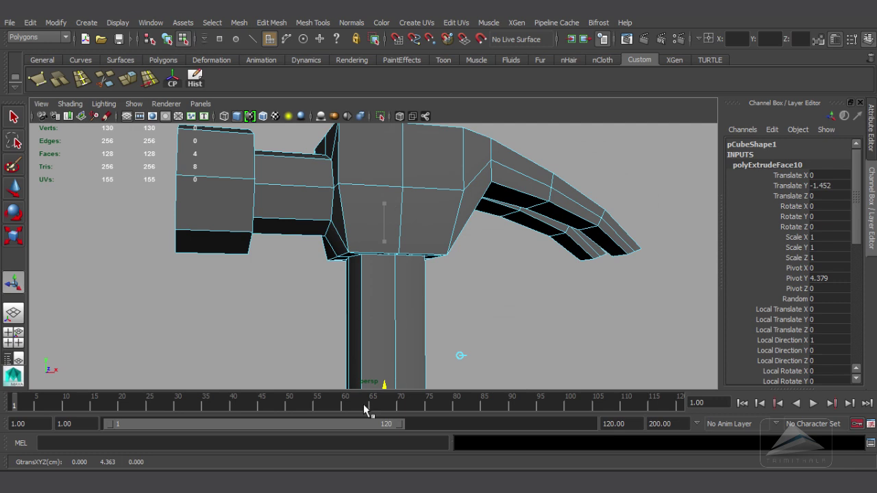
right_click_drag(432, 276, 415, 333, "alt")
middle_click_drag(416, 333, 410, 251, "alt")
left_click_drag(398, 264, 346, 265, "alt")
left_click_drag(366, 183, 369, 363)
right_click_drag(385, 198, 373, 255, "alt")
left_click_drag(397, 221, 476, 223, "alt")
left_click_drag(380, 298, 380, 310)
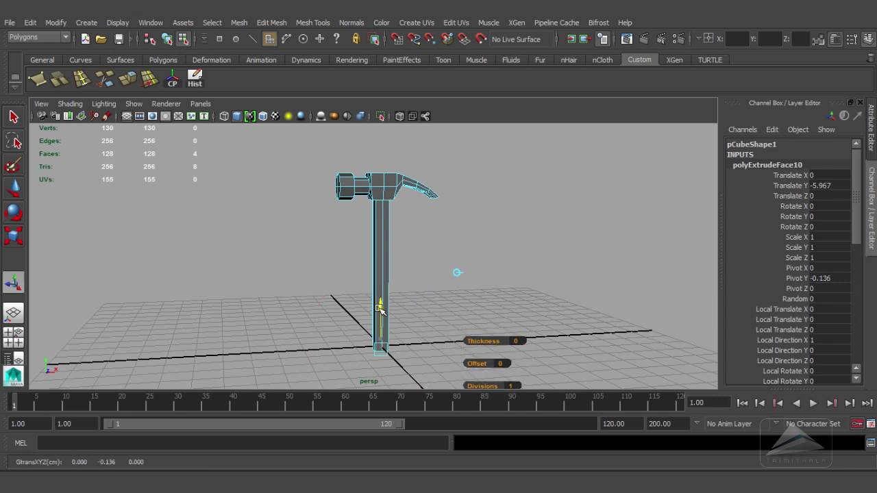
mouse_move(435, 307)
left_mouse_down("alt")
mouse_move(486, 290)
mouse_move(472, 299)
mouse_move(507, 249)
mouse_move(422, 307)
left_mouse_up("alt")
Widen the handle's bottom end by scaling the extruded faces to about 1.506 in X, and clear the selection
left_click_drag(429, 342, 436, 342)
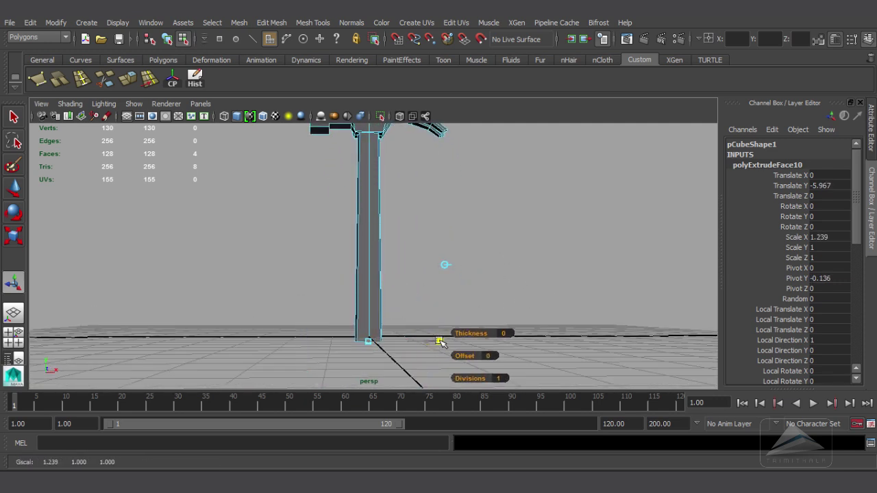
left_click_drag(438, 283, 314, 338, "alt")
left_click_drag(469, 282, 596, 274, "alt")
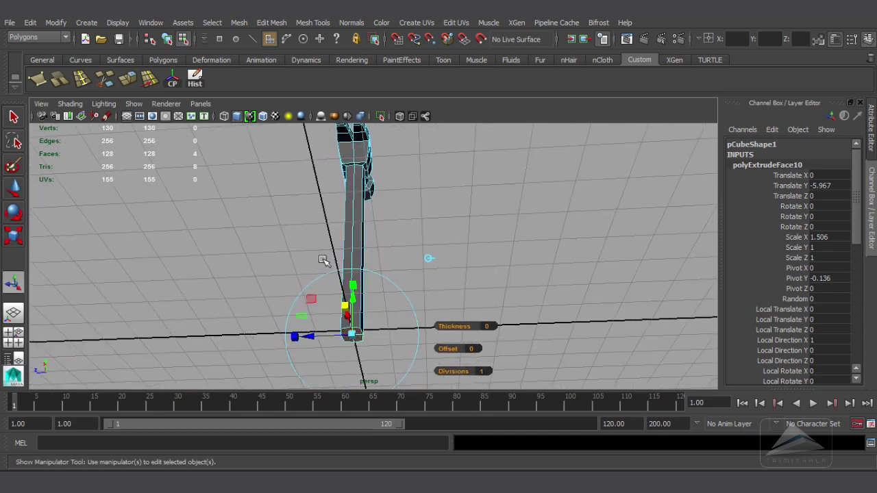
left_click_drag(325, 261, 438, 291, "alt")
left_click(398, 241)
Select the four corner vertices of the handle's bottom end and scale them inward to about 0.836 in X and Z
right_click_drag(400, 242, 511, 285, "alt")
left_click_drag(511, 286, 467, 179, "alt")
right_click_drag(472, 273, 503, 280, "alt")
right_click_drag(366, 202, 316, 205)
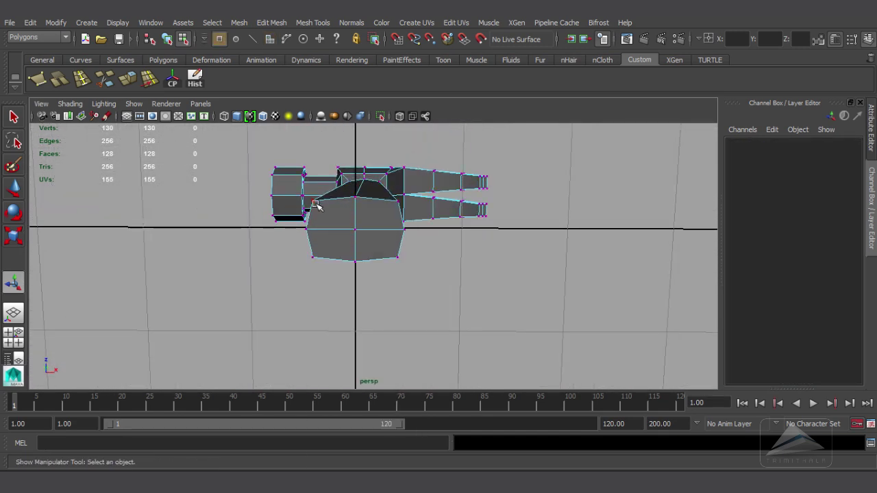
left_click(314, 201)
mouse_move(413, 257)
left_mouse_down("alt")
mouse_move(411, 274)
mouse_move(399, 265)
left_mouse_up("alt")
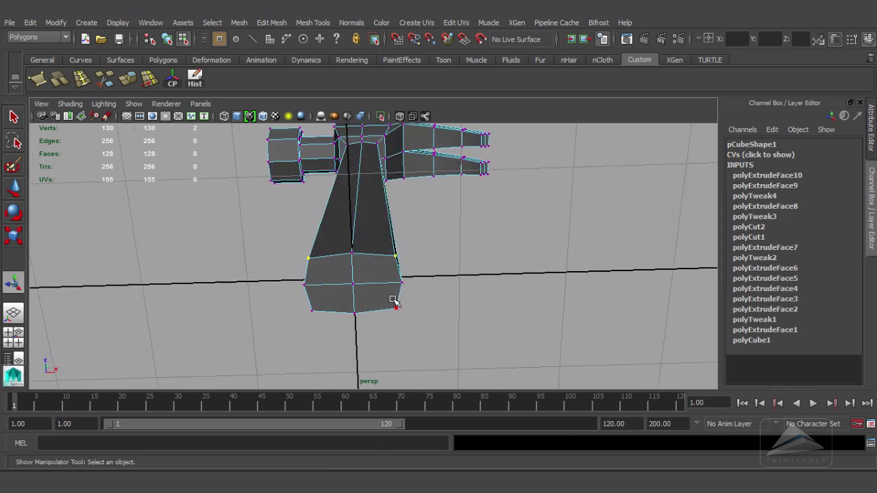
left_click_drag(325, 328, 326, 329, "shift")
key("r")
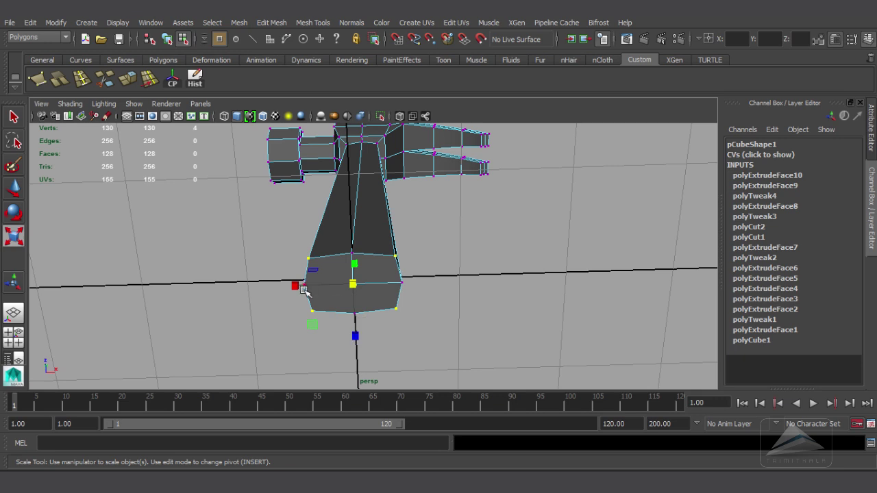
middle_click_drag(294, 286, 294, 287)
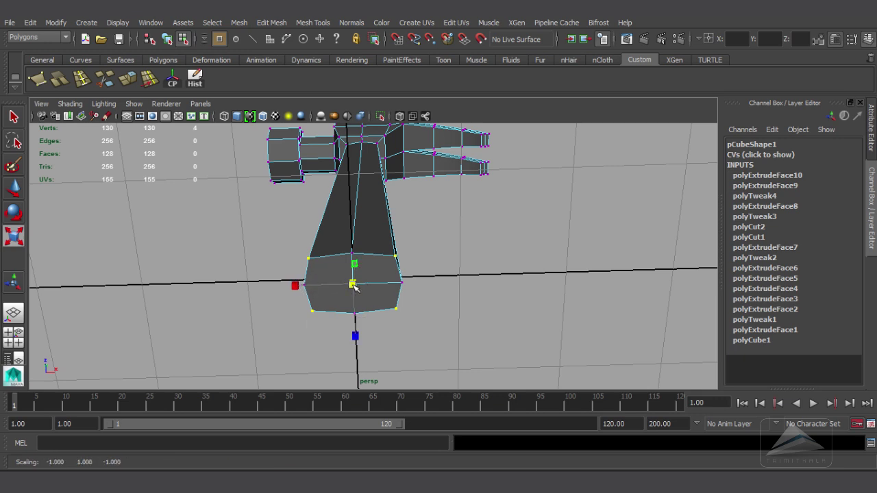
middle_click_drag(353, 287, 348, 286)
left_click_drag(347, 286, 347, 288)
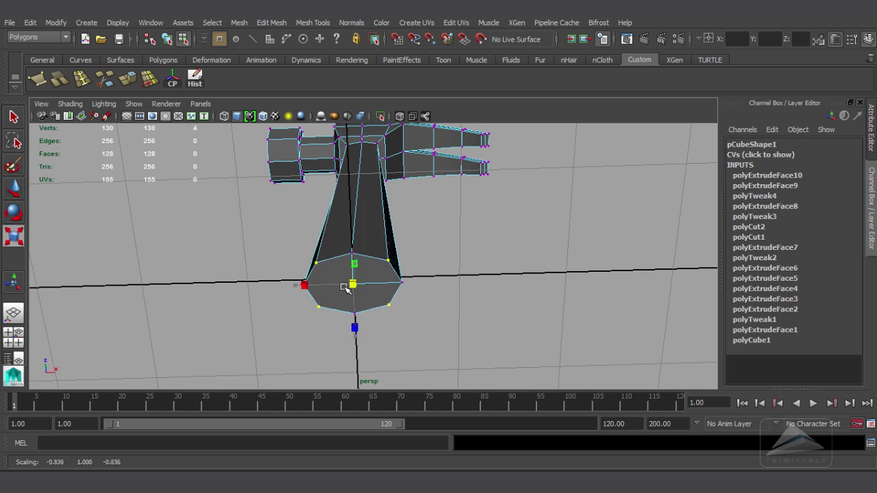
left_click(522, 226)
Return the hammer to object mode, select it, and frame its handle in the front view
left_click_drag(522, 226, 362, 258, "alt")
right_click_drag(362, 203, 415, 187)
left_click(366, 207)
key("space")
key("space")
right_click_drag(366, 270, 595, 335, "alt")
right_click_drag(485, 287, 512, 286, "alt")
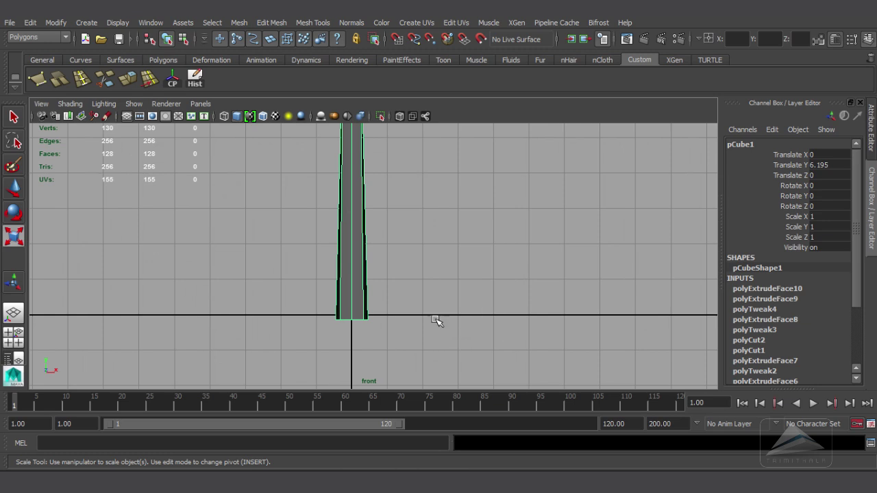
scroll(425, 206, "down", 5)
scroll(519, 278, "up", 1)
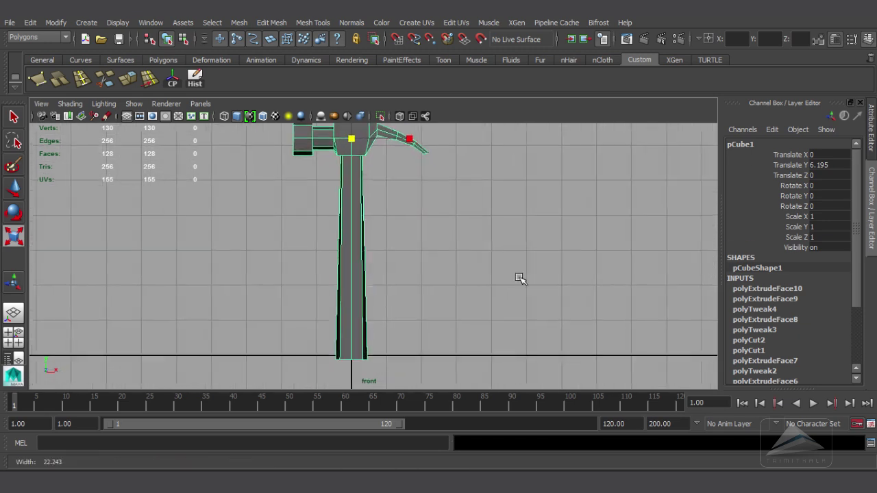
middle_click_drag(463, 274, 467, 254, "alt")
right_click_drag(468, 253, 521, 248, "alt")
middle_click_drag(521, 247, 518, 256, "alt")
middle_click_drag(429, 249, 429, 266, "alt")
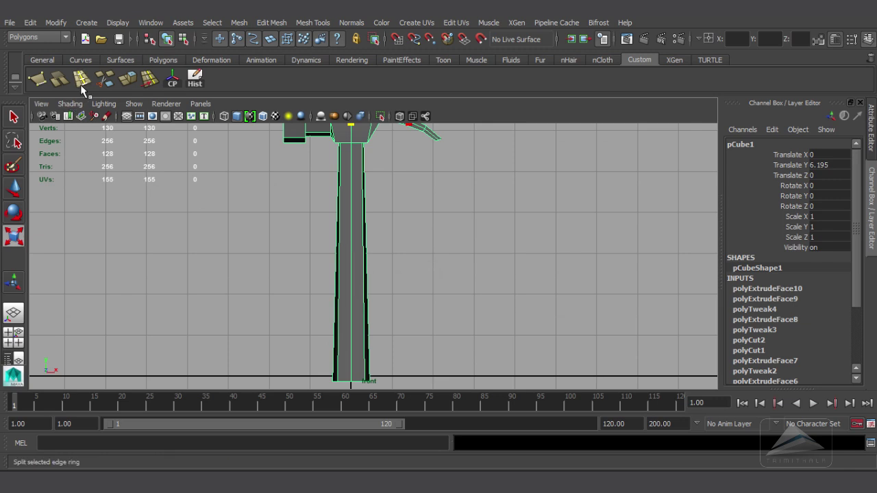
Cut the handle's faces along a rising diagonal line near mid-length with the Cut Faces Tool
left_click(312, 23)
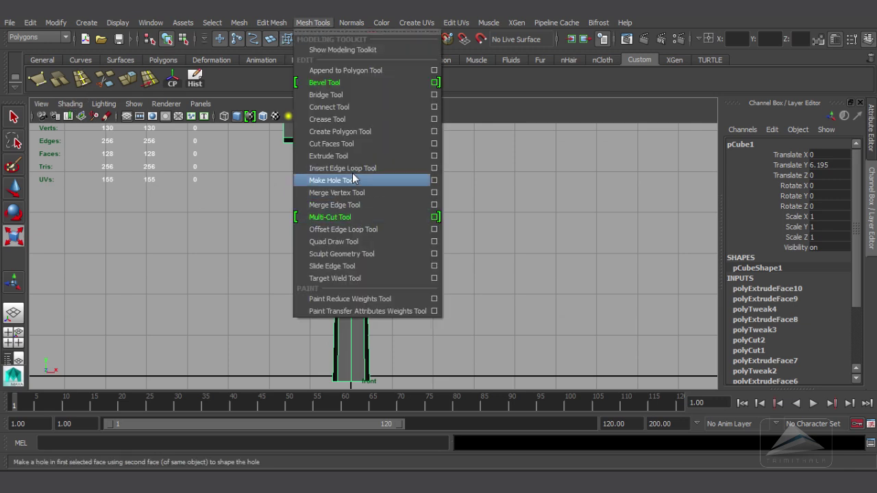
left_click(342, 141)
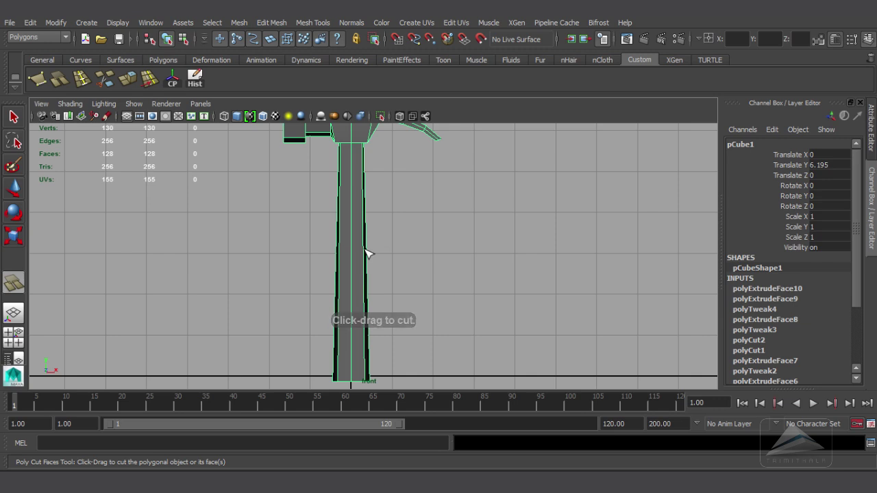
left_click_drag(367, 253, 400, 233)
scroll(404, 263, "down", 3)
Select the handle's side faces below the diagonal cut in the perspective view and save the scene
key("space")
key("w")
right_click_drag(372, 203, 372, 254)
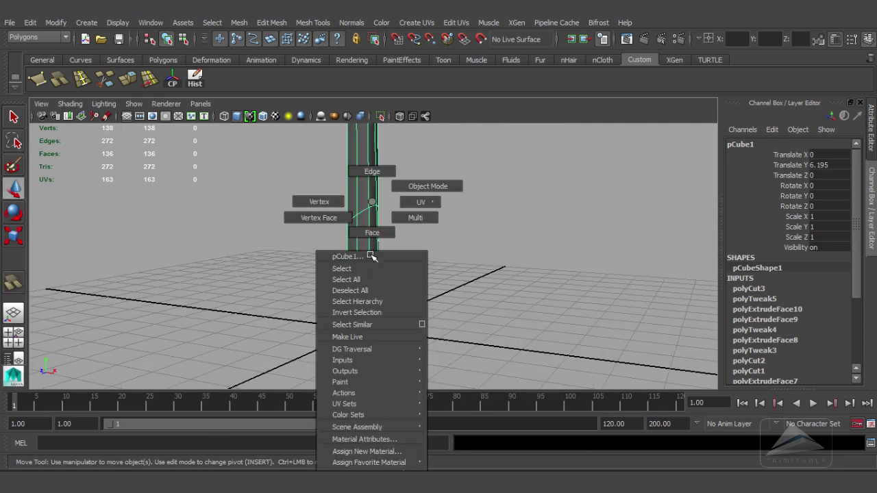
left_click_drag(323, 268, 443, 292)
left_click_drag(444, 293, 182, 165, "alt")
key("ctrl+s")
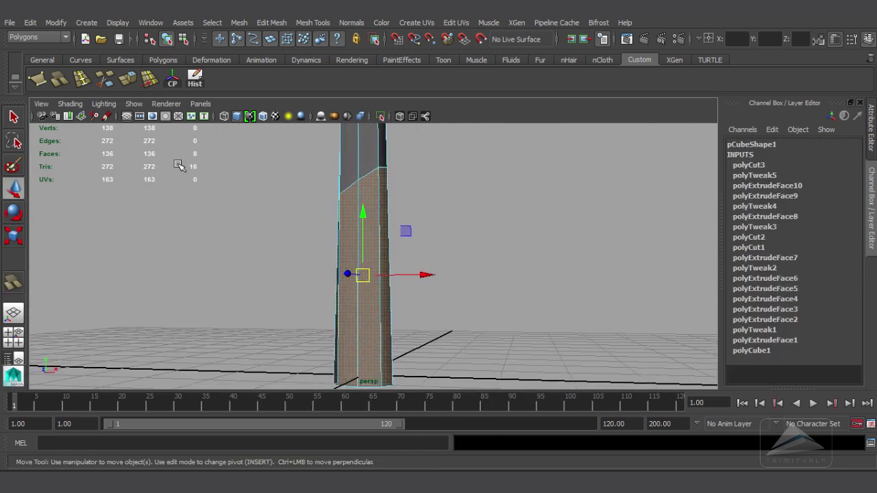
Extrude the lower handle faces outward with a Local Translate Z of about 0.043 to thicken the grip
left_click(132, 83)
left_click_drag(450, 251, 226, 279, "alt")
right_click_drag(424, 295, 541, 320, "alt")
left_click_drag(376, 229, 426, 262, "alt")
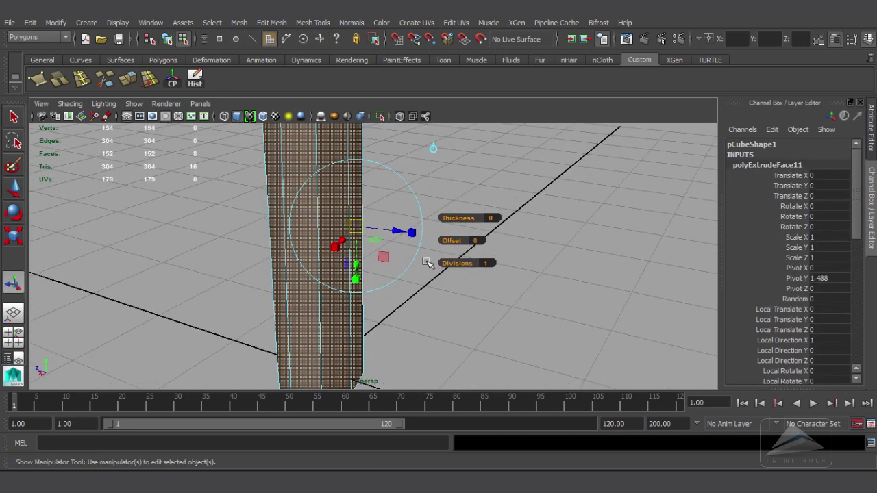
left_click_drag(396, 232, 405, 233)
right_click_drag(446, 237, 392, 192, "alt")
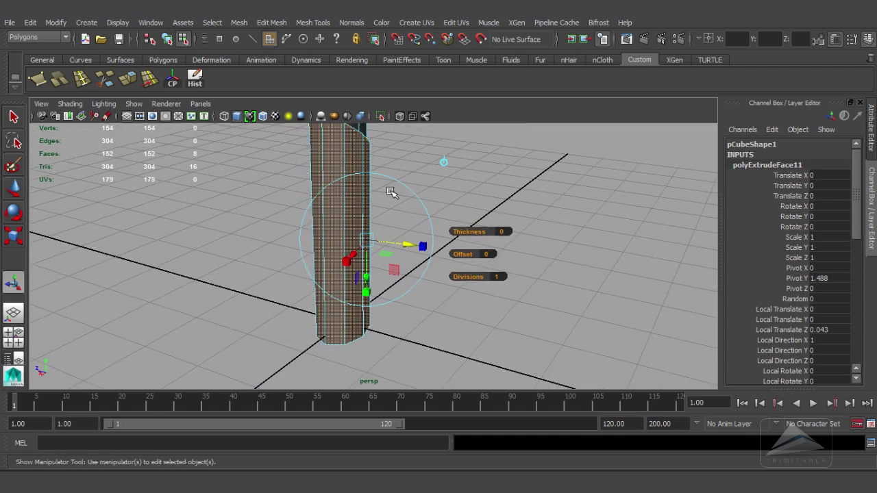
middle_click_drag(392, 192, 397, 256, "alt")
left_click_drag(547, 228, 473, 180, "alt")
left_click(525, 198)
Check the thickened grip's upper rim from several sides, and reselect the hammer in object mode
right_click_drag(525, 198, 412, 206, "alt")
middle_click_drag(413, 206, 411, 233, "alt")
left_click_drag(422, 234, 373, 223, "alt")
right_click_drag(390, 247, 441, 263, "alt")
middle_click_drag(440, 263, 429, 190, "alt")
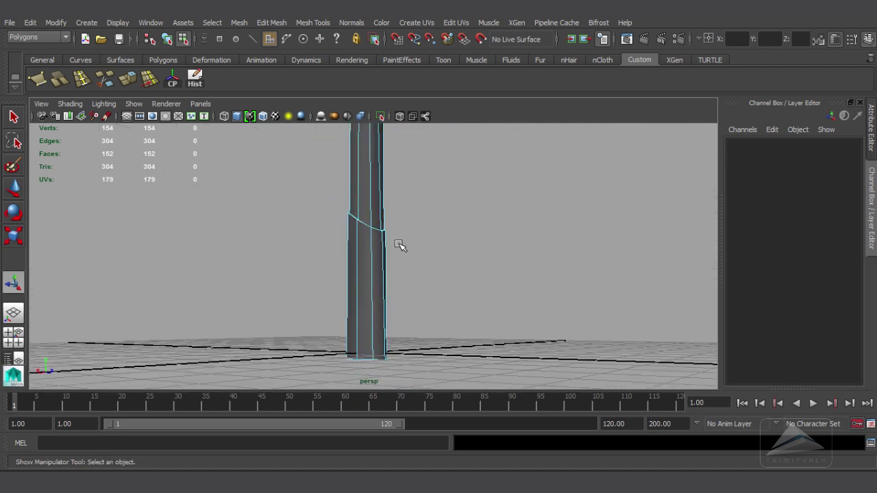
right_click_drag(400, 245, 440, 217, "alt")
middle_click_drag(439, 217, 441, 228, "alt")
left_click_drag(440, 228, 352, 259, "alt")
right_click_drag(337, 202, 397, 187)
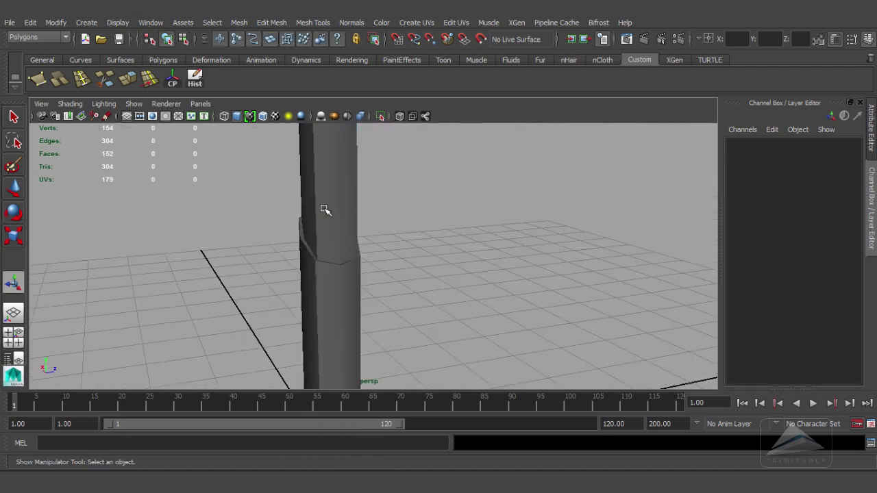
left_click(327, 210)
left_click_drag(377, 218, 539, 222, "alt")
right_click_drag(538, 221, 533, 243, "alt")
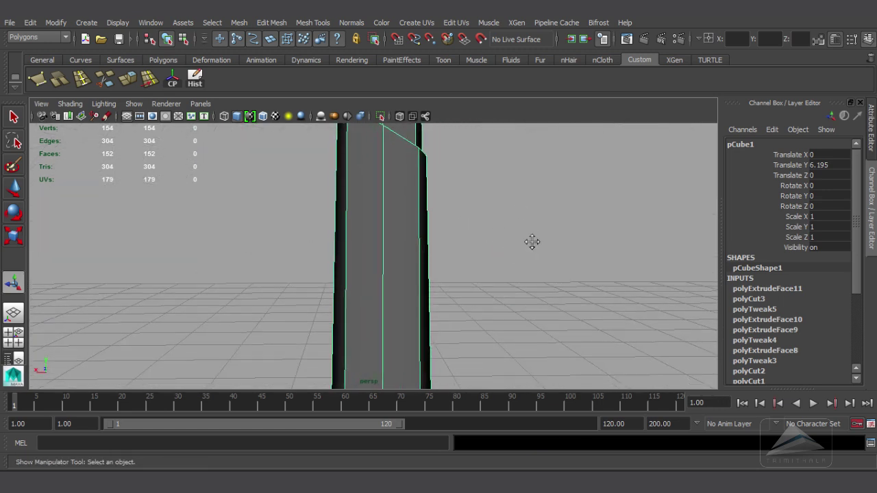
Cut two closely spaced parallel diagonal lines across the grip below its slanted rim in the front view
key("space")
left_click_drag(532, 242, 534, 277)
right_click_drag(394, 282, 761, 356, "alt")
middle_click_drag(430, 318, 431, 219, "alt")
right_click_drag(411, 233, 459, 261, "alt")
middle_click_drag(411, 273, 413, 259, "alt")
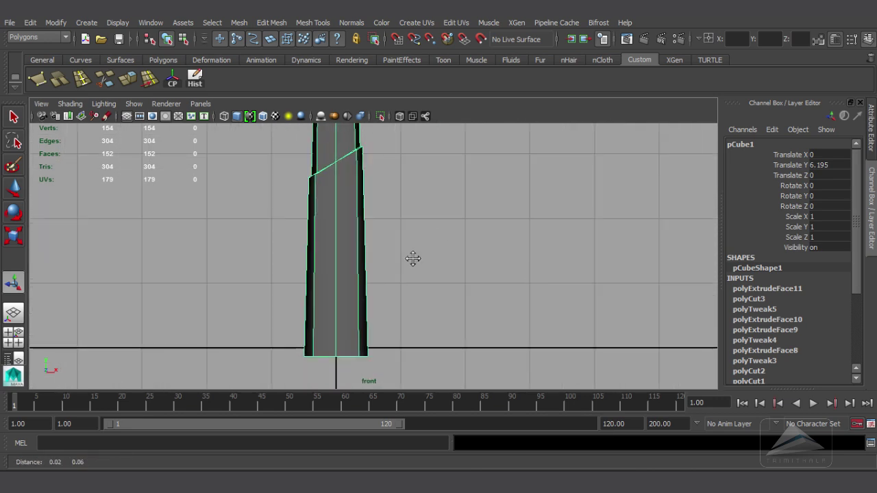
right_click_drag(412, 258, 476, 276, "alt")
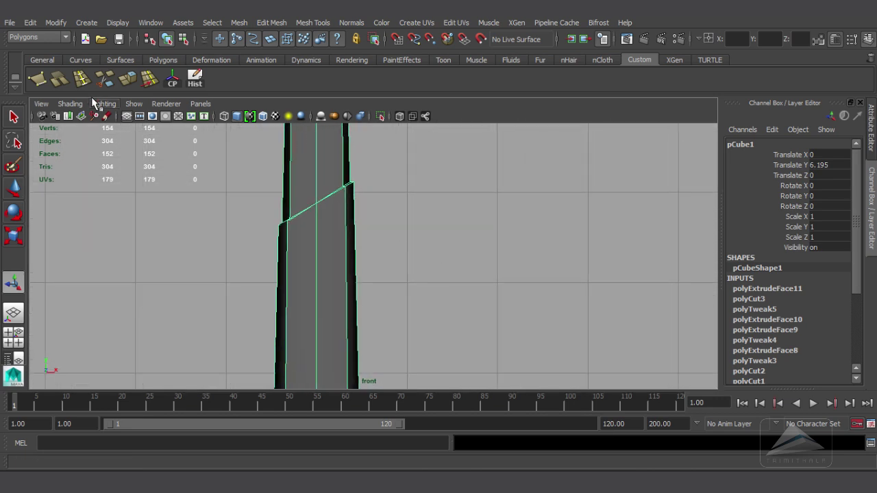
left_click(301, 22)
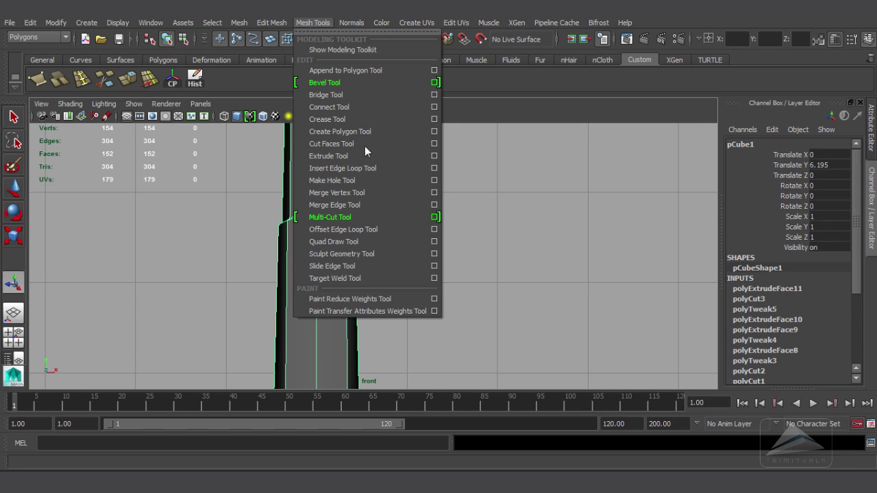
left_click(350, 144)
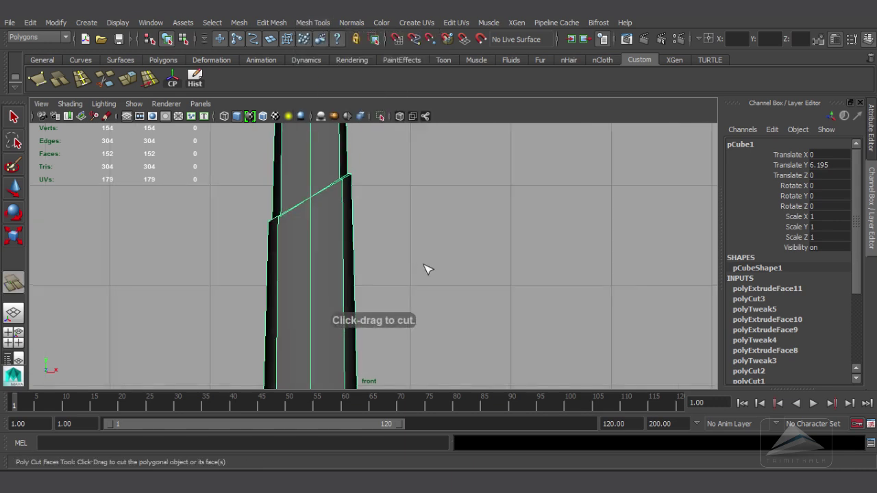
left_click_drag(321, 255, 408, 197)
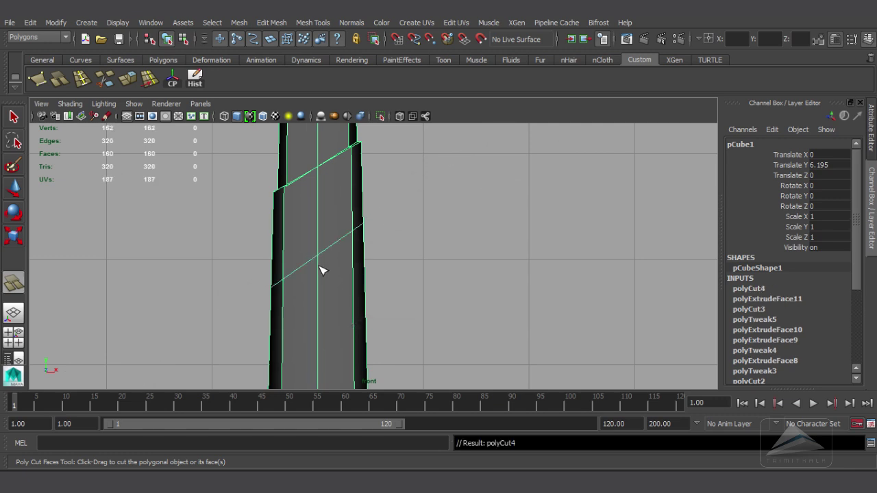
left_click_drag(322, 270, 384, 228)
scroll(418, 205, "up", 2)
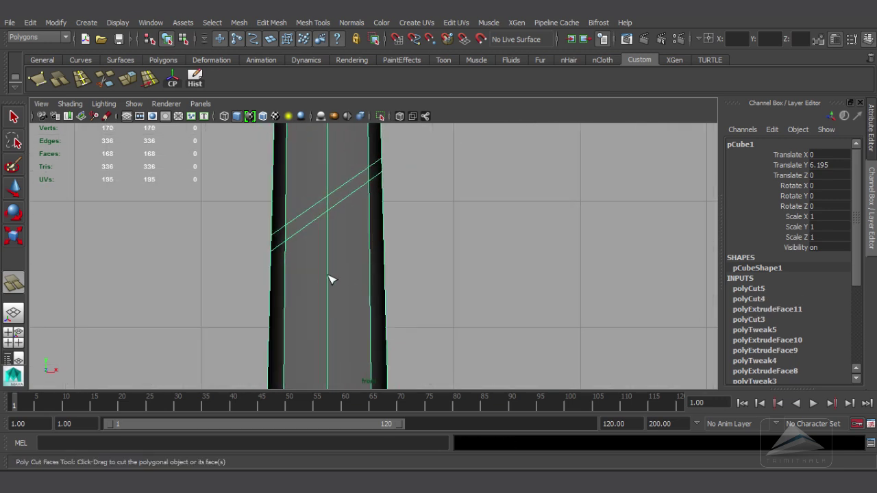
Cut two more pairs of closely spaced diagonal lines across the grip below the first pair
left_click_drag(328, 275, 414, 185)
left_click_drag(329, 269, 444, 178)
mouse_move(334, 306)
left_mouse_down()
mouse_move(423, 231)
mouse_move(397, 278)
mouse_move(417, 251)
left_mouse_up()
key("w")
middle_click_drag(395, 246, 376, 244, "alt")
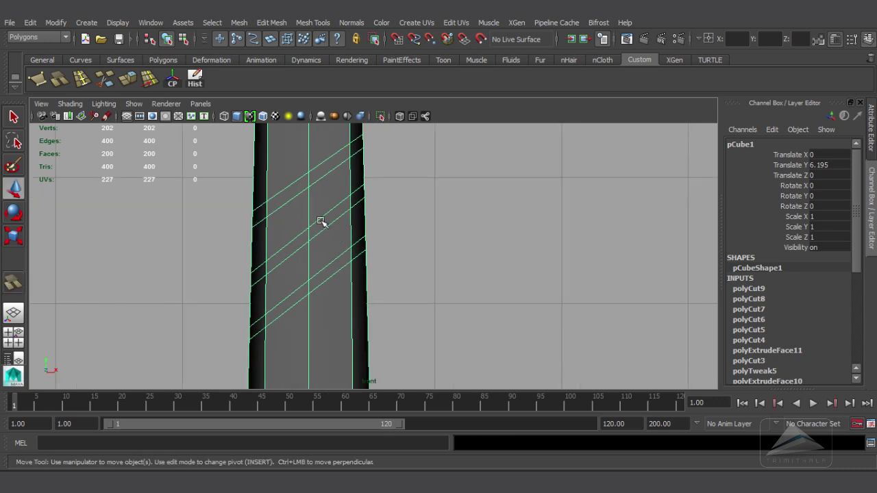
Set the Cut Plane Rotate Z of the first pair of diagonal grip cuts, polyCut4 and polyCut5, to 35
right_click(318, 200)
left_click(320, 231)
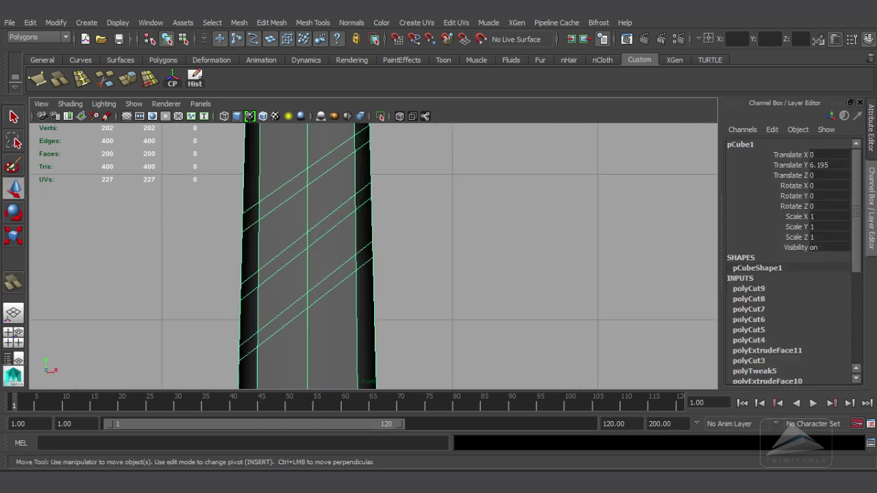
scroll(795, 294, "down", 2)
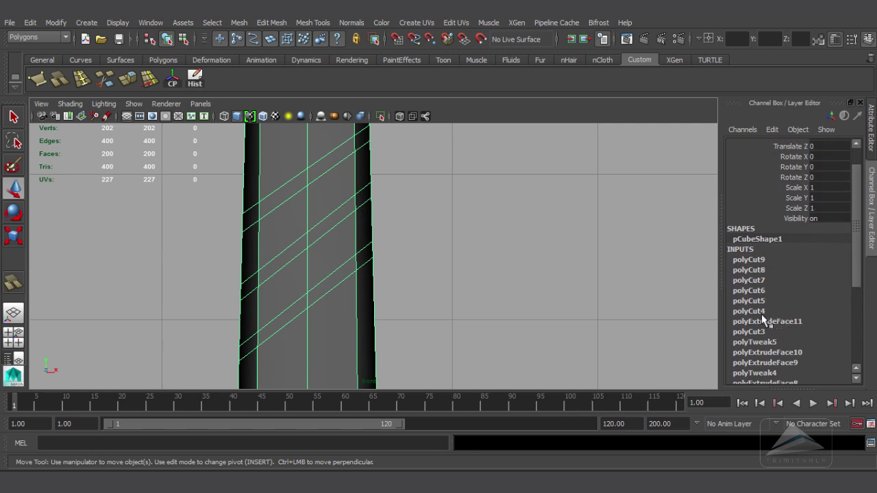
left_click(756, 312)
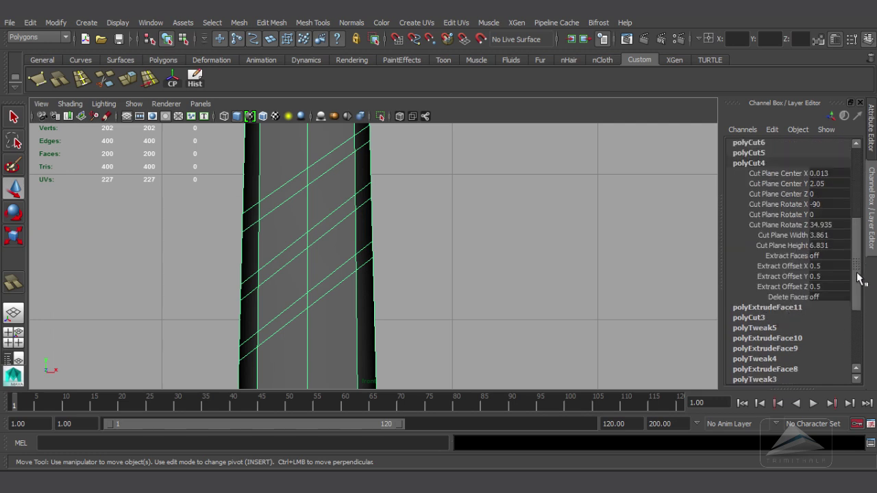
left_click_drag(855, 284, 855, 279)
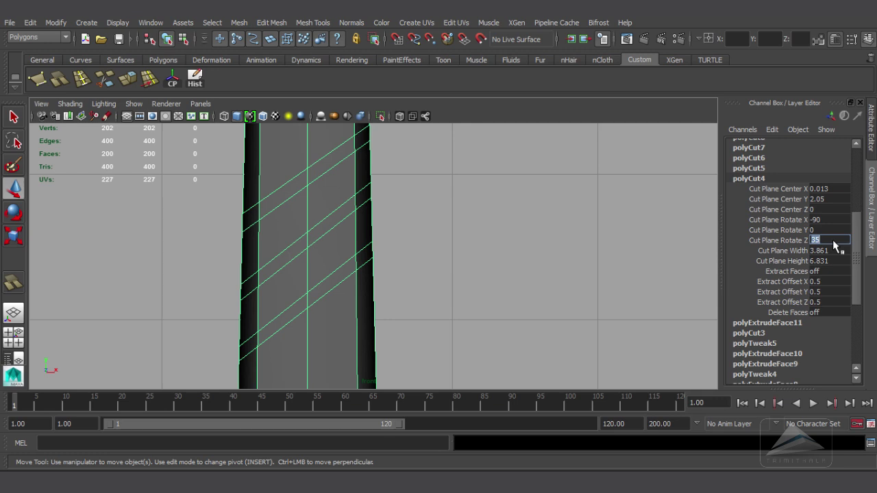
left_click(748, 168)
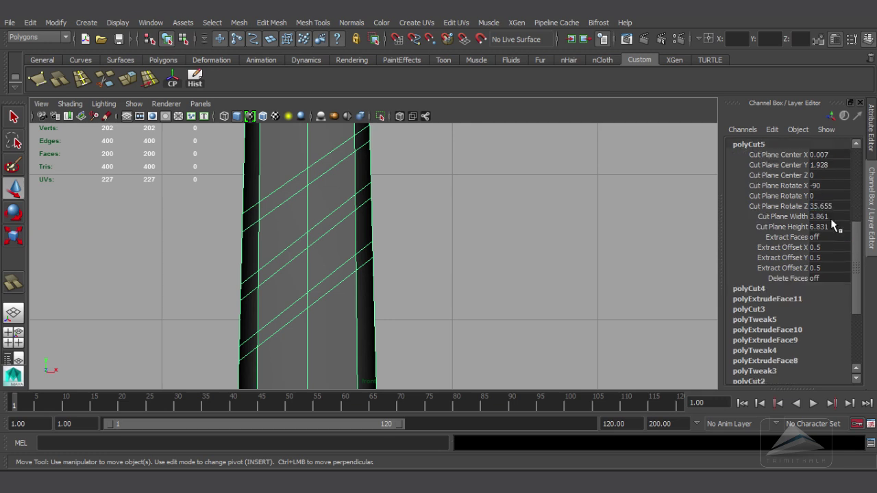
left_click(833, 206)
type("35")
key("Return")
Set the Cut Plane Rotate Z of the remaining diagonal grip cuts, polyCut6 to polyCut9, to 35
left_click_drag(859, 249, 856, 224)
left_click(751, 203)
left_click(767, 192)
left_click(762, 191)
left_click(827, 207)
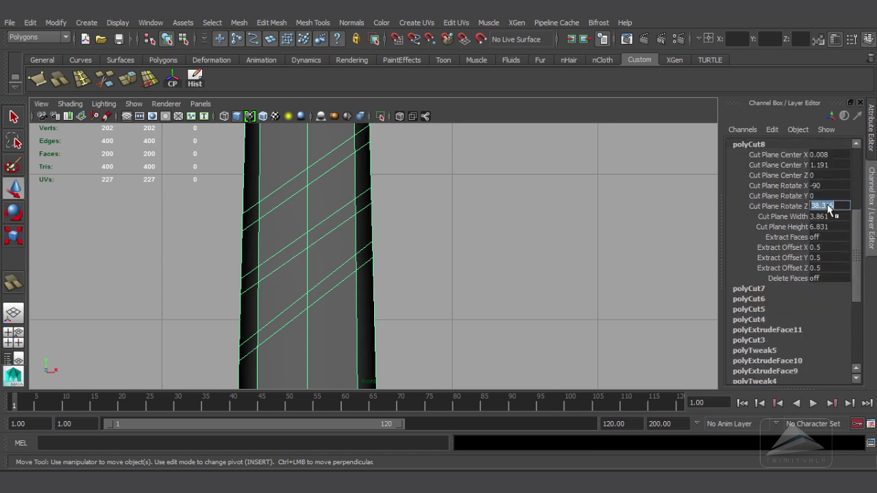
key("Return")
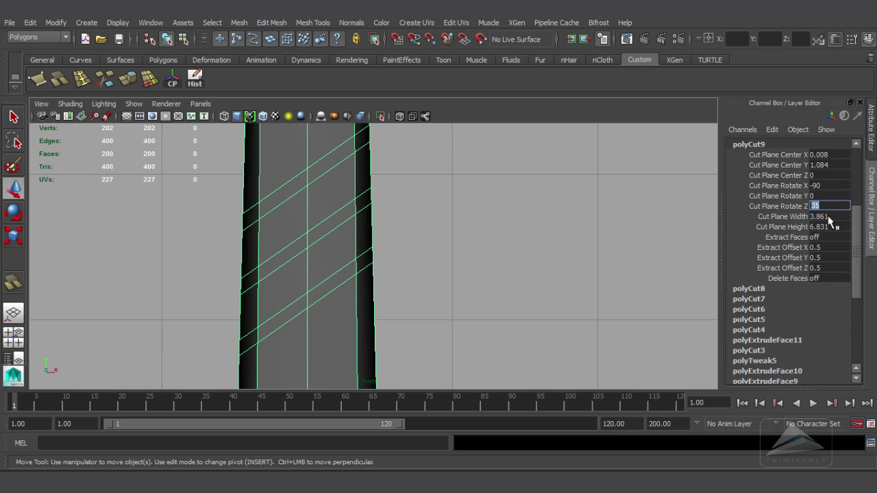
left_click(445, 259)
Select the grip faces all the way round between the uppermost and lowermost diagonal cuts in the front view
middle_click_drag(336, 264, 342, 245, "alt")
left_click(343, 245)
right_click_drag(343, 244, 318, 250, "alt")
middle_click_drag(353, 231, 354, 260, "alt")
right_click(368, 244)
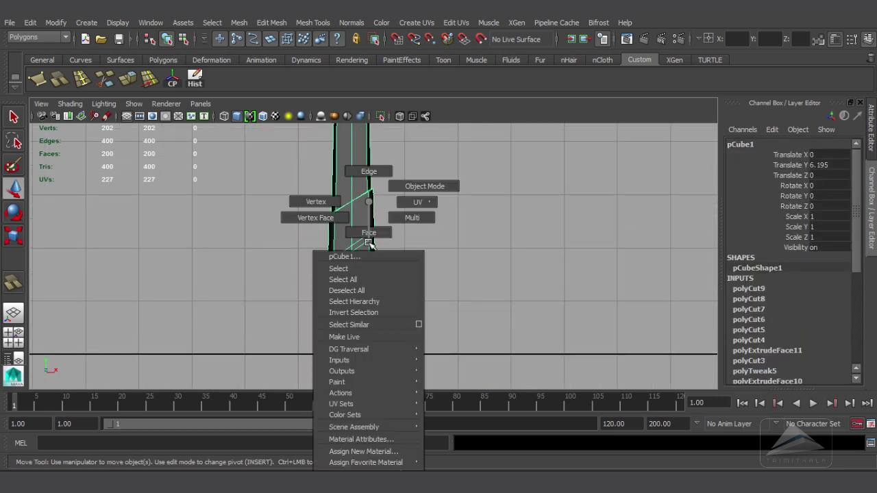
right_click_drag(368, 237, 368, 239)
scroll(317, 266, "up", 3)
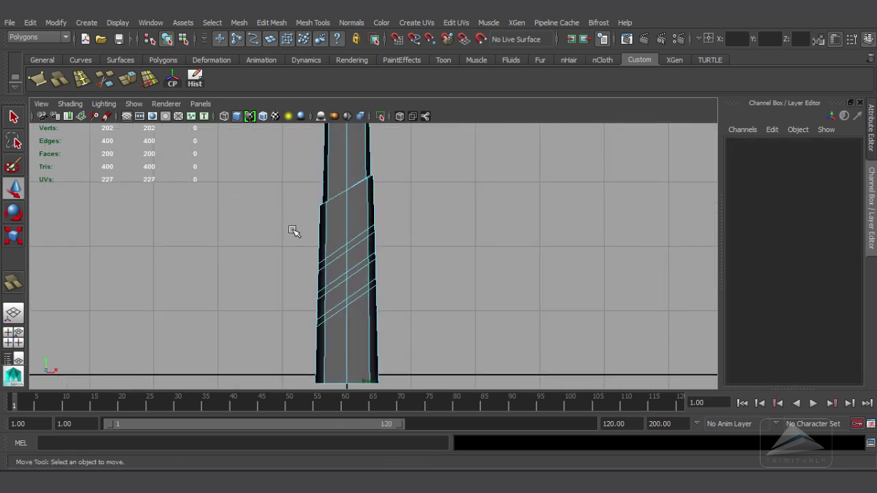
left_click_drag(396, 339, 394, 336)
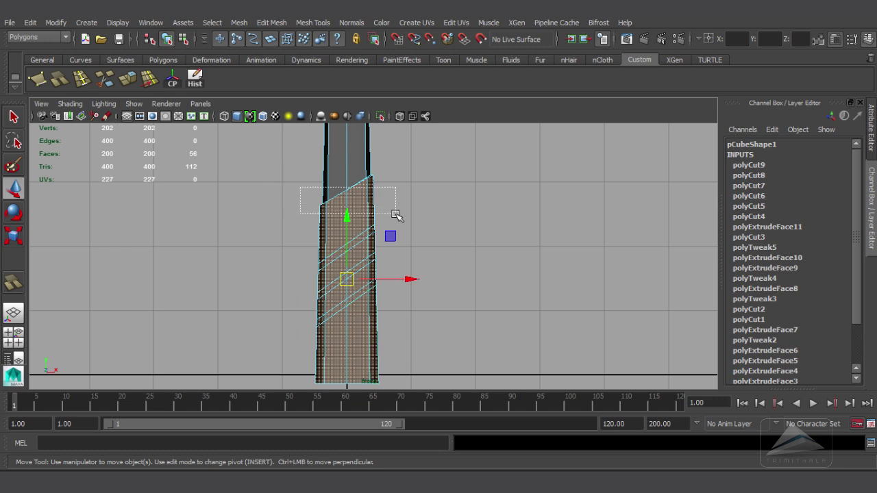
left_click_drag(395, 214, 395, 214, "ctrl")
scroll(283, 348, "up", 4)
Deselect the wide faces between the cut pairs with the Lasso Tool, keeping only the three narrow diagonal bands selected
left_click(13, 141)
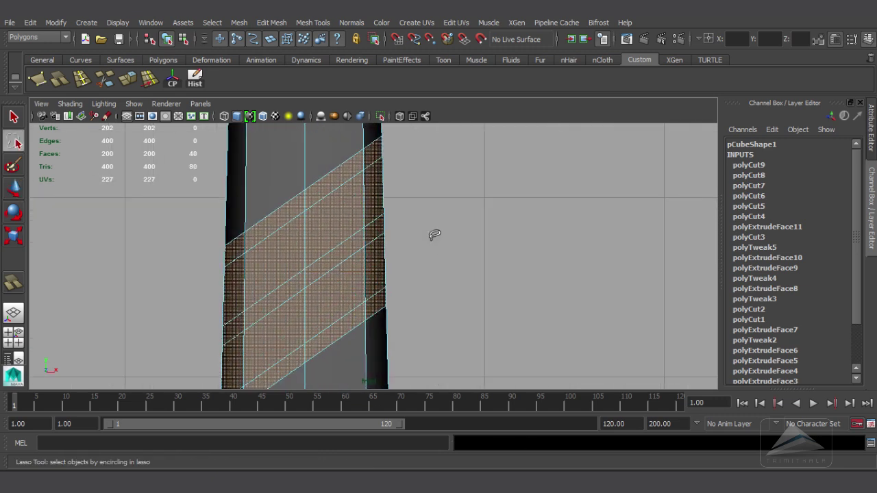
left_click_drag(370, 173, 355, 211, "ctrl")
left_click_drag(323, 238, 329, 241, "ctrl")
mouse_move(291, 249)
left_mouse_down("ctrl")
mouse_move(259, 264)
mouse_move(267, 276)
left_mouse_up("ctrl")
mouse_move(244, 283)
left_mouse_down("ctrl")
mouse_move(212, 279)
mouse_move(225, 299)
left_mouse_up("ctrl")
middle_click_drag(385, 297, 368, 255, "alt")
left_click_drag(344, 227, 344, 233, "ctrl")
mouse_move(333, 249)
left_mouse_down("ctrl")
mouse_move(303, 258)
mouse_move(253, 317)
mouse_move(214, 335)
left_mouse_up("ctrl")
middle_click_drag(453, 272, 448, 301, "alt")
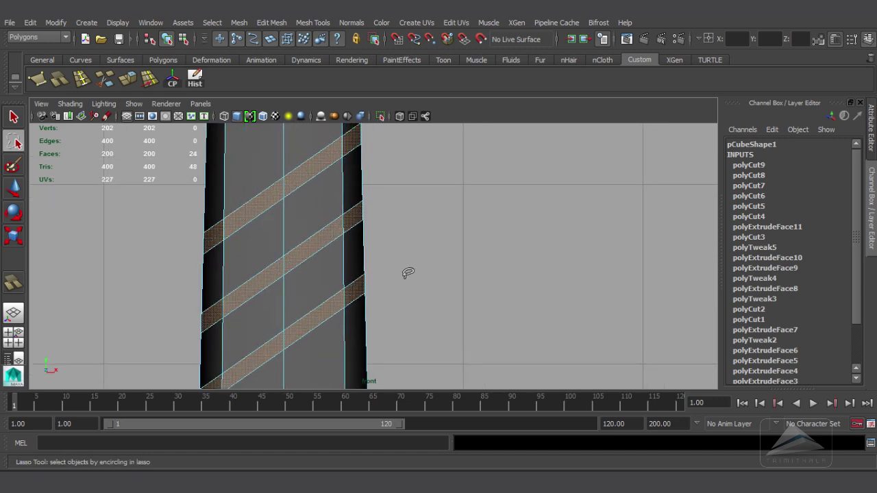
Extrude the three diagonal bands inward in the perspective view to form recessed grooves around the grip
left_click(20, 195)
key("space")
left_click_drag(471, 260, 471, 179)
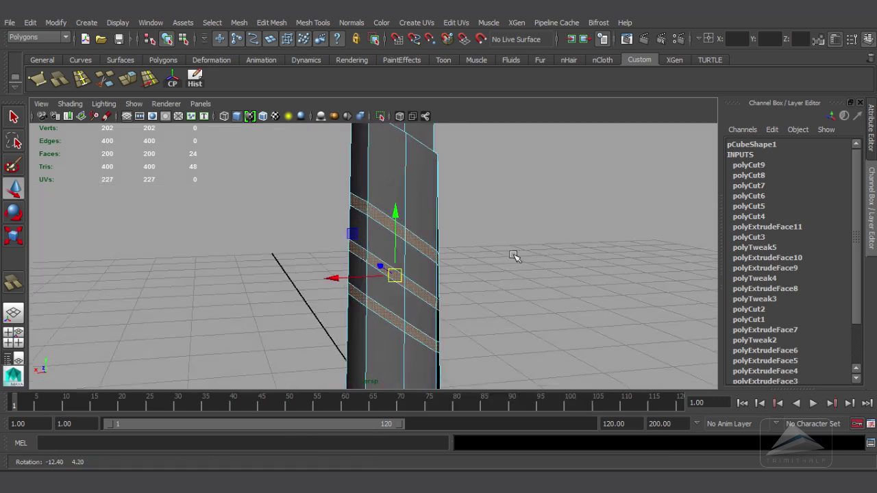
left_click_drag(416, 244, 402, 241, "alt")
left_click(121, 84)
left_click_drag(381, 178, 535, 237, "alt")
right_click_drag(536, 237, 546, 244, "alt")
left_click_drag(548, 244, 542, 245)
left_click(631, 204)
Select the whole hammer in object mode and delete its construction history
left_click_drag(630, 204, 533, 210, "alt")
right_click_drag(533, 210, 436, 225, "alt")
middle_click_drag(436, 225, 434, 246, "alt")
left_click_drag(434, 246, 372, 288, "alt")
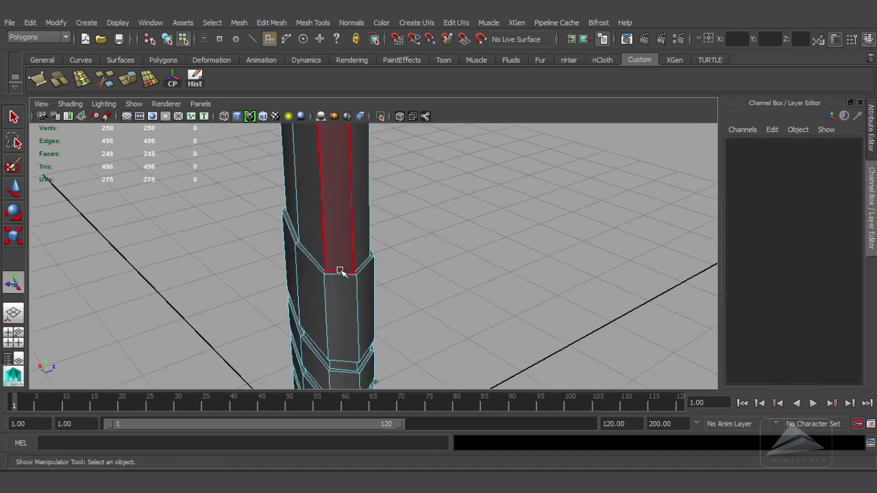
left_click_drag(358, 319, 440, 297, "alt")
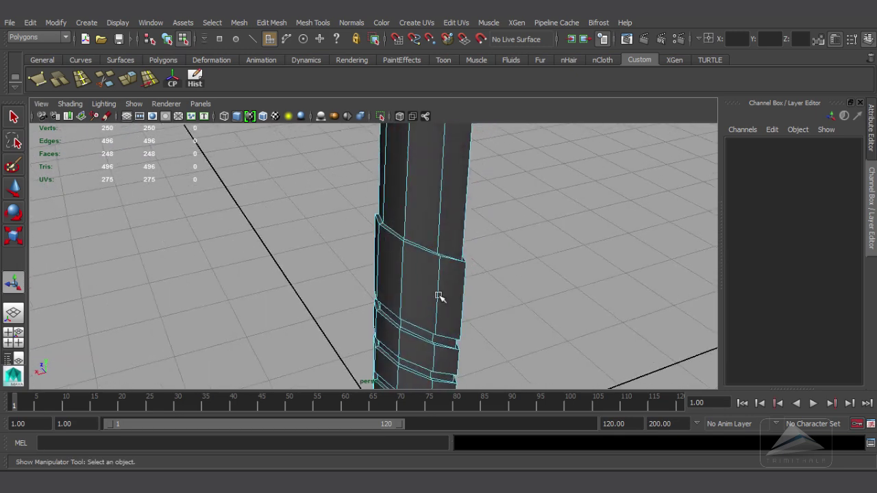
right_click_drag(441, 272, 511, 244)
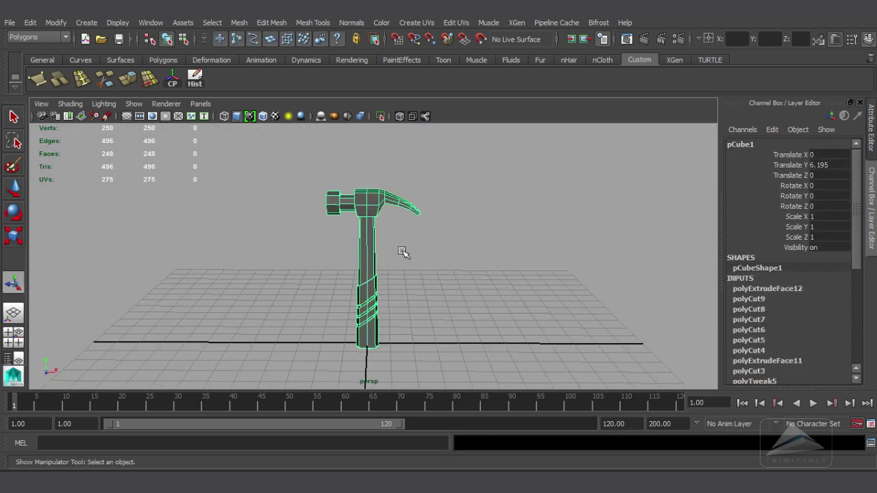
left_click_drag(403, 252, 480, 270, "alt")
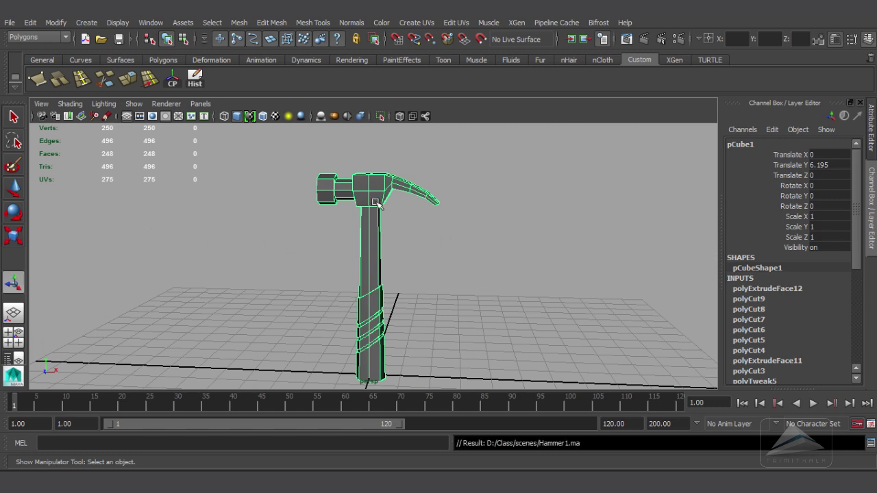
left_click(30, 22)
mouse_move(101, 154)
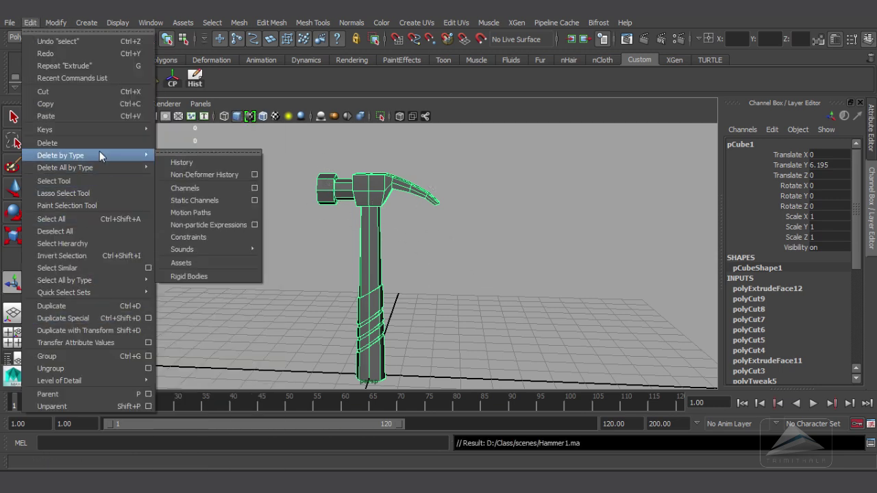
left_click(182, 162)
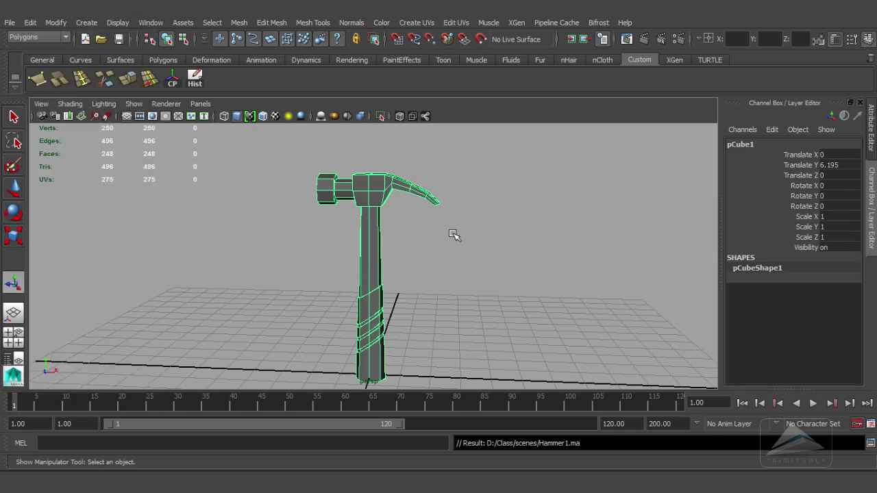
Preview the hammer in smooth display, examine its head and claw from several sides, and return to unsmoothed display
left_click_drag(454, 235, 407, 248, "alt")
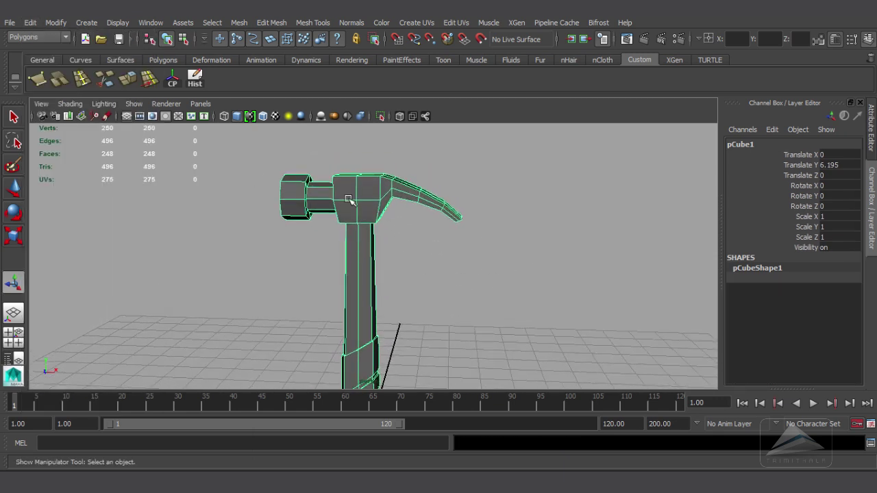
key("3")
left_click(559, 260)
left_click_drag(560, 261, 384, 235, "alt")
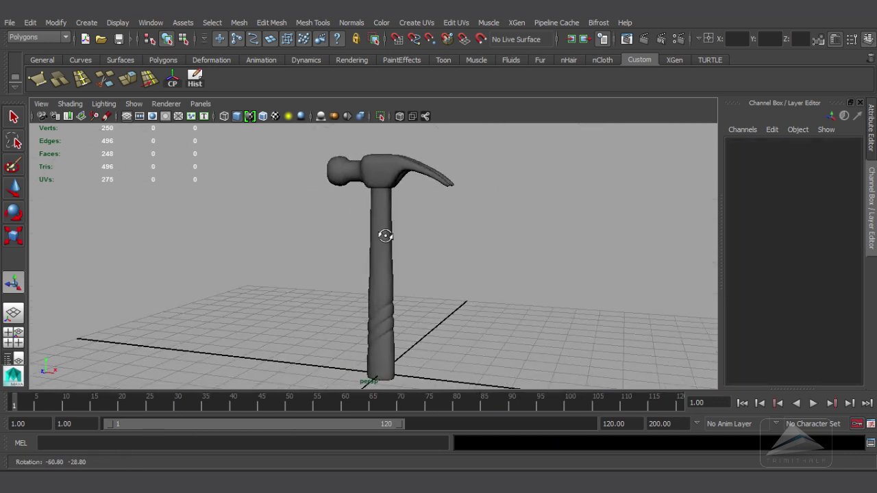
right_click_drag(384, 235, 491, 257, "alt")
left_click_drag(490, 257, 482, 307, "alt")
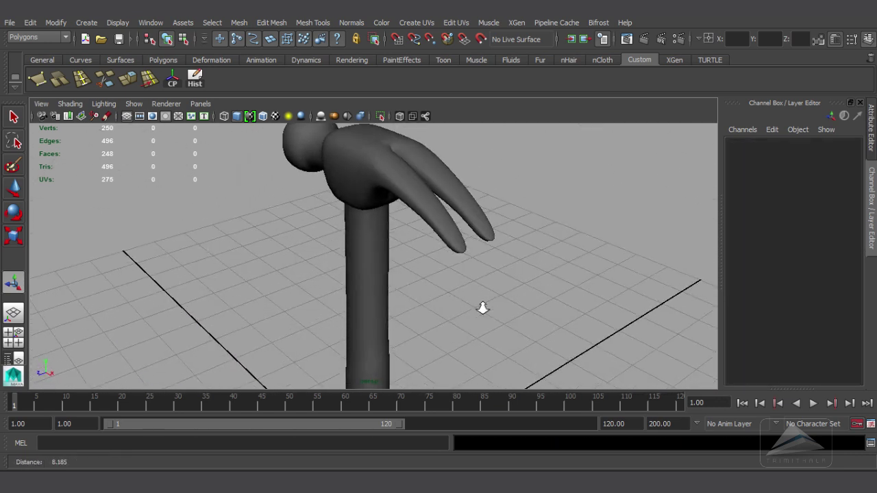
right_click_drag(481, 308, 482, 328, "alt")
left_click_drag(483, 329, 490, 256, "alt")
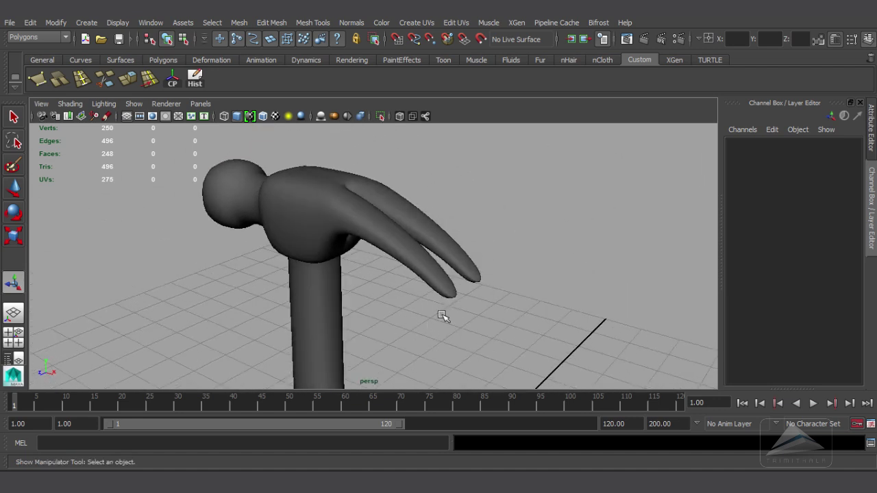
left_click_drag(442, 315, 483, 339, "alt")
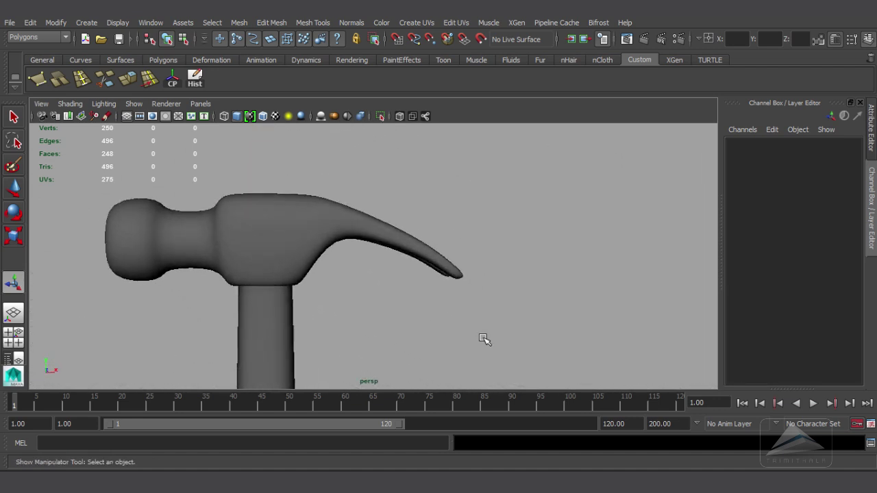
scroll(482, 338, "down", 2)
left_click(307, 244)
scroll(366, 278, "up", 2)
middle_click_drag(414, 275, 453, 309, "alt")
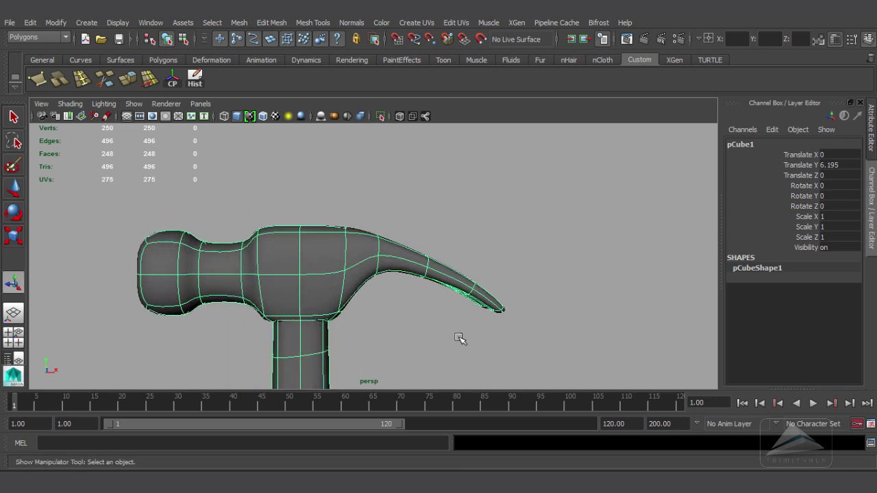
key("1")
Insert an edge loop around the striking head just behind the rim of its flat front face
middle_click_drag(284, 248, 381, 237, "alt")
scroll(381, 237, "up", 3)
left_click_drag(381, 237, 363, 219, "alt")
left_click(313, 22)
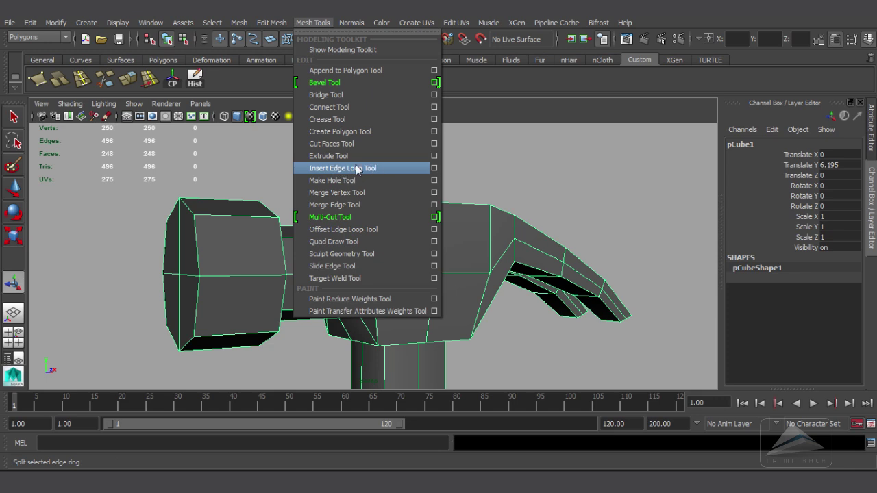
left_click(356, 170)
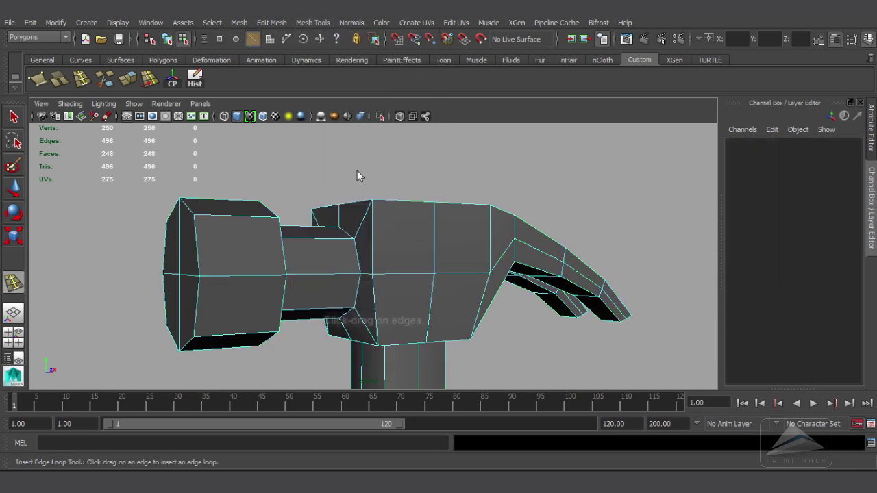
right_click_drag(319, 215, 456, 198, "alt")
left_click_drag(456, 198, 381, 211, "alt")
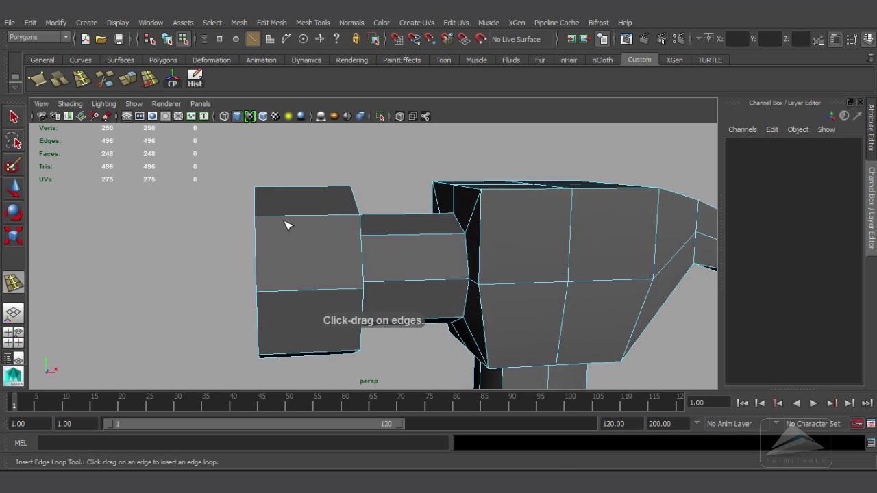
left_click_drag(276, 218, 343, 238)
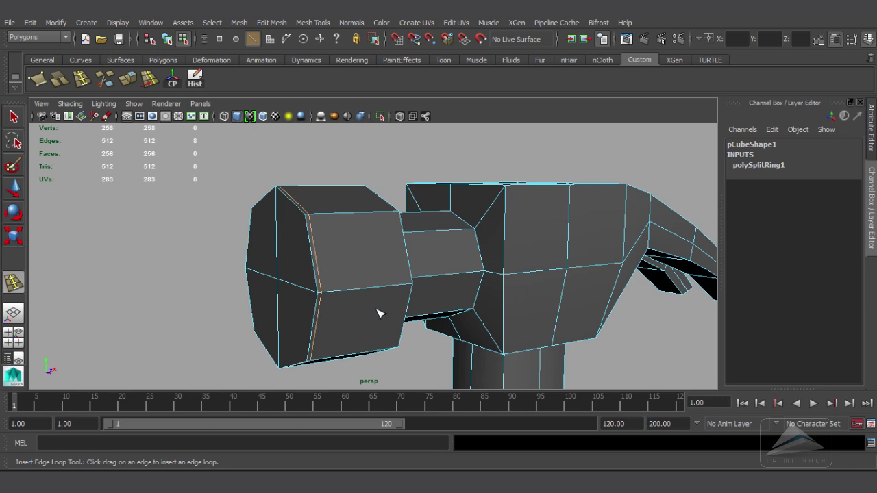
Check the striking face's rim in smooth display, and restore the unsmoothed display with the hammer selected
key("3")
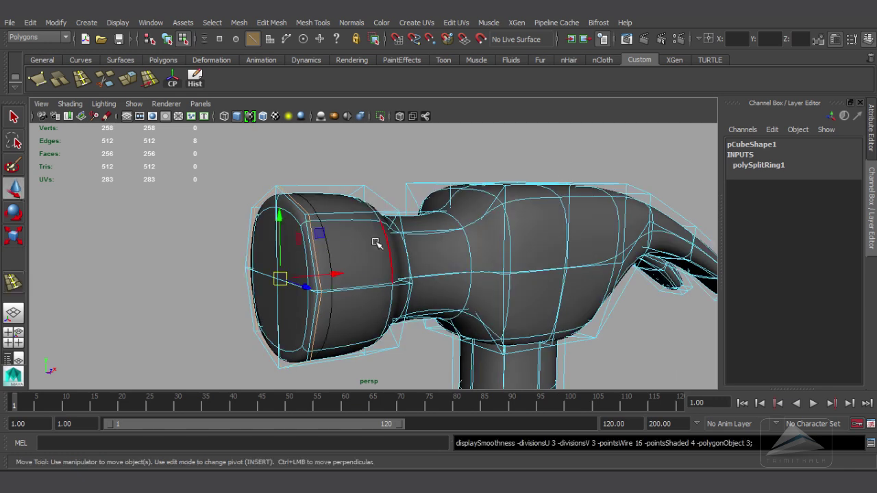
right_click_drag(376, 243, 434, 181)
left_click(437, 172)
left_click_drag(424, 197, 361, 239, "alt")
right_click_drag(361, 239, 324, 253, "alt")
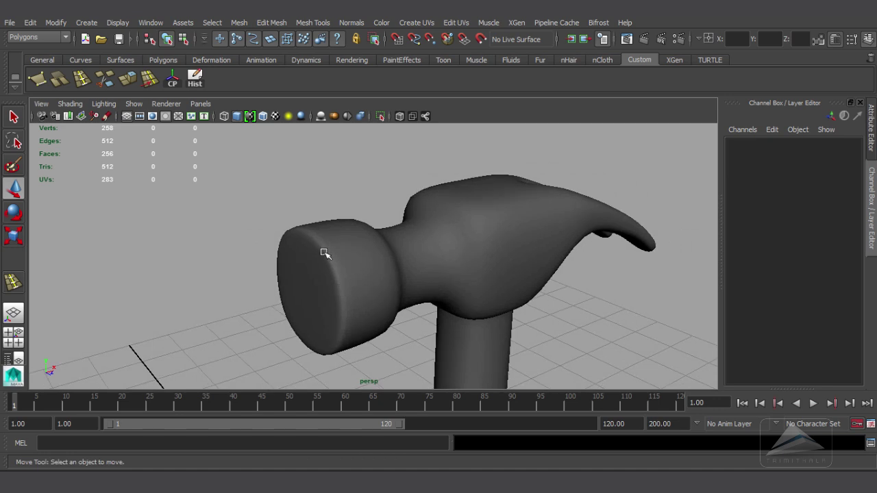
left_click_drag(308, 285, 391, 272, "alt")
left_click(341, 280)
key("1")
Insert edge loops near the striking head's rear rim and at the end of the neck adjoining it
right_click_drag(391, 272, 382, 255, "alt")
middle_click_drag(382, 254, 382, 231, "alt")
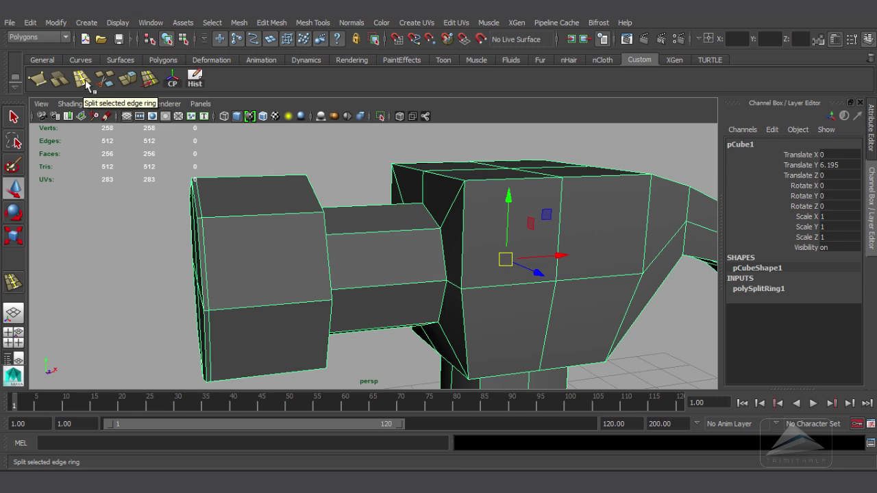
left_click(81, 80)
left_click_drag(288, 185, 295, 210, "alt")
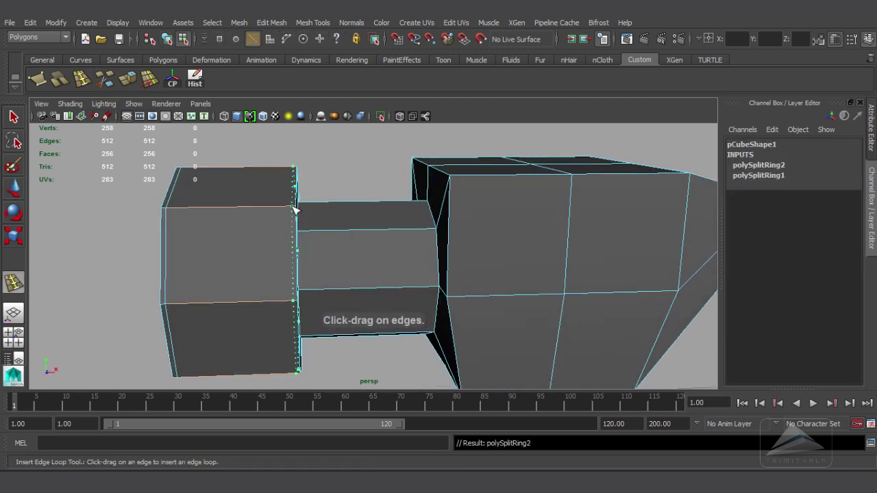
left_click_drag(367, 222, 355, 260, "alt")
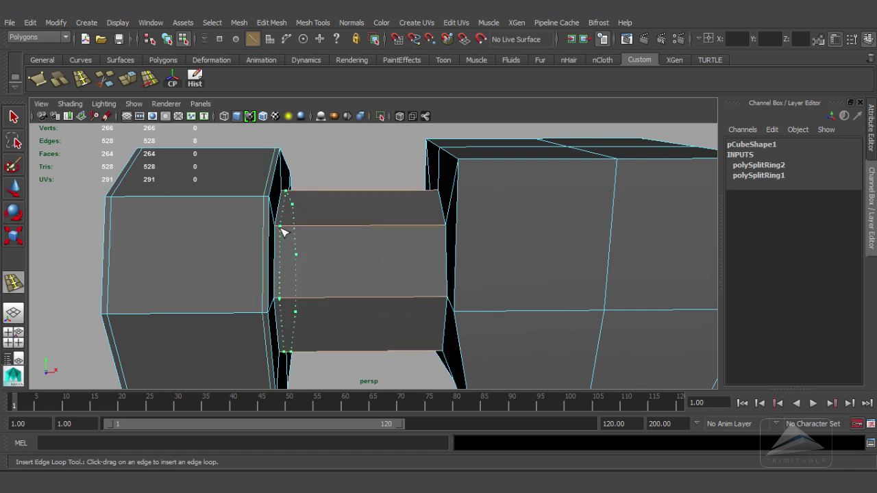
left_click_drag(283, 231, 285, 232)
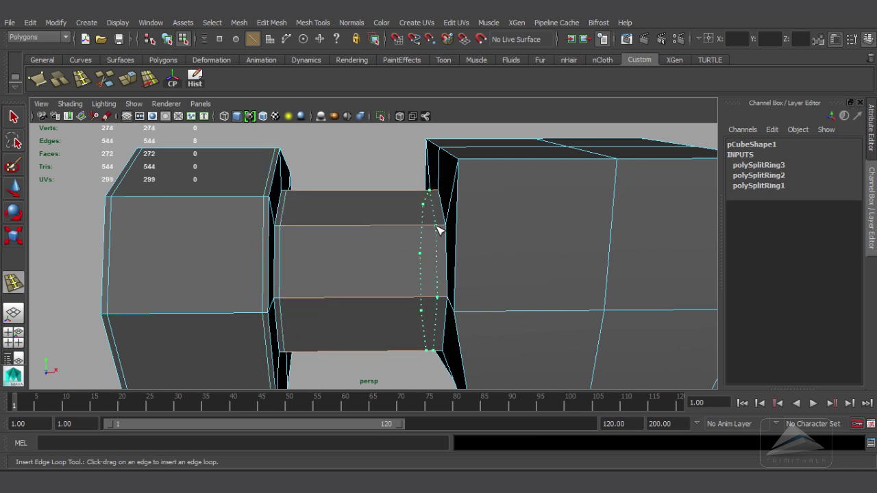
Insert an edge loop around the neck right where it meets the hammer's main body, and return to whole-object selection
left_click_drag(439, 229, 439, 230)
right_click_drag(521, 250, 350, 213, "alt")
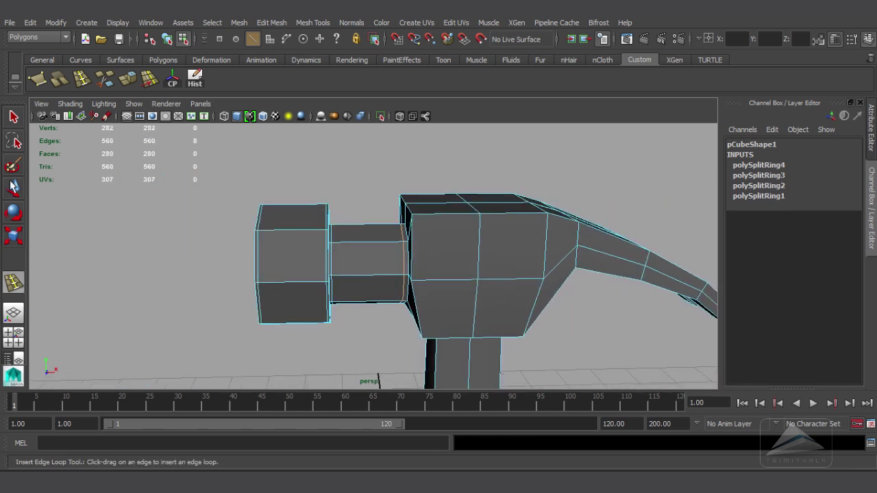
key("w")
right_click_drag(297, 202, 346, 188)
left_click(275, 243)
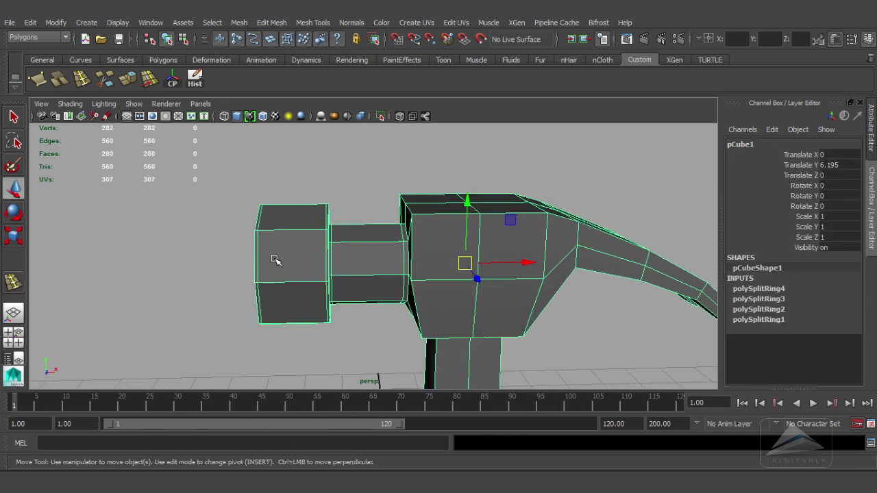
Preview the hammer in smooth display, examine the neck, body and claw from several sides, and restore unsmoothed display
key("3")
left_click(85, 182)
right_click_drag(309, 263, 253, 263, "alt")
left_click_drag(301, 266, 404, 294, "alt")
left_click(419, 258)
right_click_drag(404, 295, 472, 305, "alt")
middle_click_drag(473, 305, 359, 283, "alt")
left_click_drag(358, 283, 349, 295, "alt")
right_click_drag(350, 294, 442, 316, "alt")
key("1")
Try lengthwise edge loops close to both long edges of a claw prong, running around the whole hammer
left_click_drag(431, 264, 404, 260, "alt")
left_click(85, 81)
left_click_drag(196, 140, 298, 185, "alt")
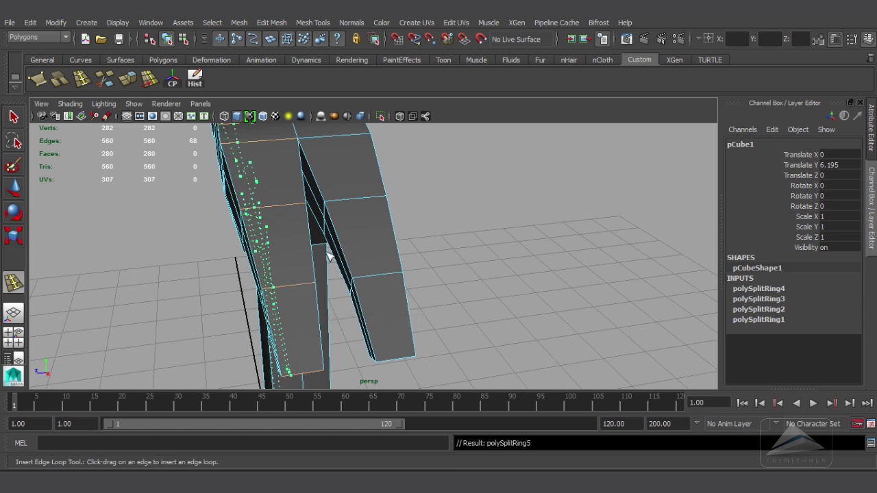
key("ctrl+z")
middle_click_drag(403, 233, 424, 246, "alt")
right_click_drag(424, 246, 466, 265, "alt")
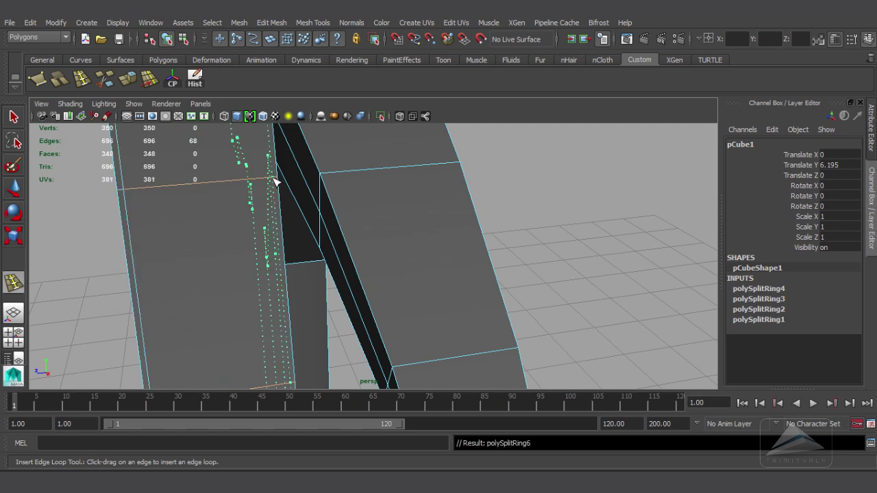
left_click_drag(274, 182, 281, 195)
key("w")
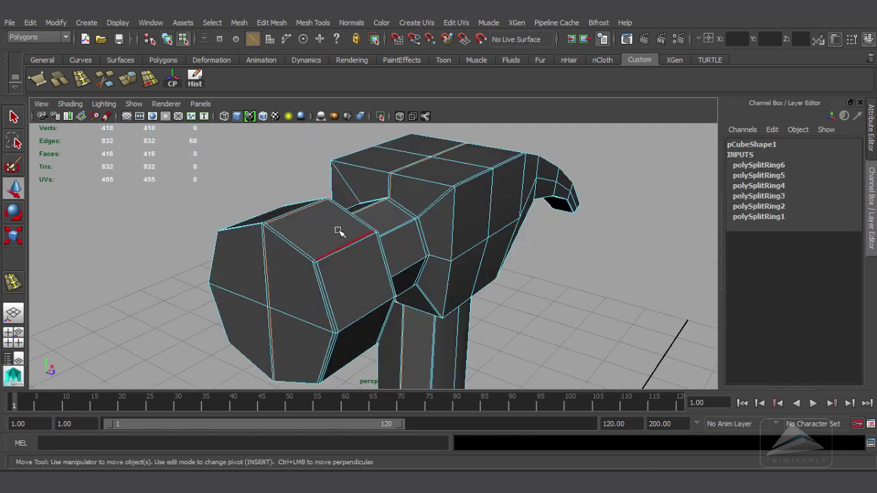
right_click_drag(337, 231, 345, 257)
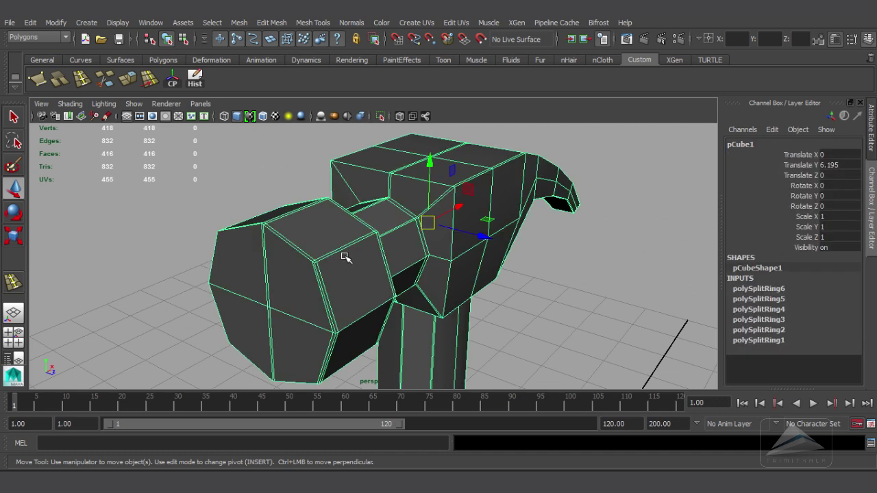
Check the effect of the lengthwise loops on the striking head, body and claw in smooth display
key("3")
left_click(495, 308)
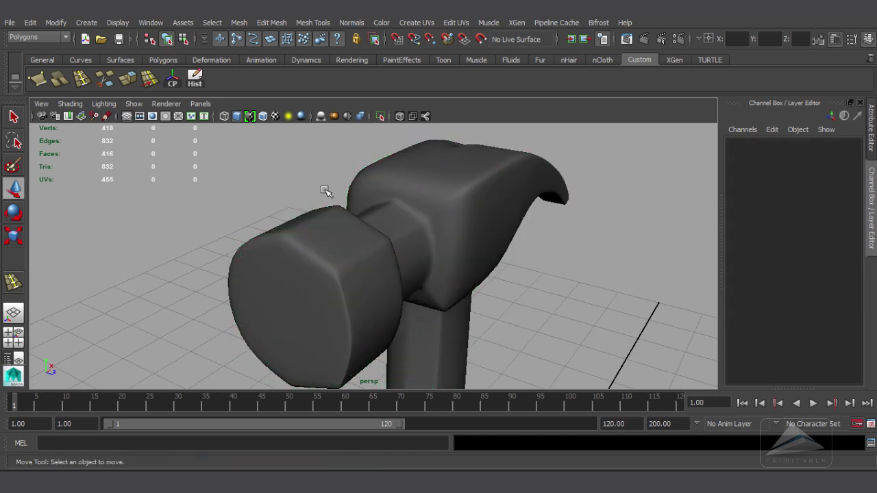
right_click_drag(507, 267, 322, 297, "alt")
left_click_drag(322, 297, 278, 284, "alt")
left_click_drag(183, 250, 443, 309, "alt")
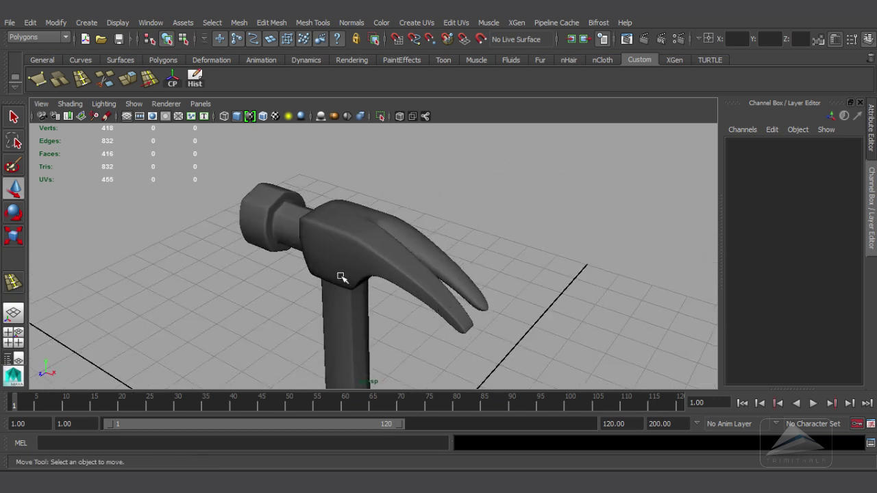
left_click_drag(341, 278, 377, 288, "alt")
Undo the two lengthwise edge loops and return the hammer to unsmoothed display
key("ctrl+z")
key("ctrl+z")
key("ctrl+z")
key("ctrl+z")
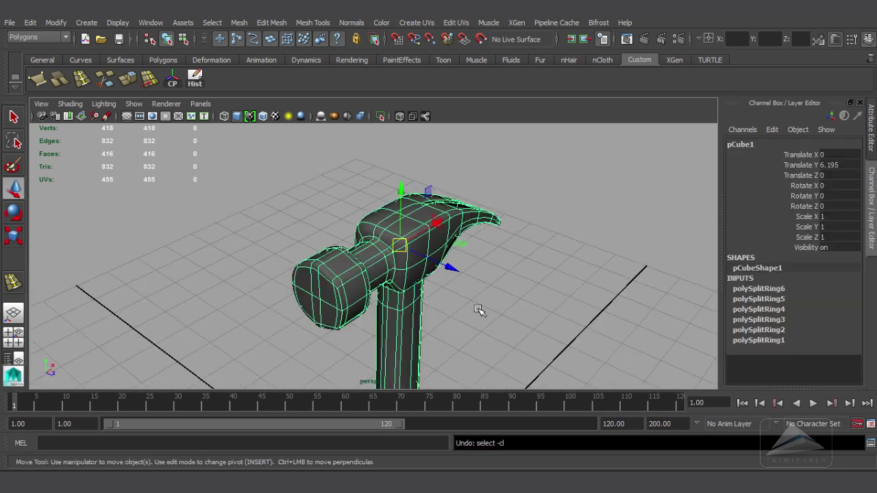
key("ctrl+z")
key("ctrl+z")
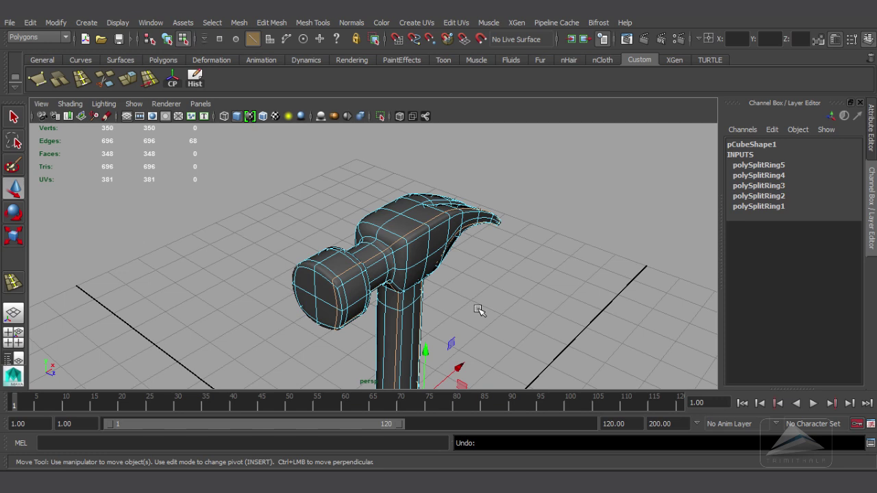
key("1")
left_click_drag(507, 231, 448, 204, "alt")
right_click_drag(513, 233, 534, 225, "alt")
left_click(485, 189)
Select all side faces of the main body and claw on one side of the hammer
left_click_drag(477, 196, 341, 220, "alt")
right_click(342, 217)
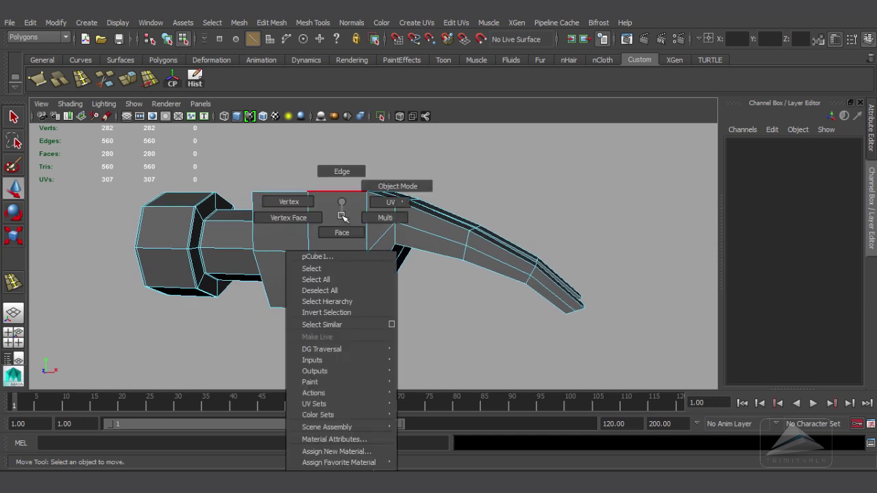
right_click_drag(339, 234, 339, 236)
left_click(287, 229)
left_click(299, 271, "shift")
left_click(335, 274, "shift")
left_click(346, 231, "shift")
left_click(383, 229, "shift")
left_click(378, 257, "shift")
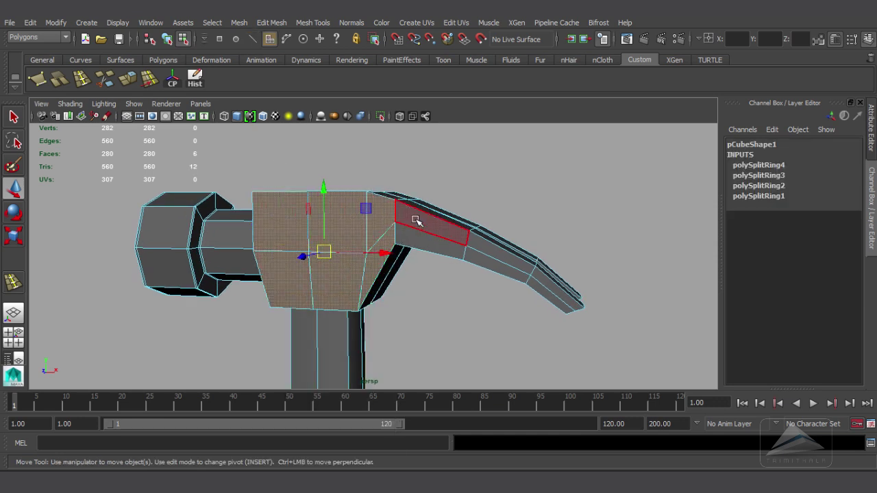
left_click(418, 222, "shift")
left_click(498, 252, "shift")
left_click(500, 265, "shift")
left_click(538, 276, "shift")
left_click(543, 290, "shift")
Add the matching side faces of the body and claw on the opposite side to the selection
left_click_drag(538, 285, 264, 229, "alt")
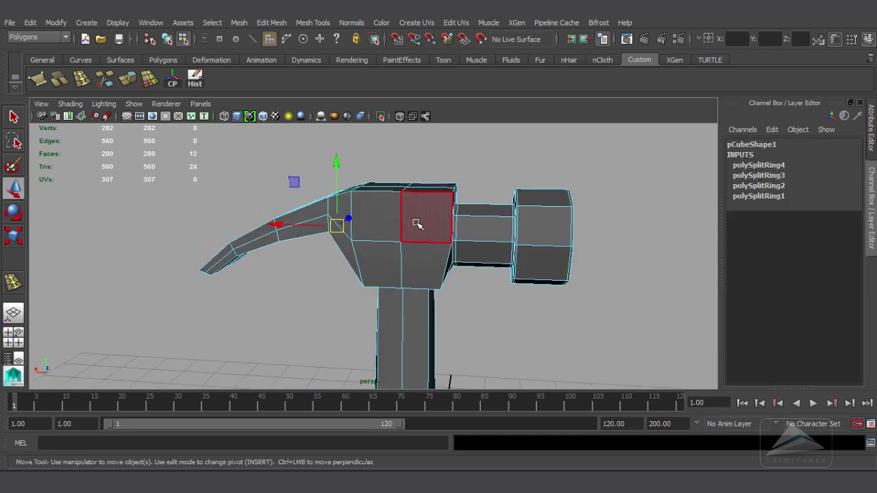
left_click(417, 225, "shift")
left_click(421, 264, "shift")
left_click_drag(399, 267, 350, 205)
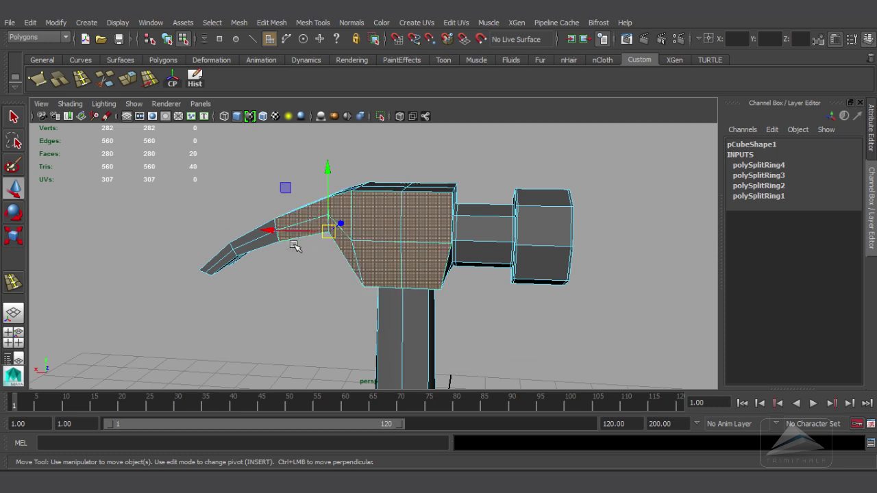
left_click_drag(236, 281, 503, 274, "alt")
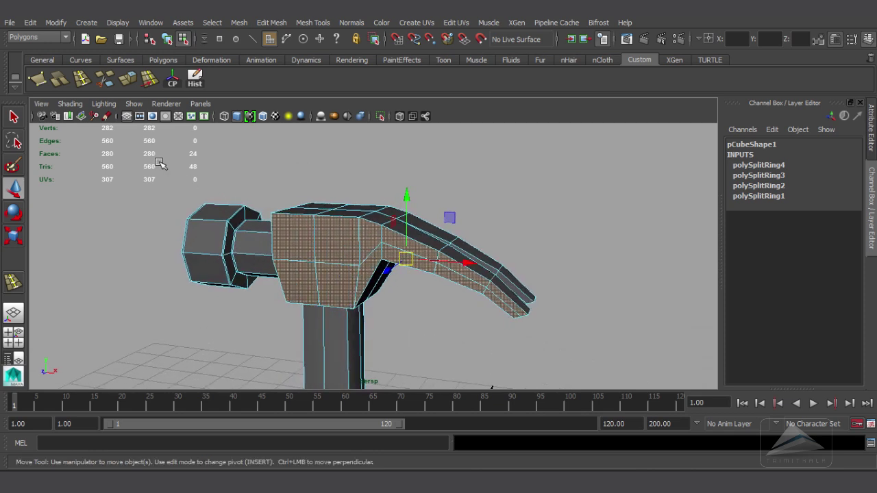
Extrude the selected side faces of the body and claw and scale them slightly inward to form a narrow border
left_click(127, 81)
left_click_drag(336, 171, 462, 231, "alt")
right_click_drag(462, 231, 490, 250, "alt")
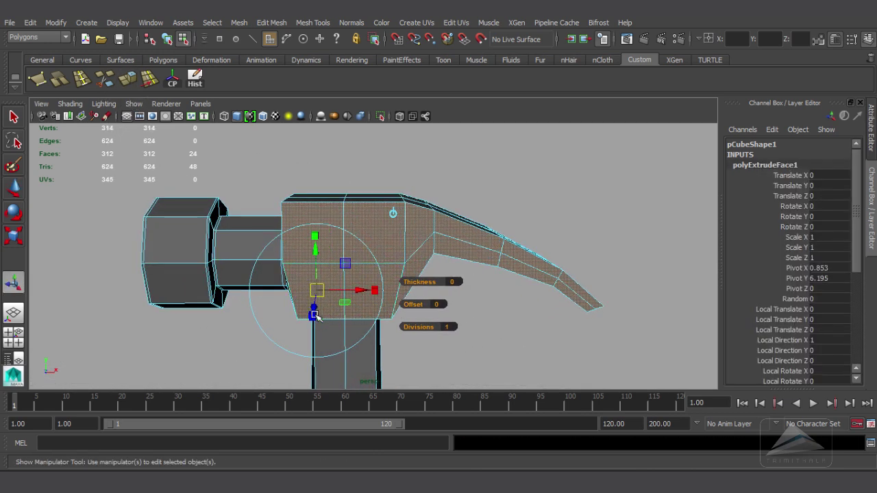
left_click(314, 315)
right_click_drag(357, 314, 438, 322, "alt")
left_click_drag(277, 314, 348, 326)
In the front view, move the inset vertices at the corner beneath the claw's root up inside the outline to even out the border
key("space")
key("space")
left_click_drag(419, 319, 430, 351)
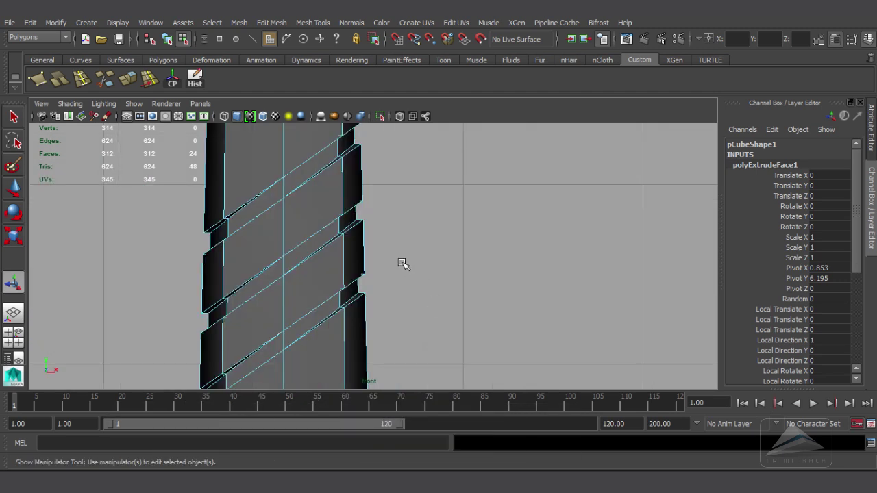
middle_click_drag(405, 264, 377, 404, "alt")
middle_click_drag(460, 215, 443, 438, "alt")
right_click_drag(555, 272, 452, 254, "alt")
middle_click_drag(452, 254, 423, 392, "alt")
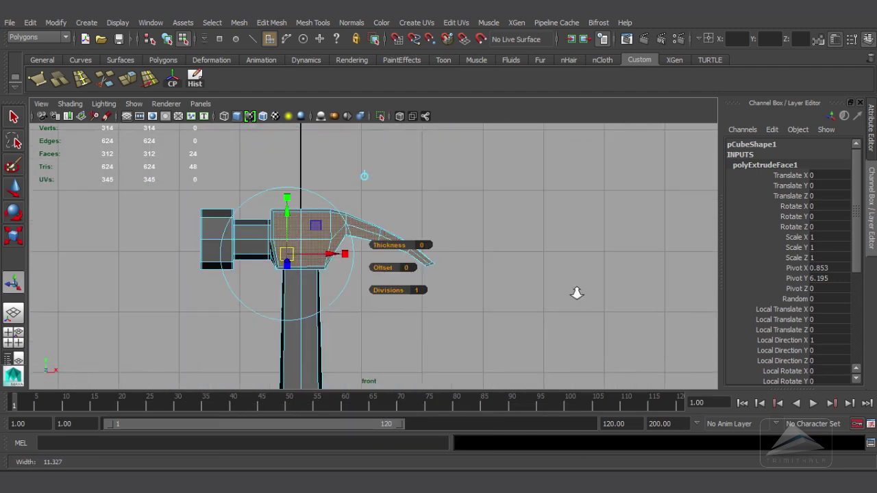
right_click_drag(576, 294, 678, 295, "alt")
middle_click_drag(446, 294, 538, 328, "alt")
right_click_drag(539, 329, 634, 344, "alt")
middle_click_drag(412, 253, 409, 241, "alt")
scroll(571, 284, "up", 6)
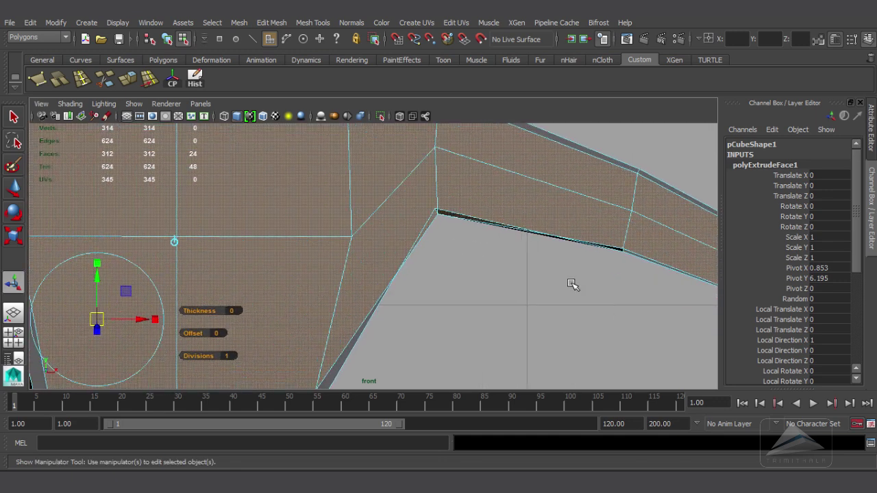
right_click_drag(507, 302, 595, 301, "alt")
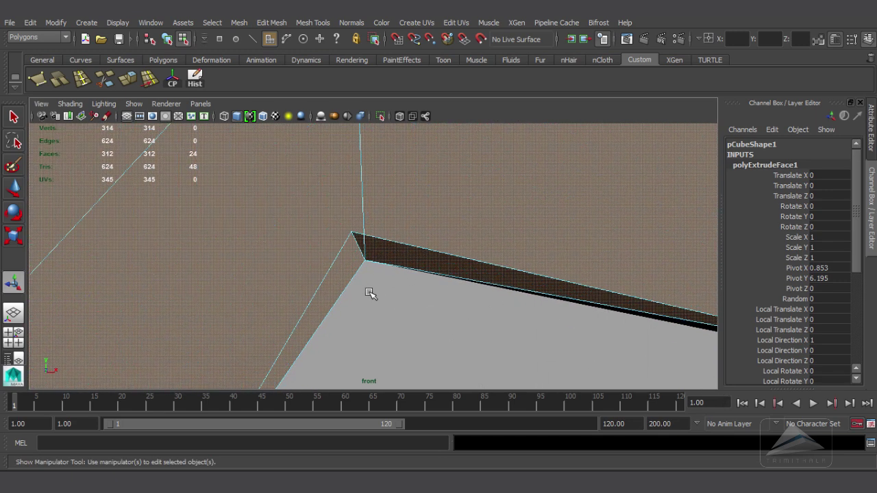
key("4")
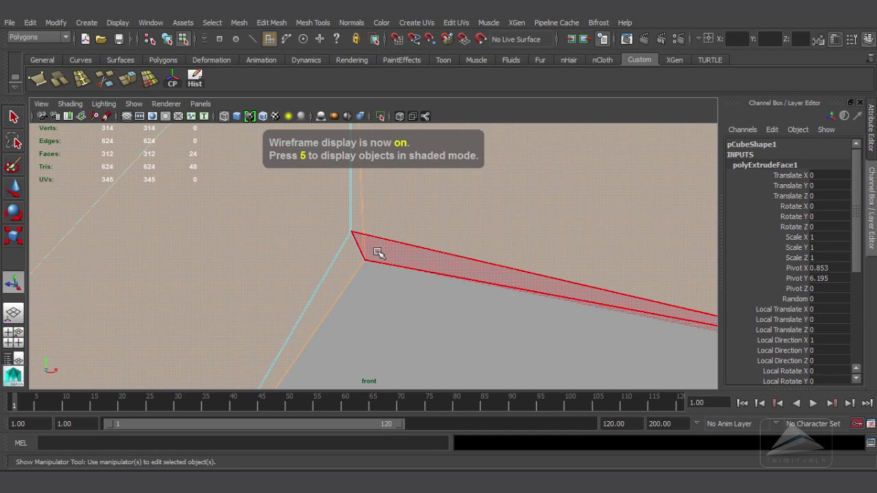
right_click_drag(380, 240, 357, 252)
left_click(364, 263)
key("5")
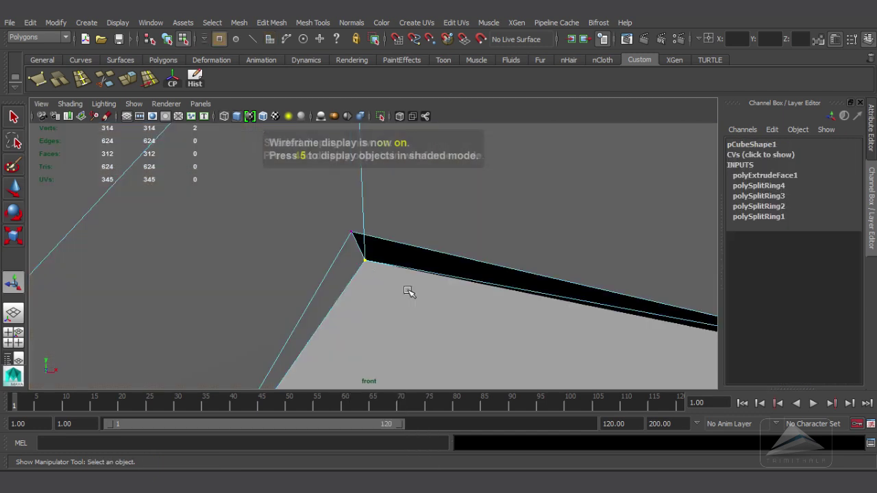
left_click(18, 193)
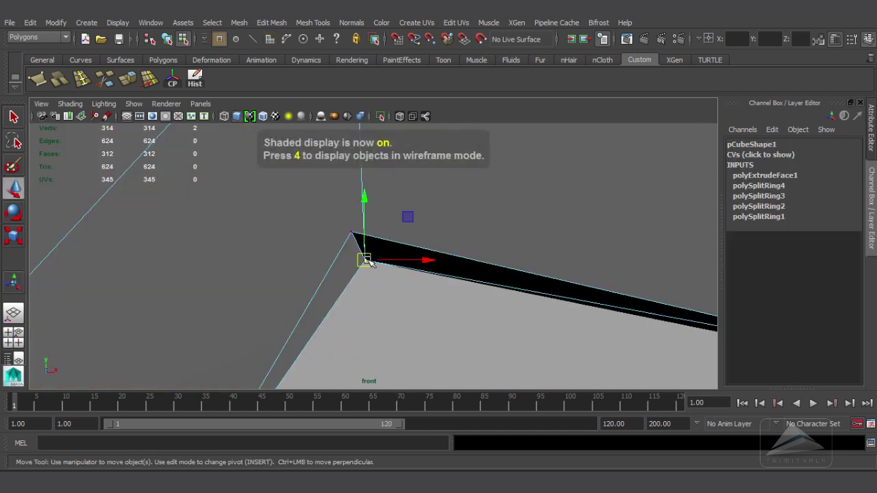
left_click_drag(366, 261, 346, 214)
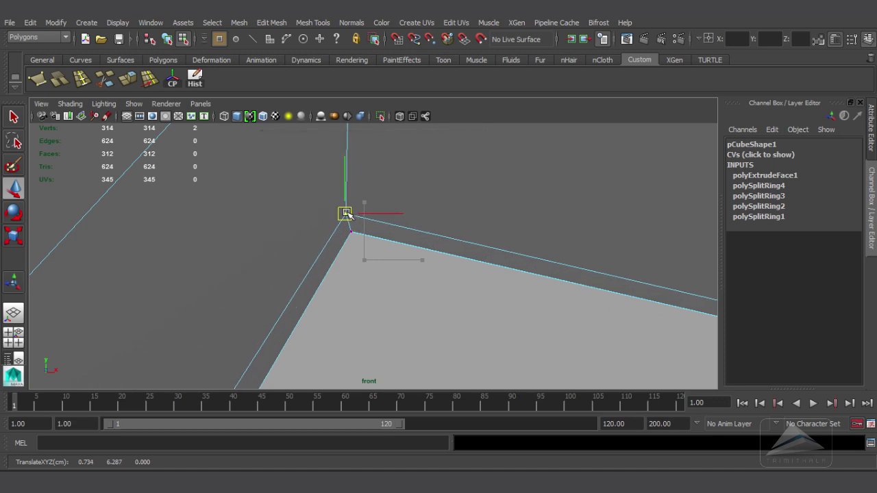
Check the hammer's body and claw in smooth display from several angles, and restore unsmoothed display with the hammer selected
scroll(346, 213, "down", 8)
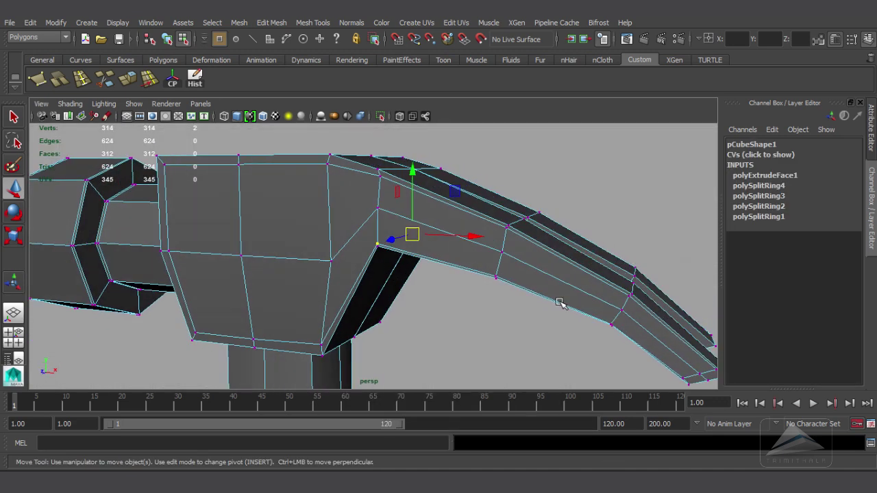
left_click_drag(560, 304, 517, 286, "alt")
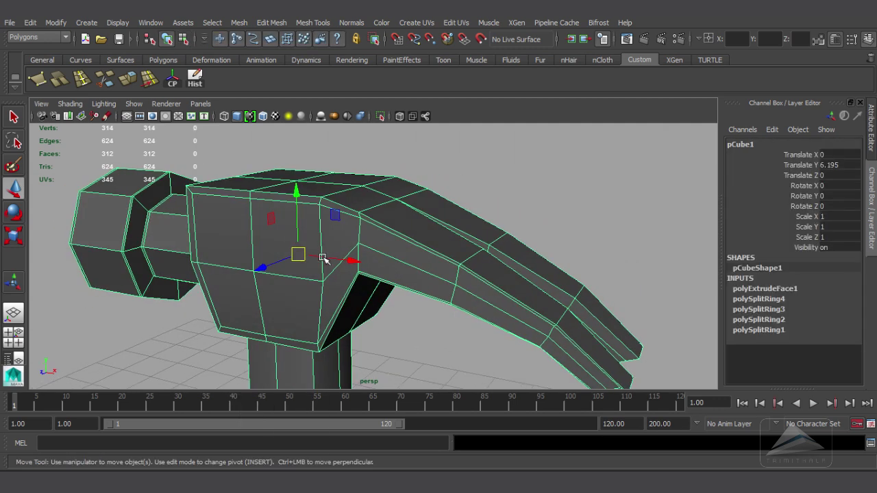
key("3")
left_click(581, 225)
left_click_drag(582, 225, 469, 290, "alt")
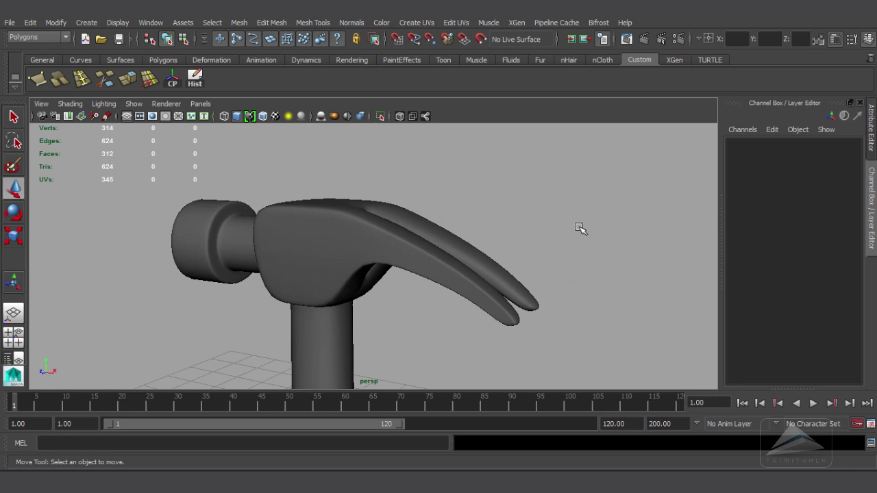
left_click_drag(580, 228, 460, 255, "alt")
left_click_drag(347, 255, 407, 246, "alt")
left_click(383, 264)
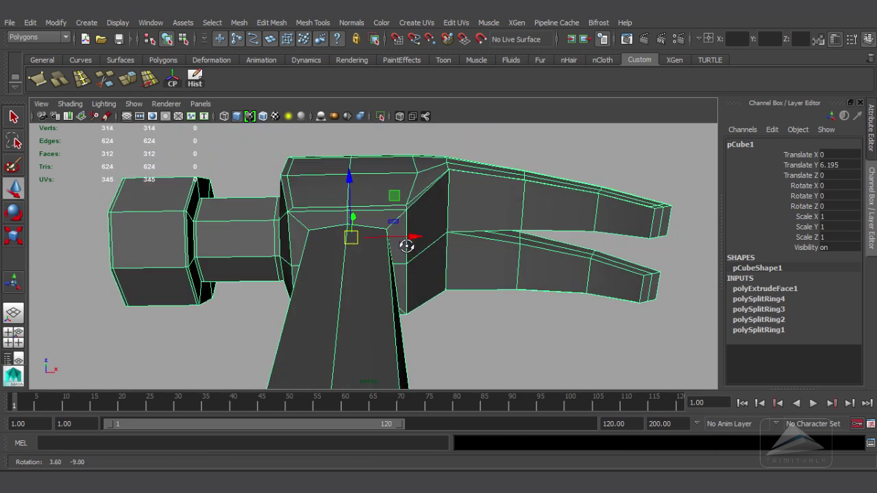
Insert edge loops on both sides of the junction between handle and body, one on the body's underside and one around the handle
scroll(407, 246, "up", 3)
left_click(82, 79)
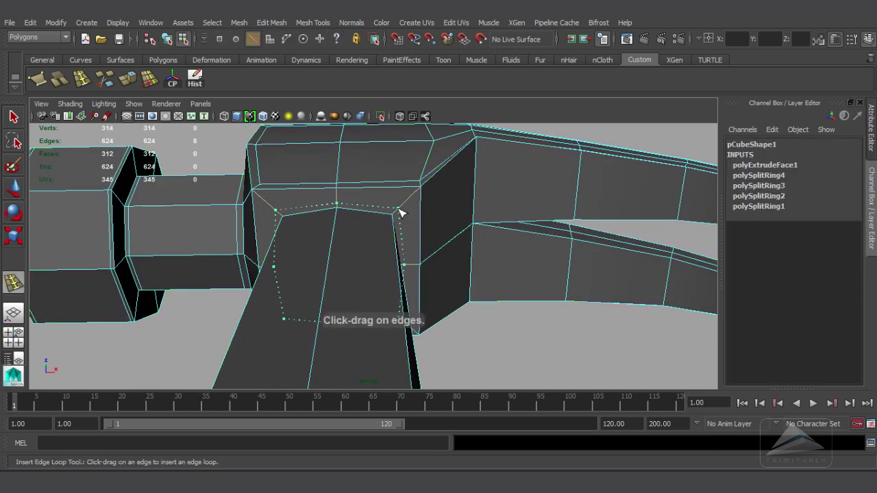
left_click(399, 215)
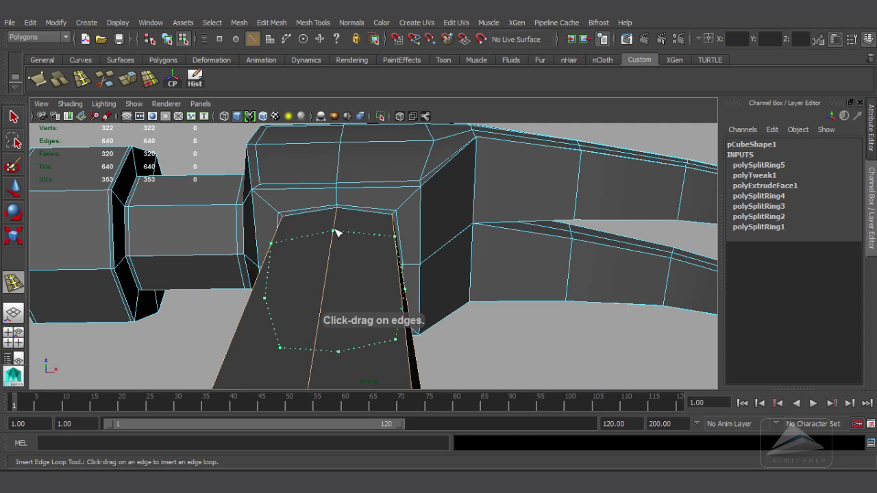
left_click(339, 207)
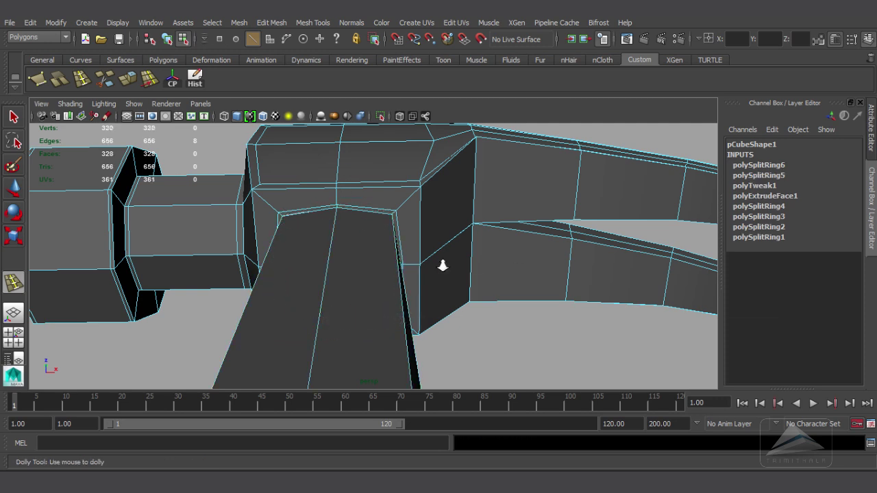
Insert an edge loop around the handle just above the diagonal step where the grip begins
right_click_drag(443, 266, 440, 182, "alt")
middle_click_drag(441, 182, 437, 123, "alt")
left_click_drag(409, 283, 410, 325, "alt")
right_click_drag(410, 325, 367, 291, "alt")
middle_click_drag(466, 218, 457, 72, "alt")
left_click_drag(384, 168, 406, 236, "alt")
right_click_drag(439, 267, 505, 292, "alt")
middle_click_drag(505, 292, 566, 137, "alt")
right_click_drag(531, 226, 522, 229, "alt")
left_click_drag(522, 229, 363, 242, "alt")
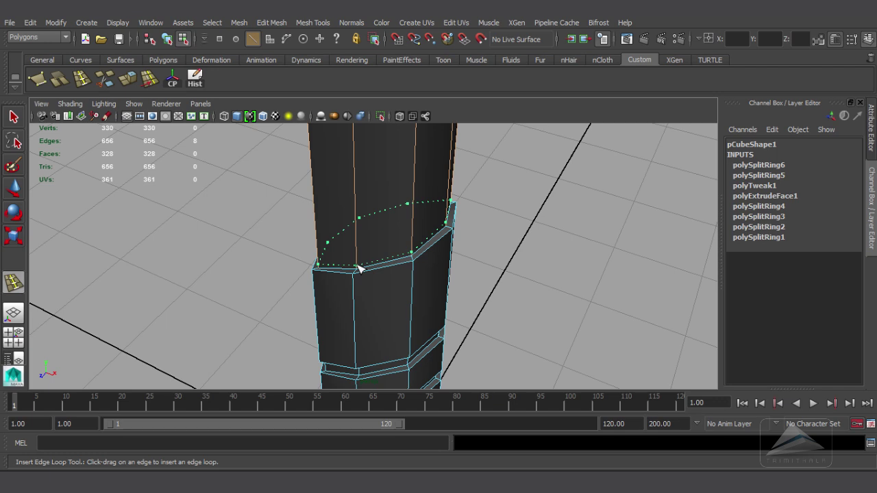
left_click(359, 268)
Insert an edge loop around the handle just above its bottom end
left_click_drag(452, 276, 407, 264, "alt")
right_click_drag(407, 264, 528, 288, "alt")
left_click_drag(369, 258, 373, 257)
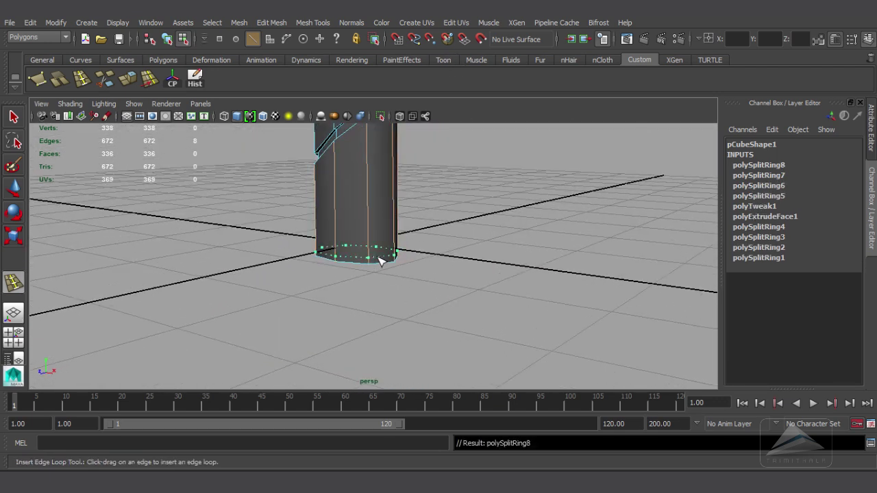
Select the outer edge loop along the diagonal step at the upper end of the hammer's grip
left_click_drag(476, 269, 589, 273, "alt")
middle_click_drag(480, 204, 503, 319, "alt")
right_click_drag(503, 320, 495, 293, "alt")
left_click(17, 188)
middle_click_drag(199, 149, 262, 209, "alt")
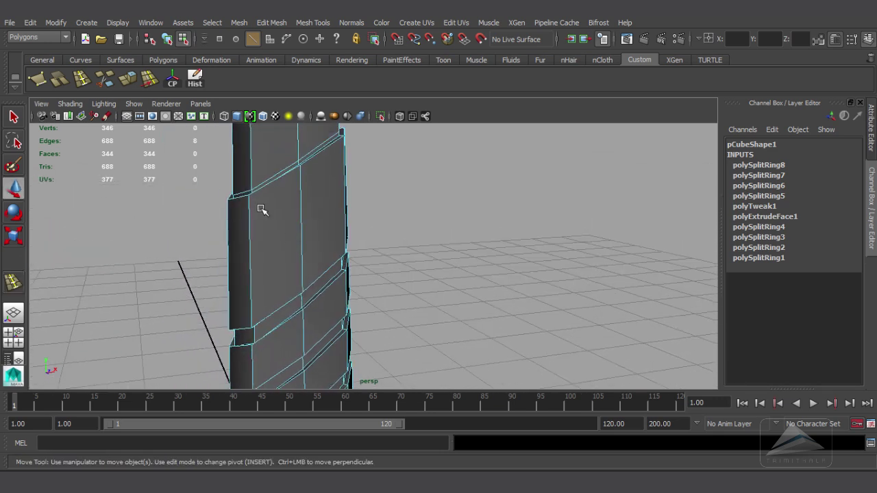
right_click_drag(262, 209, 334, 240, "alt")
middle_click_drag(334, 240, 348, 270, "alt")
left_click_drag(348, 270, 348, 295, "alt")
right_click_drag(348, 296, 425, 295, "alt")
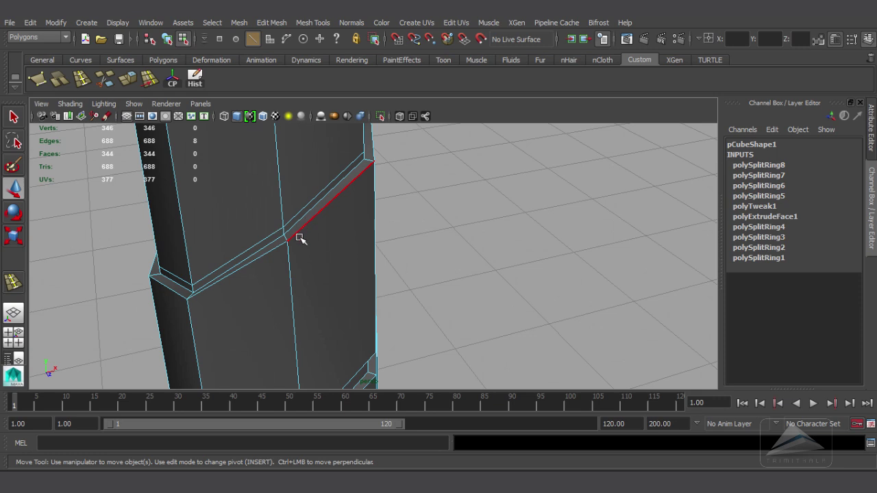
right_click_drag(325, 211, 326, 172)
double_click(318, 213)
Add the outer edge loops on both sides of the grip's diagonal grooves to the selection
middle_click_drag(430, 265, 442, 178, "alt")
left_click_drag(442, 178, 397, 227, "alt")
right_click_drag(397, 226, 342, 233, "alt")
left_click_drag(427, 249, 499, 237, "alt")
middle_click_drag(499, 237, 502, 217, "alt")
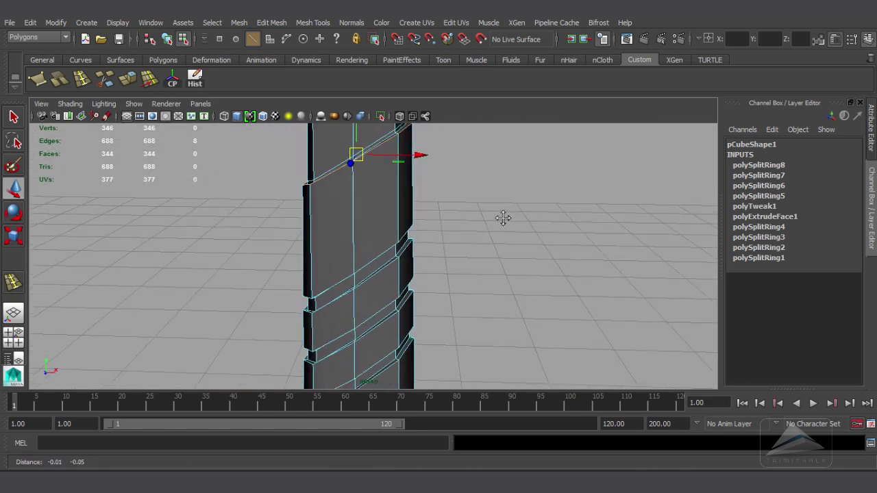
left_click_drag(503, 218, 383, 265, "alt")
double_click(363, 255, "shift")
double_click(367, 267, "shift")
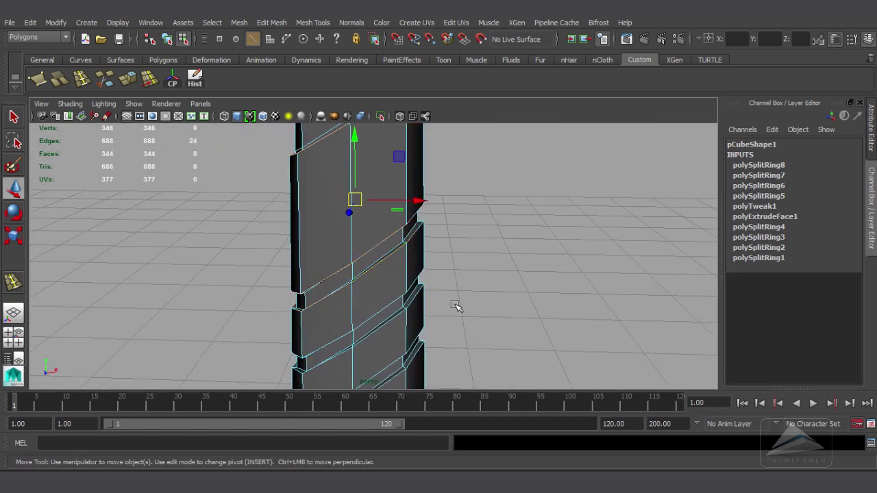
middle_click_drag(458, 306, 468, 248, "alt")
double_click(390, 272, "shift")
mouse_move(389, 272)
left_mouse_down("alt")
mouse_move(464, 289)
mouse_move(459, 301)
mouse_move(369, 260)
mouse_move(395, 286)
left_mouse_up("alt")
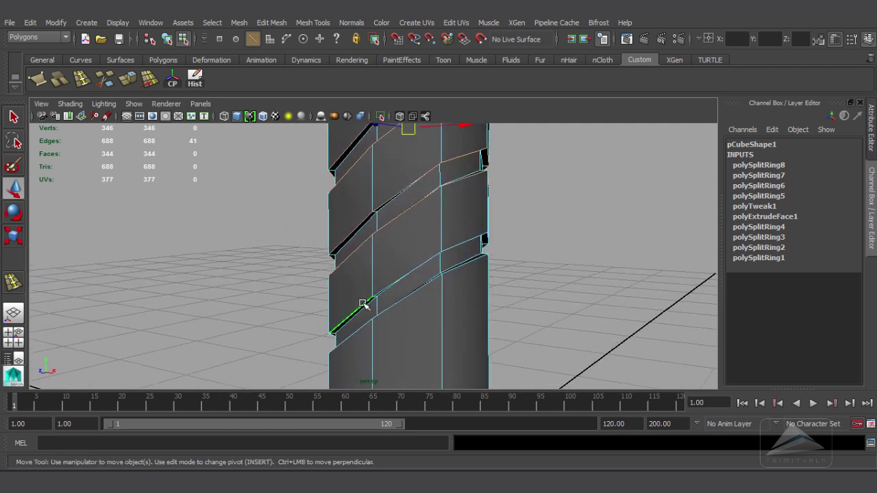
left_click_drag(519, 277, 456, 287, "alt")
Open the Bevel options for the selected groove edges, keeping the grip in view
left_click(272, 22)
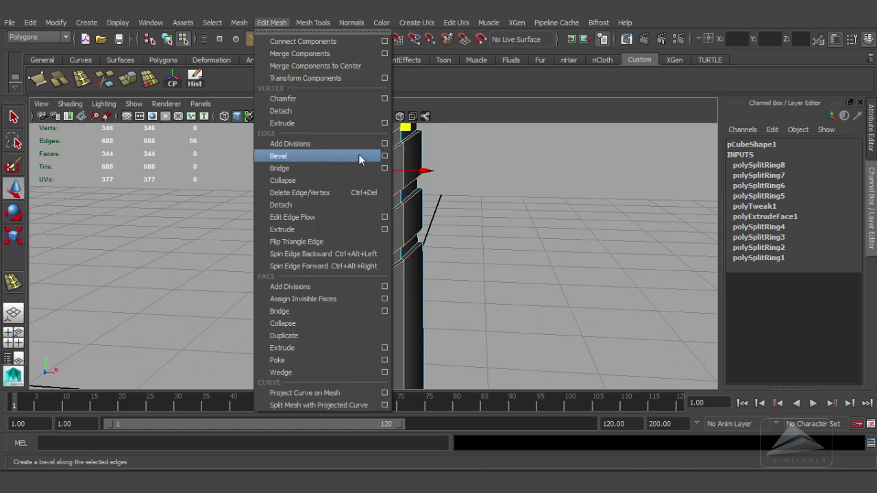
left_click(385, 161)
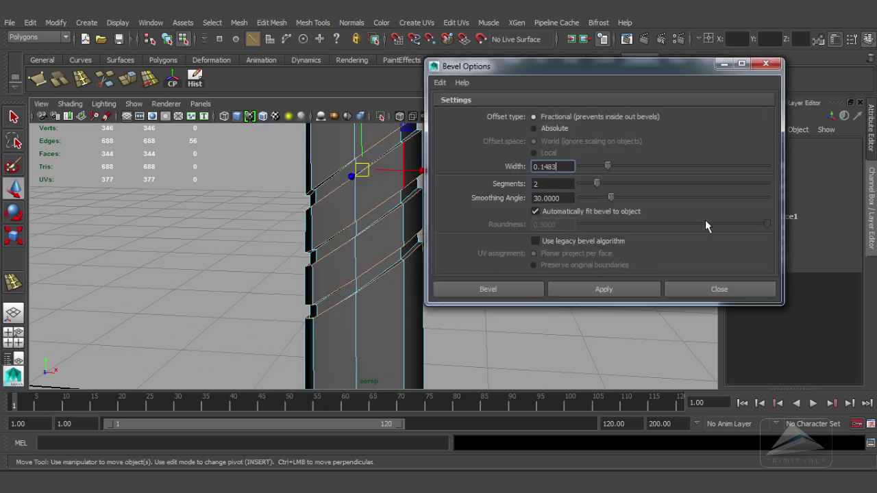
left_click_drag(684, 67, 729, 68)
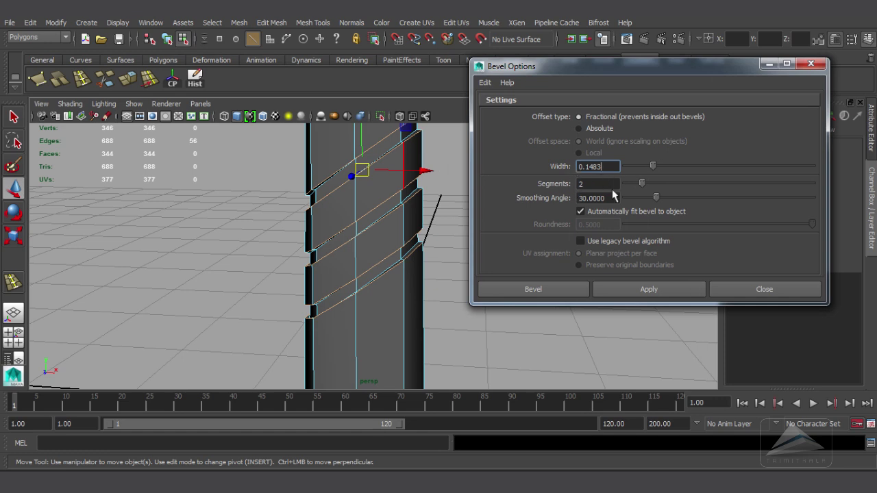
Try to bevel the selected groove edges with a width of 0.1483 and 2 segments, and undo the bevel
left_click(635, 289)
right_click_drag(431, 254, 504, 293, "alt")
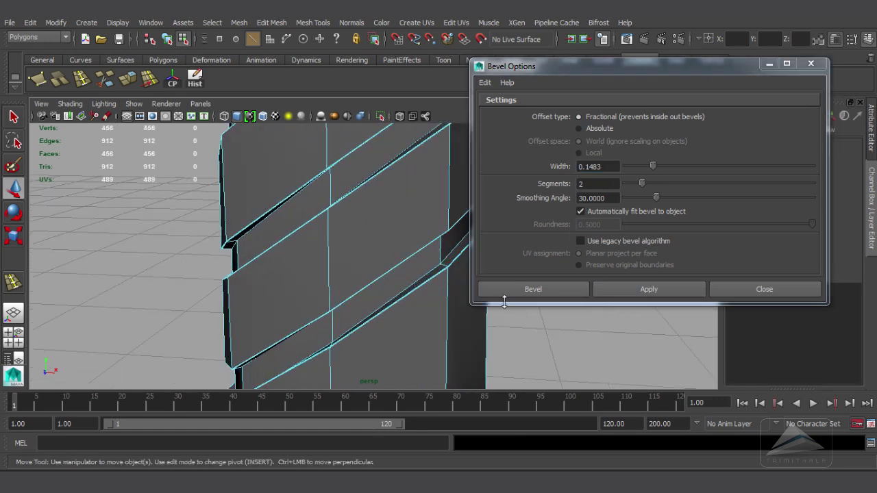
left_click_drag(505, 294, 363, 276, "alt")
key("ctrl+z")
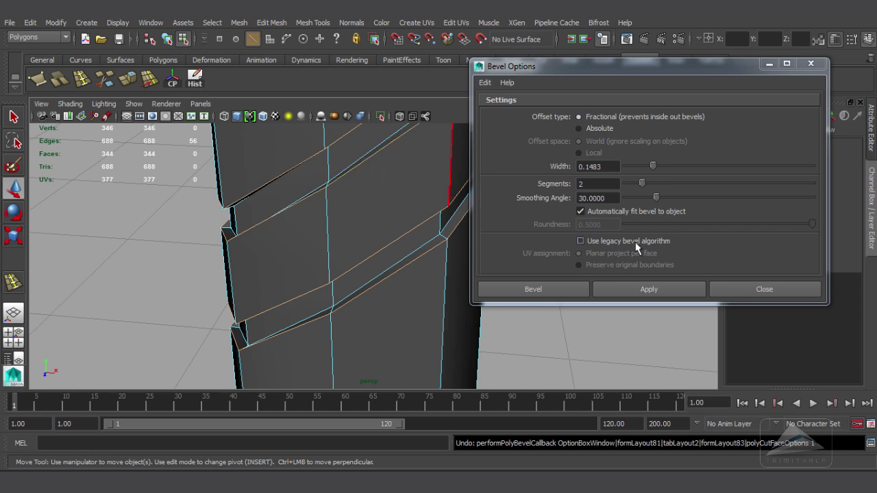
Bevel the selected groove edges with a width of 0.6517 and 2 segments
left_click_drag(653, 165, 738, 174)
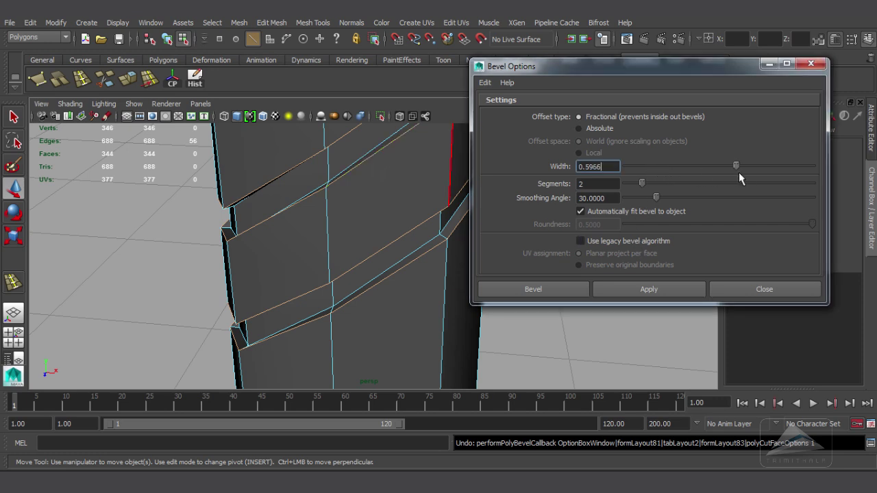
left_click(678, 289)
scroll(412, 257, "down", 8)
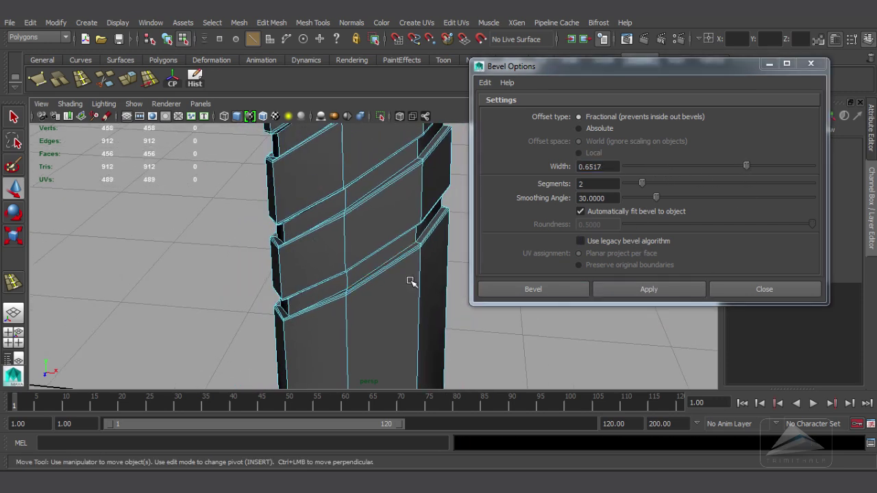
Return to object selection, check the grooved grip and whole hammer in smooth display, and close the Bevel options
middle_click_drag(460, 287, 429, 379, "alt")
right_click_drag(355, 190, 377, 182)
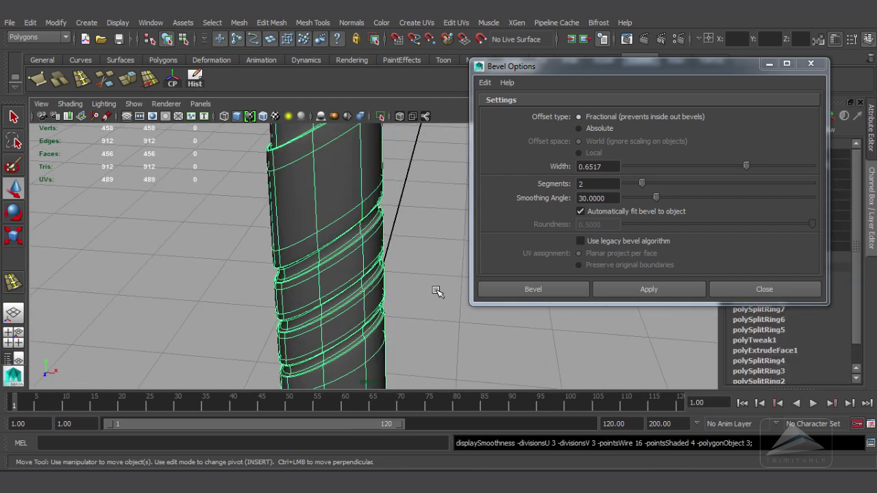
left_click(411, 293)
scroll(414, 252, "down", 6)
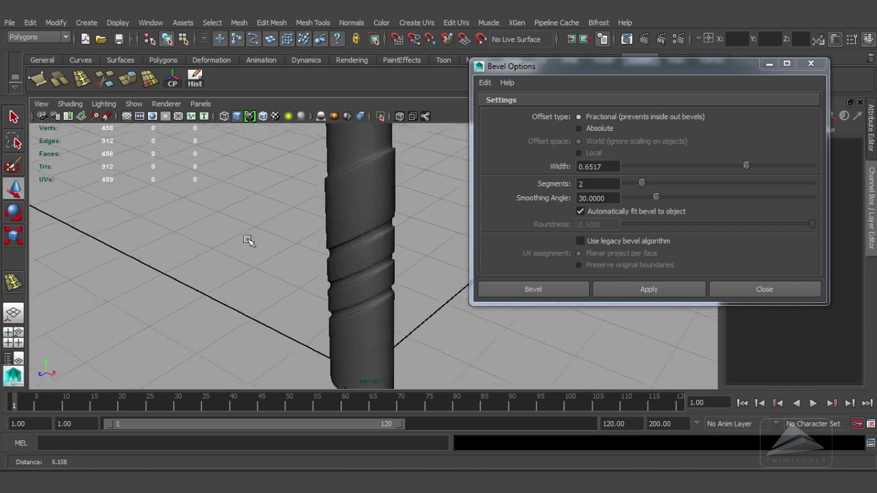
left_click(765, 289)
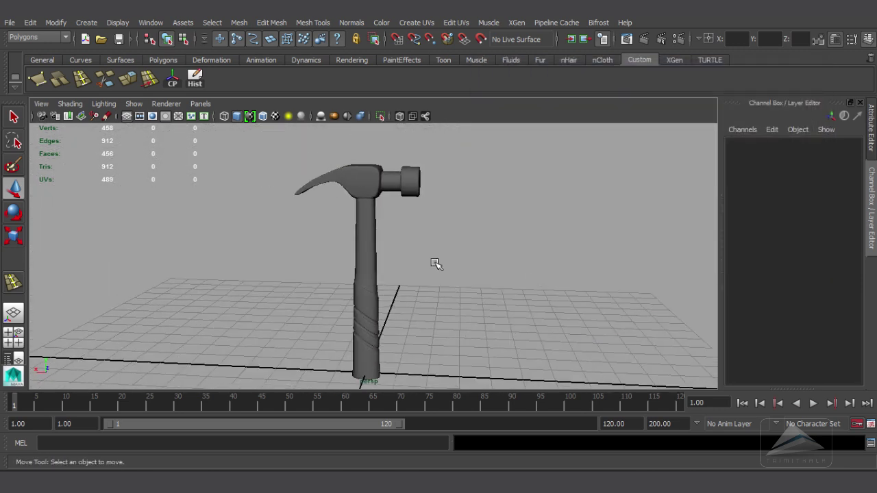